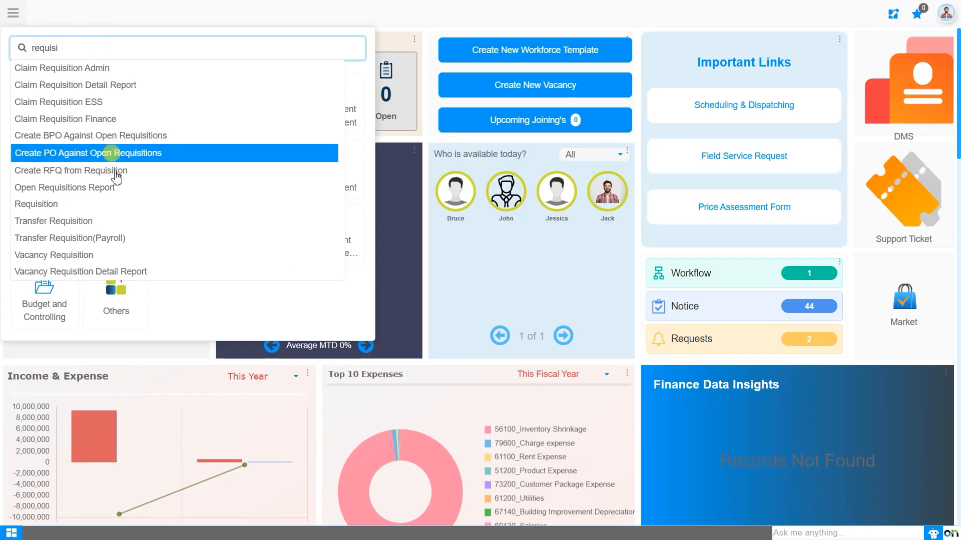
# Step: Find Requisition in the application search and open its window from the Procurement Management module
pyautogui.click(134, 212)
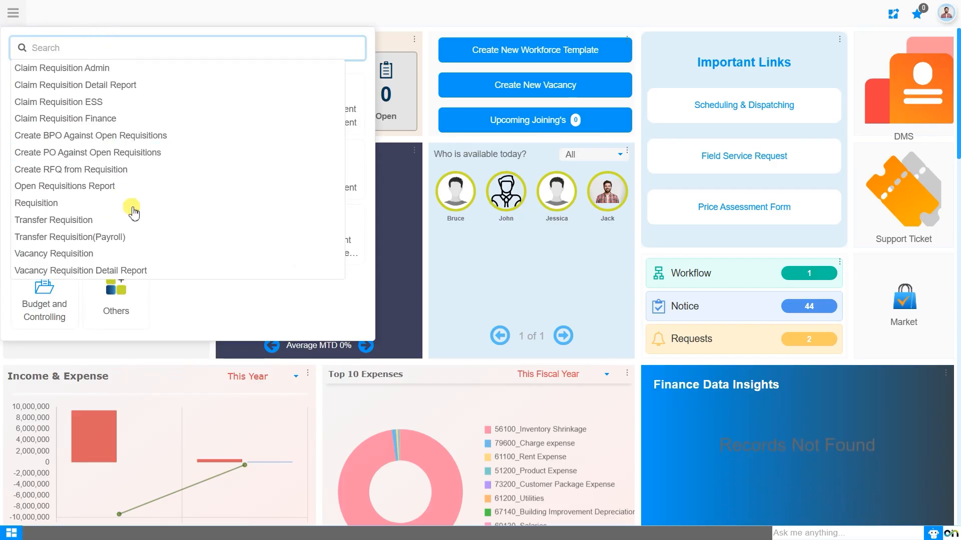
pyautogui.click(317, 111)
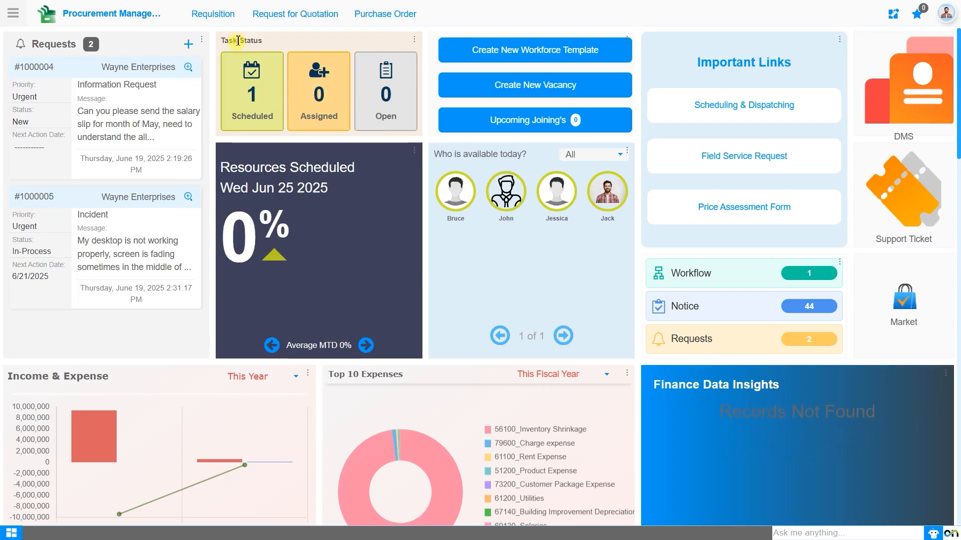
pyautogui.moveTo(220, 18)
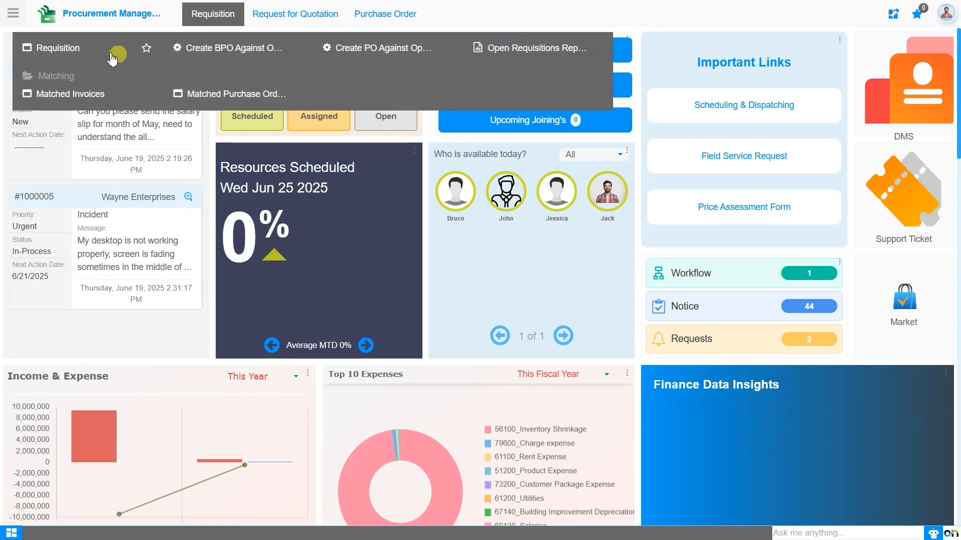
pyautogui.click(78, 50)
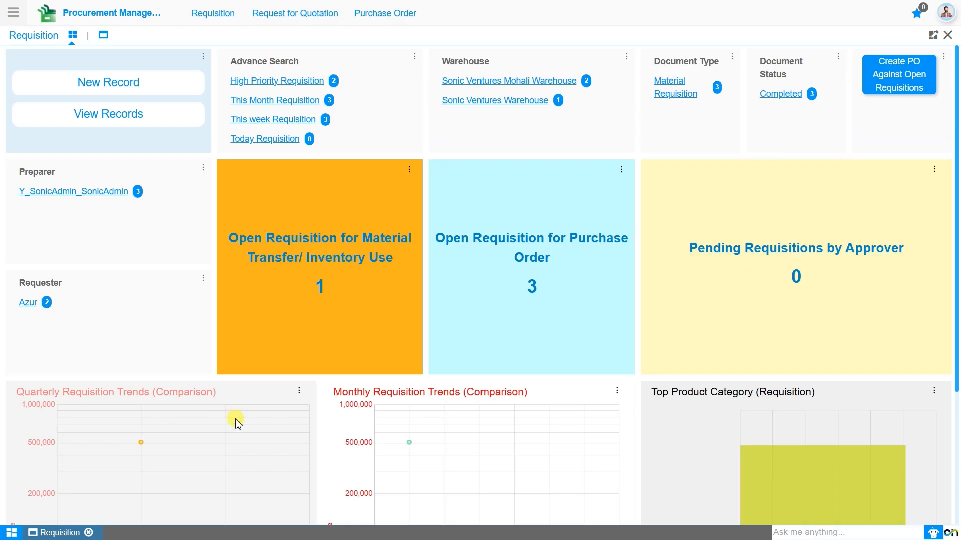
# Step: Review the Requisition dashboard's charts, switch to the record list and start a new requisition record
pyautogui.scroll(-3, 236, 421)
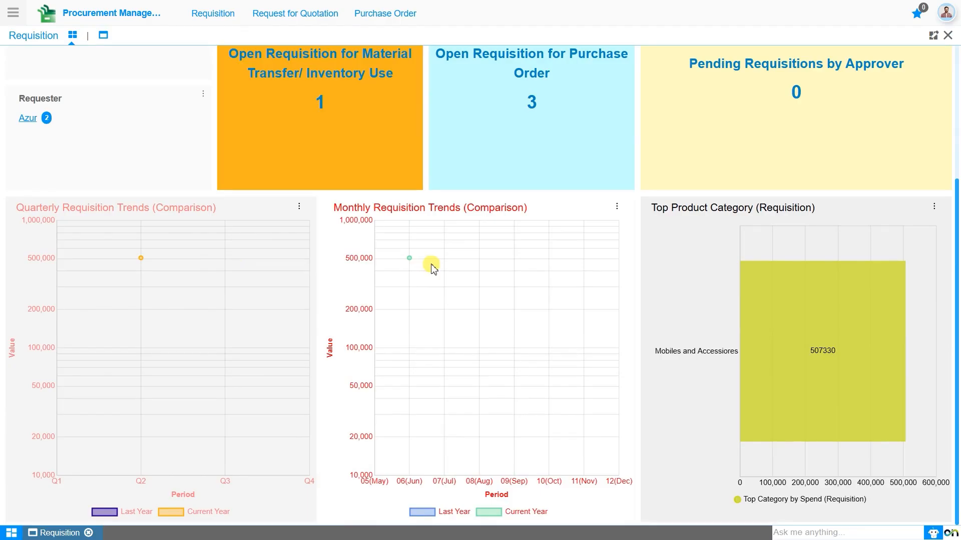
pyautogui.moveTo(751, 294)
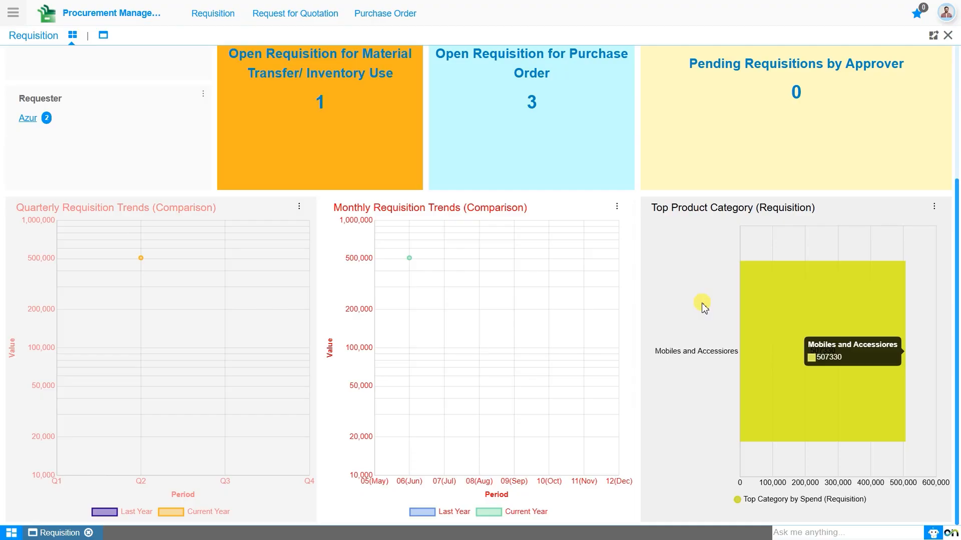
pyautogui.scroll(4, 701, 317)
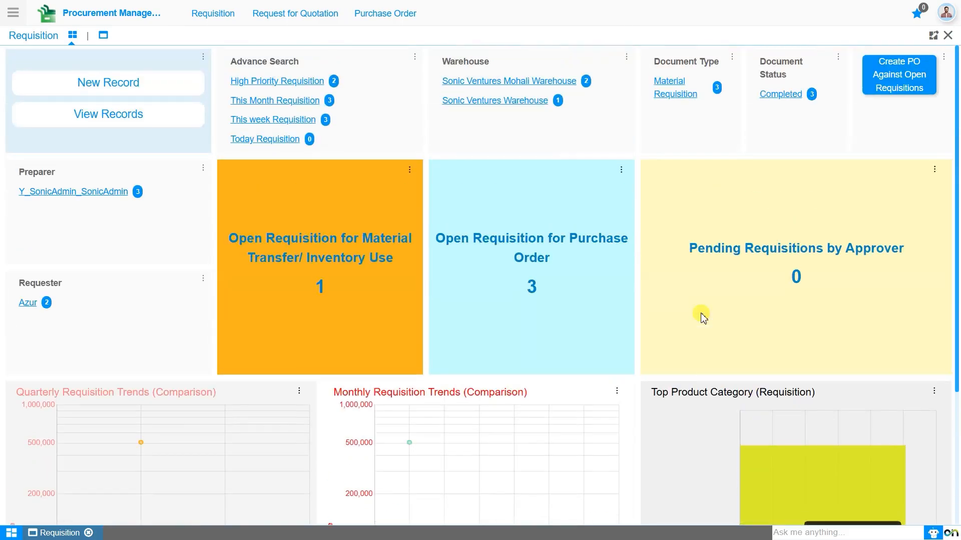
pyautogui.click(104, 36)
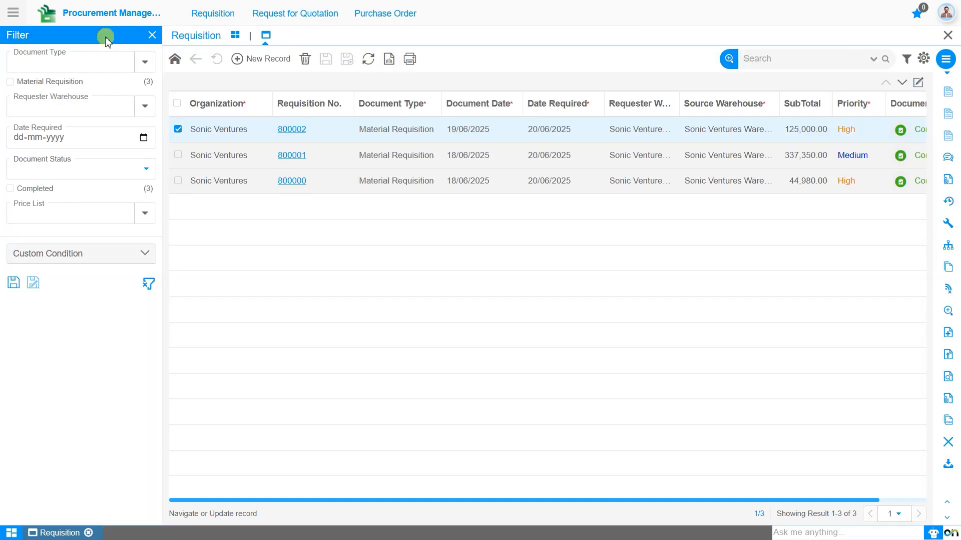
pyautogui.click(259, 62)
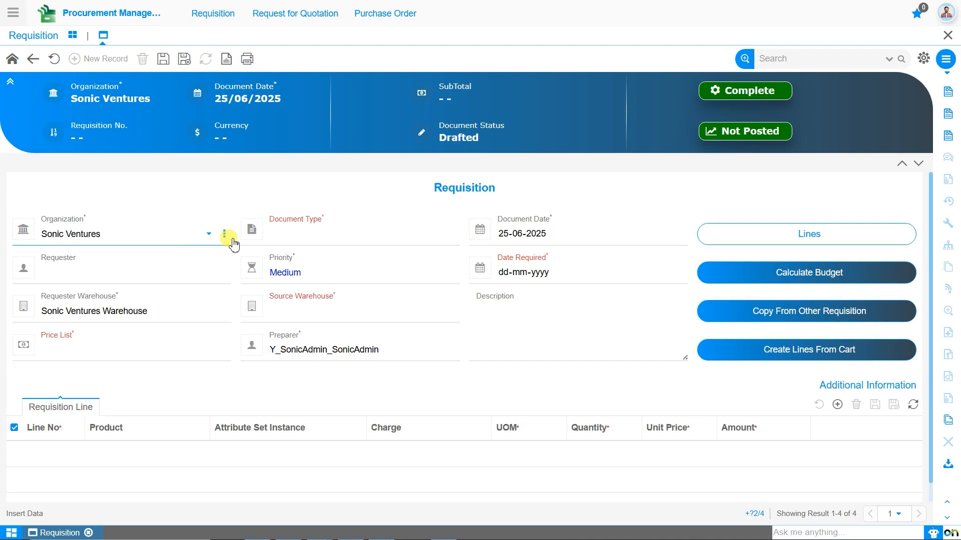
# Step: Set the new requisition's document type to Purchase Requisition
pyautogui.click(281, 242)
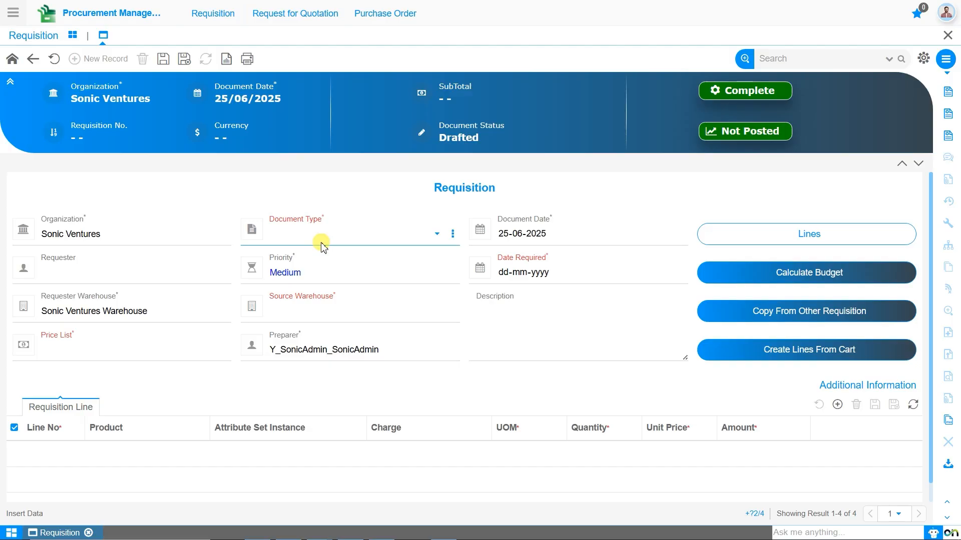
pyautogui.click(321, 244)
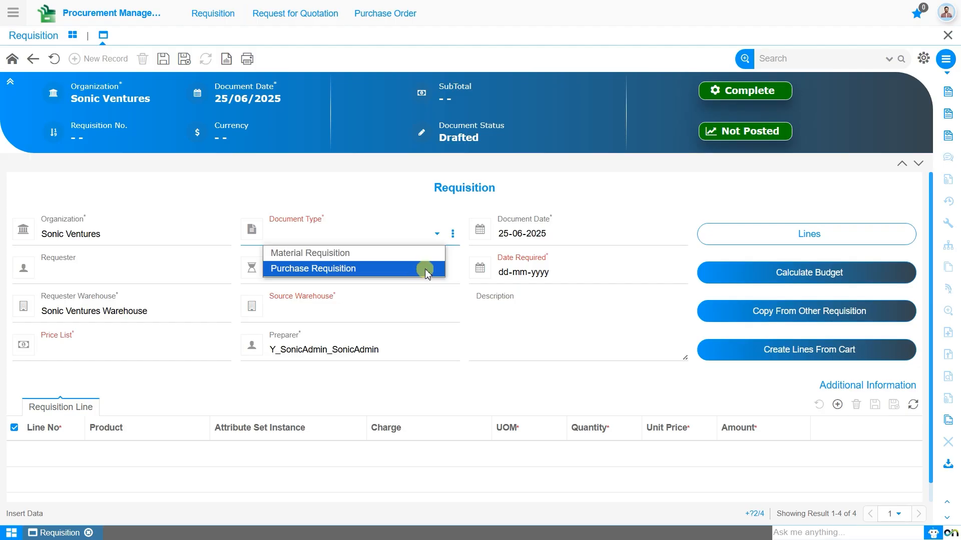
pyautogui.click(426, 271)
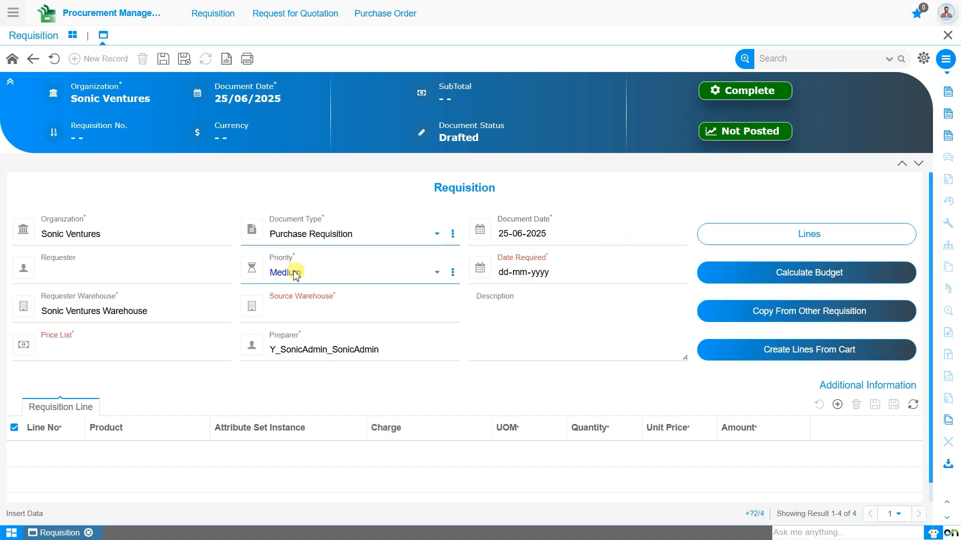
# Step: Check the available preparers, keeping the SonicAdmin account, and fill in the requester's name
pyautogui.click(158, 274)
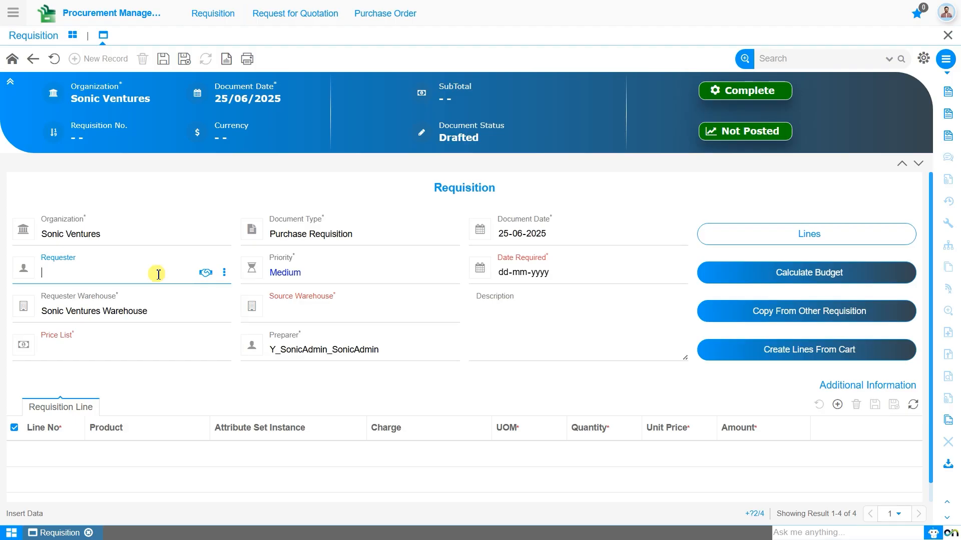
pyautogui.click(352, 362)
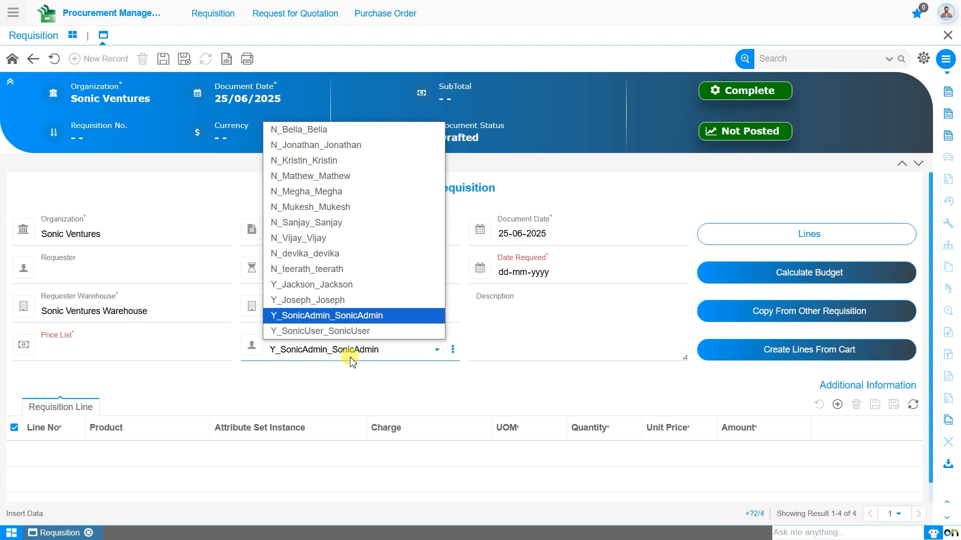
pyautogui.click(353, 361)
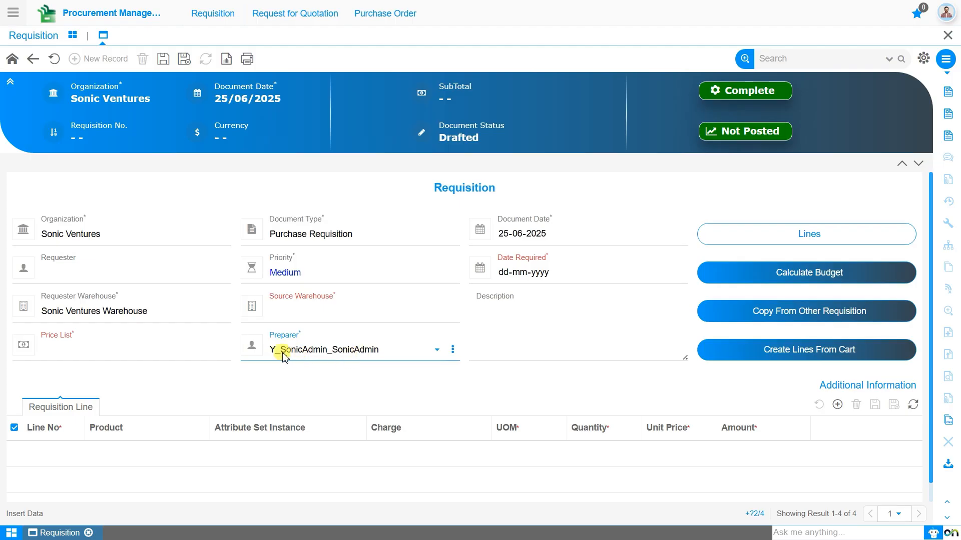
pyautogui.click(104, 273)
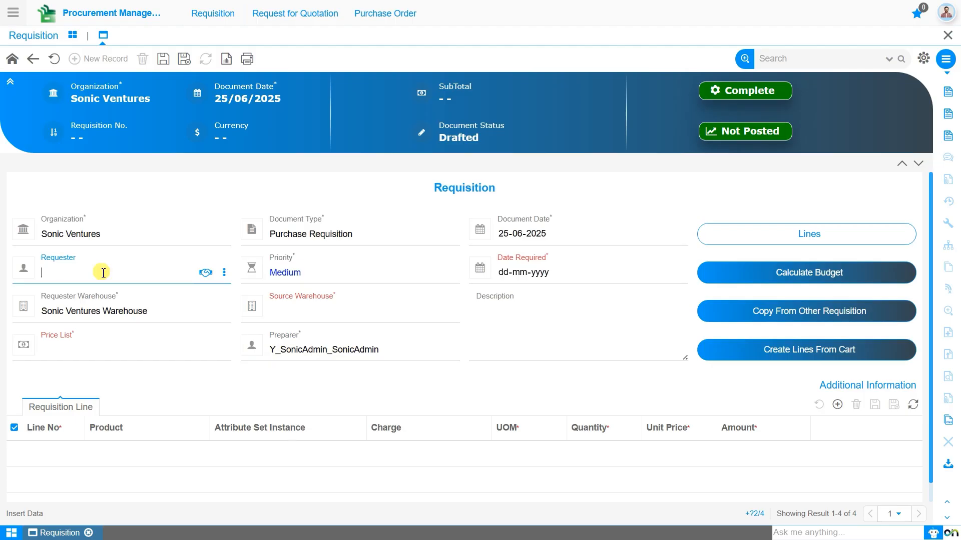
pyautogui.write('tee')
pyautogui.press('Return')
# Step: Keep the requisition's priority at Medium and set the required date to 30-06-2025
pyautogui.click(347, 276)
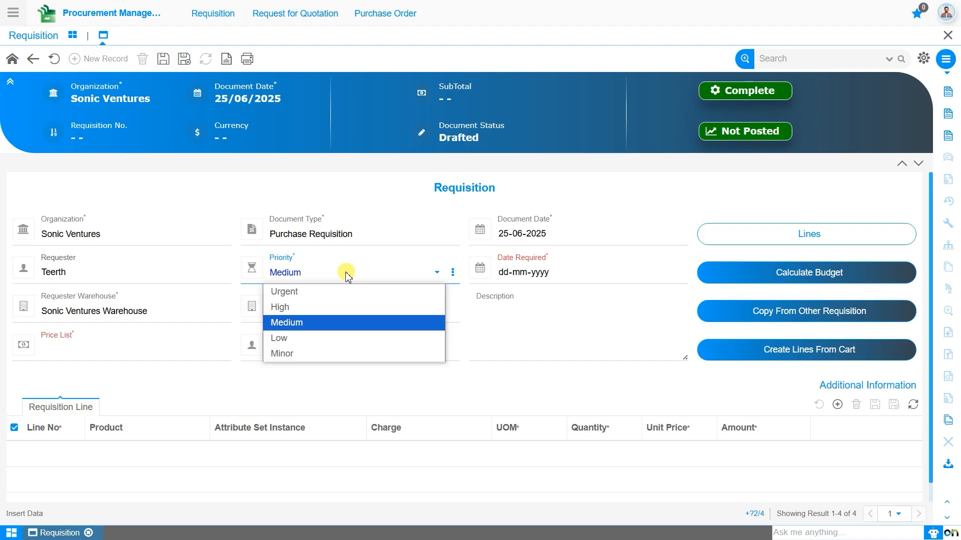
pyautogui.click(347, 276)
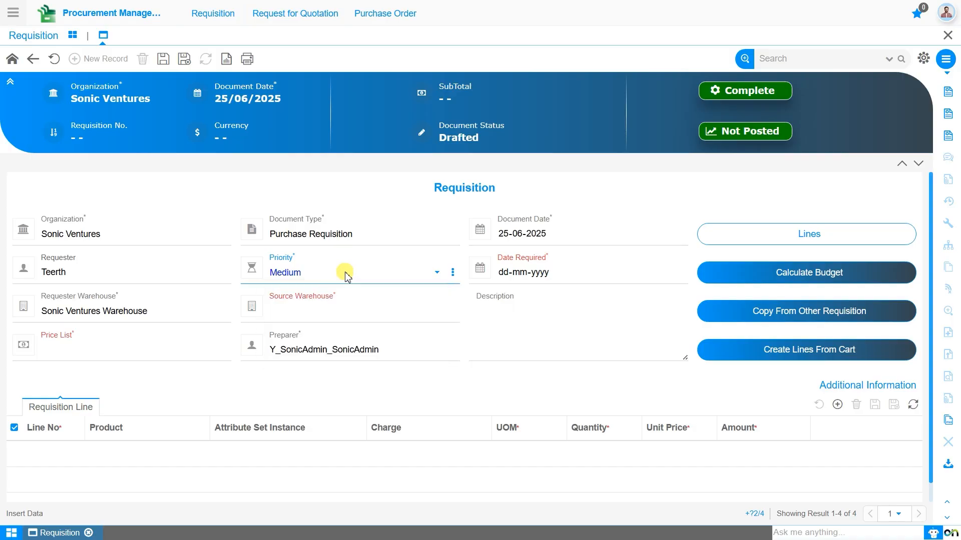
pyautogui.click(509, 276)
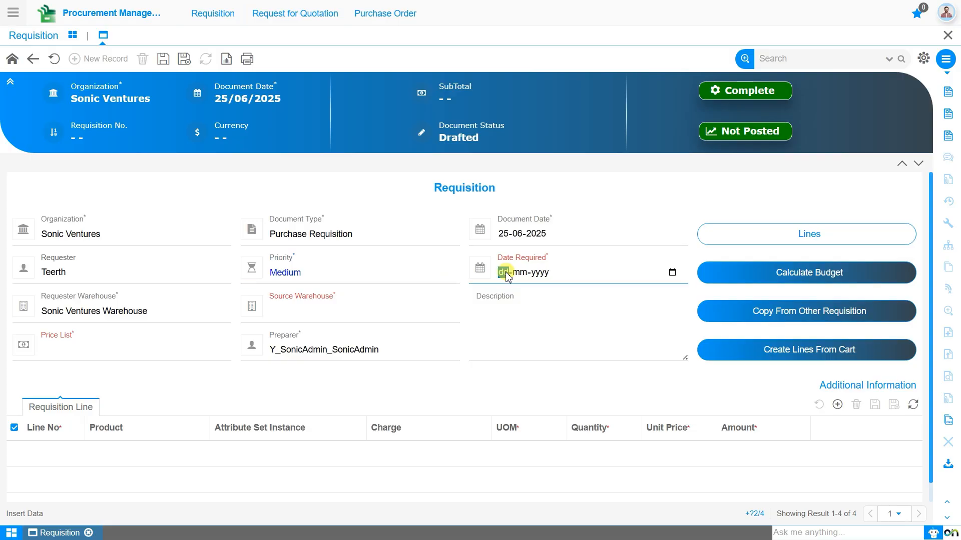
pyautogui.write('30-06-2025')
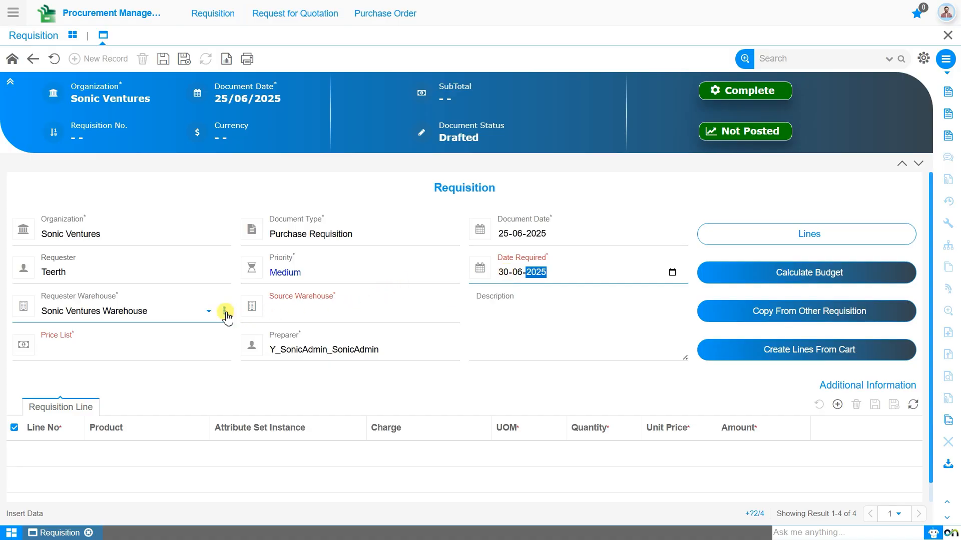
# Step: Keep the requester warehouse as it is and set the source warehouse to Sonic Ventures Warehouse
pyautogui.click(193, 323)
pyautogui.click(193, 322)
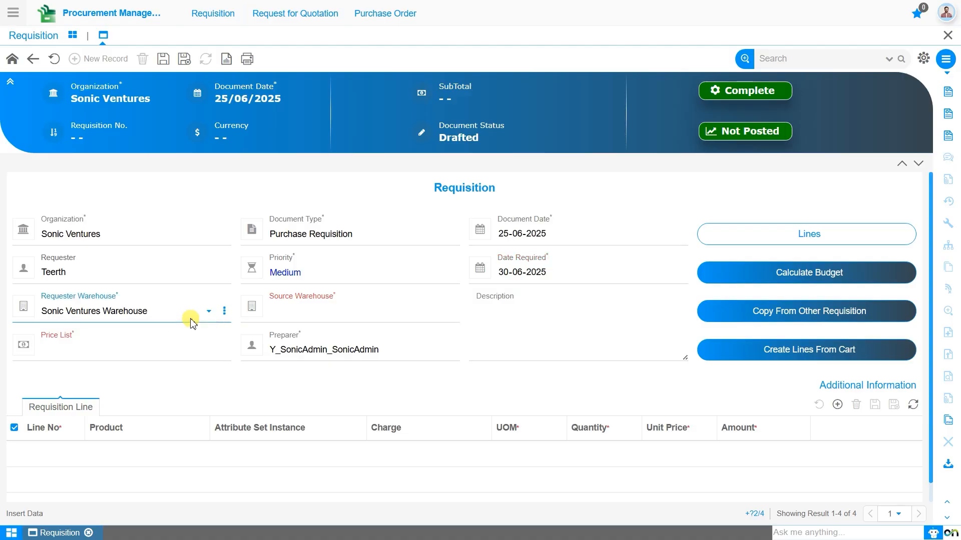
pyautogui.click(303, 318)
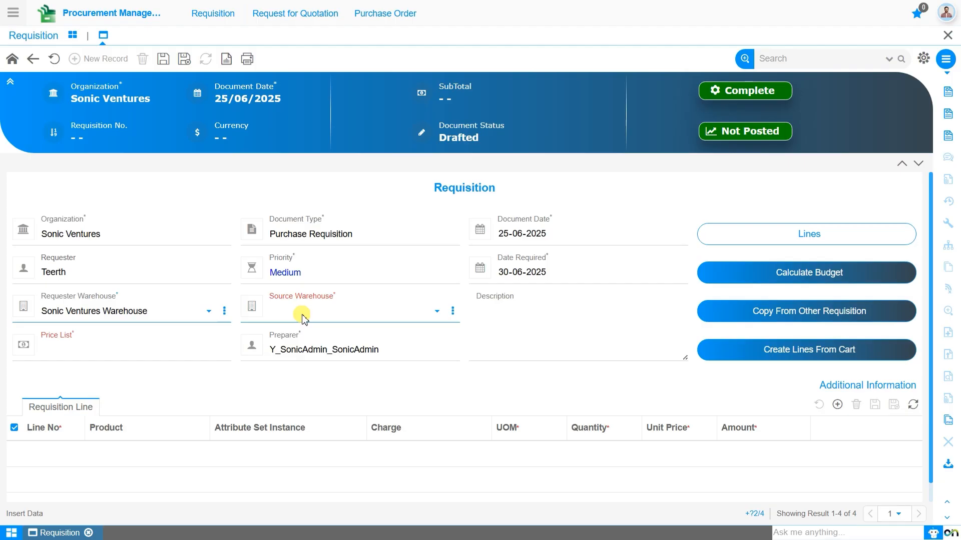
pyautogui.click(303, 317)
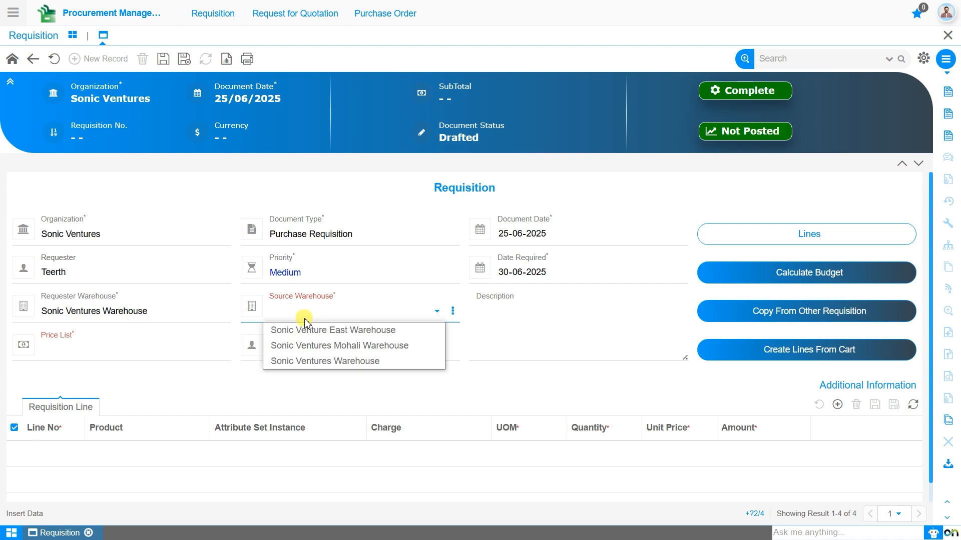
pyautogui.click(315, 361)
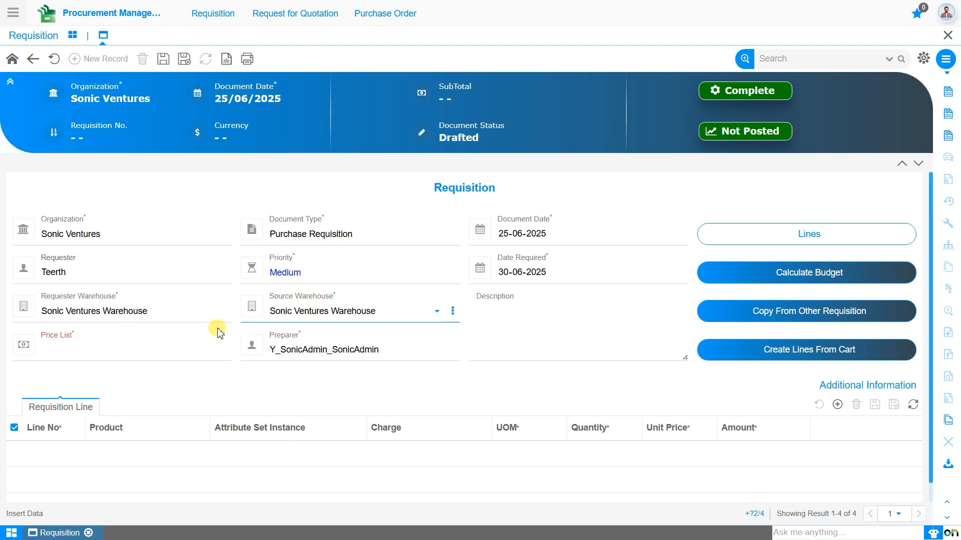
# Step: Set the price list to Purchase Price List (INR) and save the requisition header
pyautogui.click(189, 355)
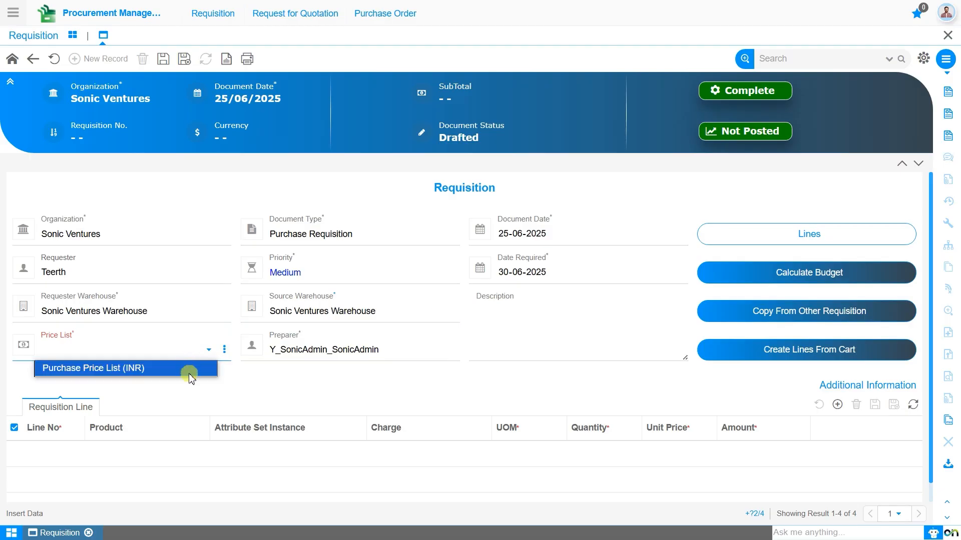
pyautogui.click(188, 367)
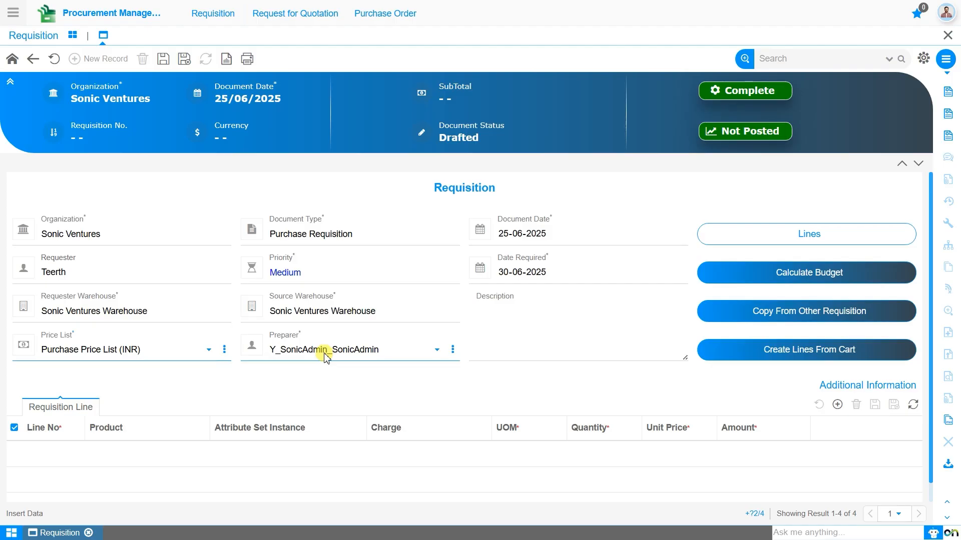
pyautogui.click(163, 60)
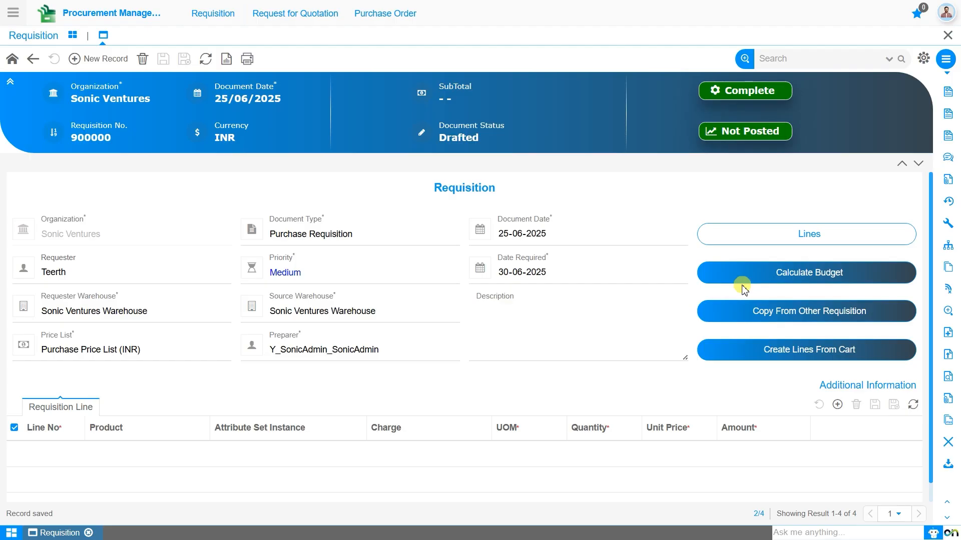
# Step: View the Copy From Other Requisition and Create Lines From Cart dialogs, closing each without adding lines
pyautogui.click(781, 321)
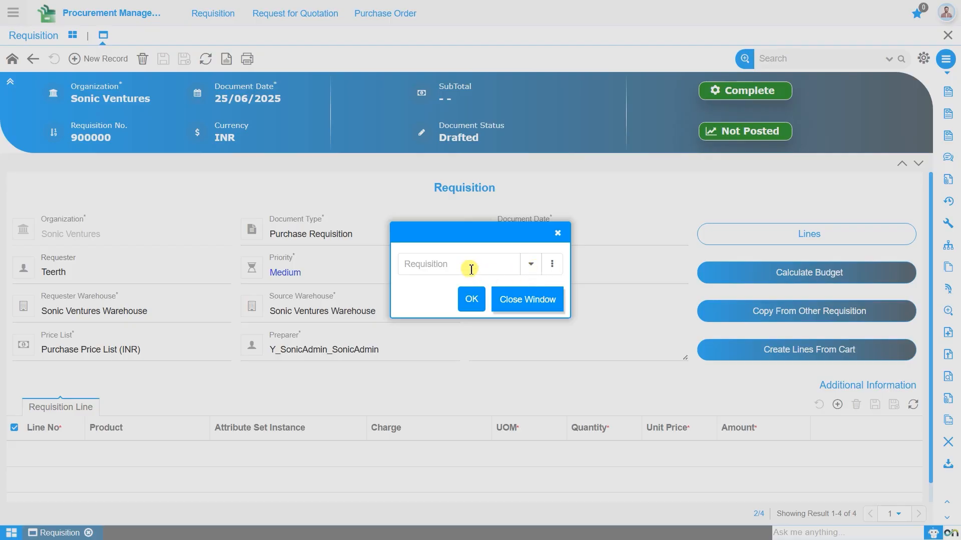
pyautogui.click(561, 240)
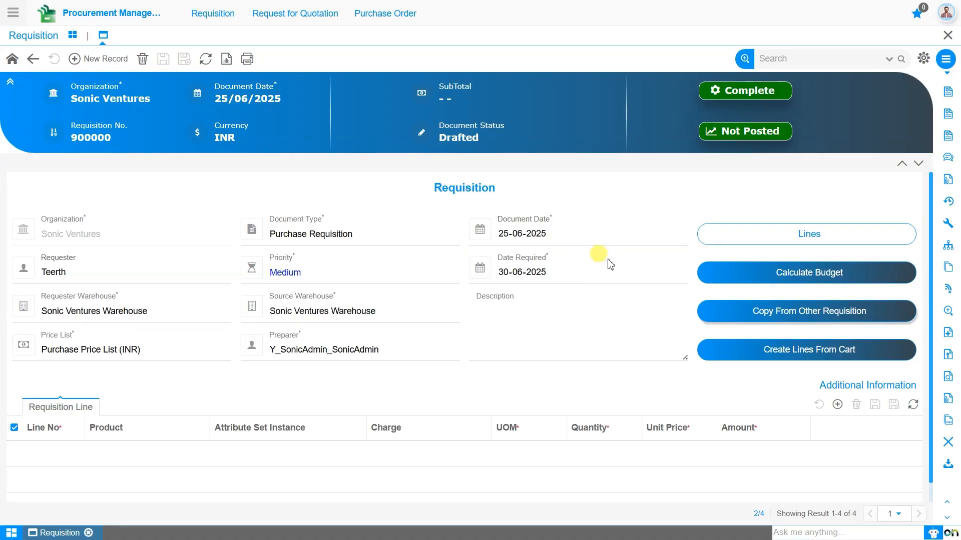
pyautogui.click(798, 361)
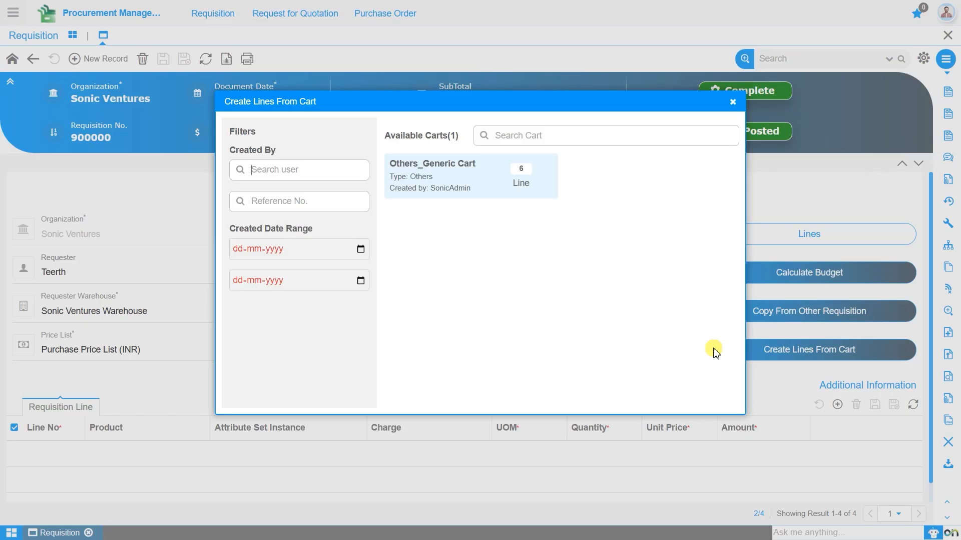
pyautogui.click(732, 103)
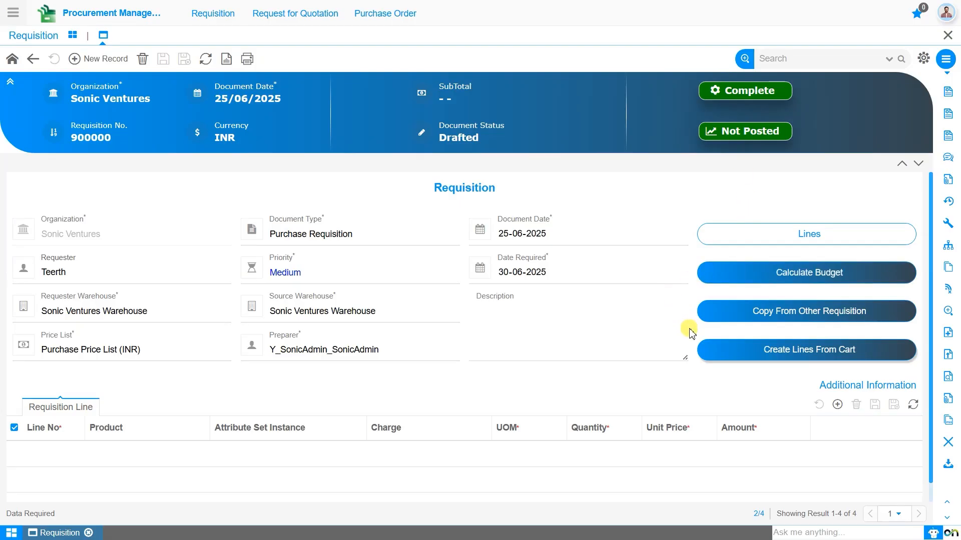
# Step: Add a new requisition line with the product Samsung Galaxy S22
pyautogui.scroll(-1, 690, 336)
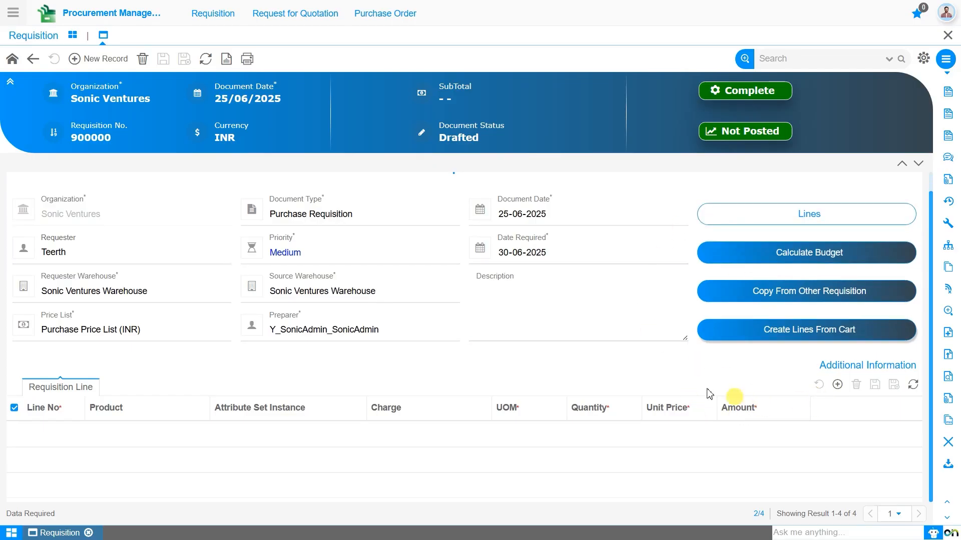
pyautogui.click(837, 384)
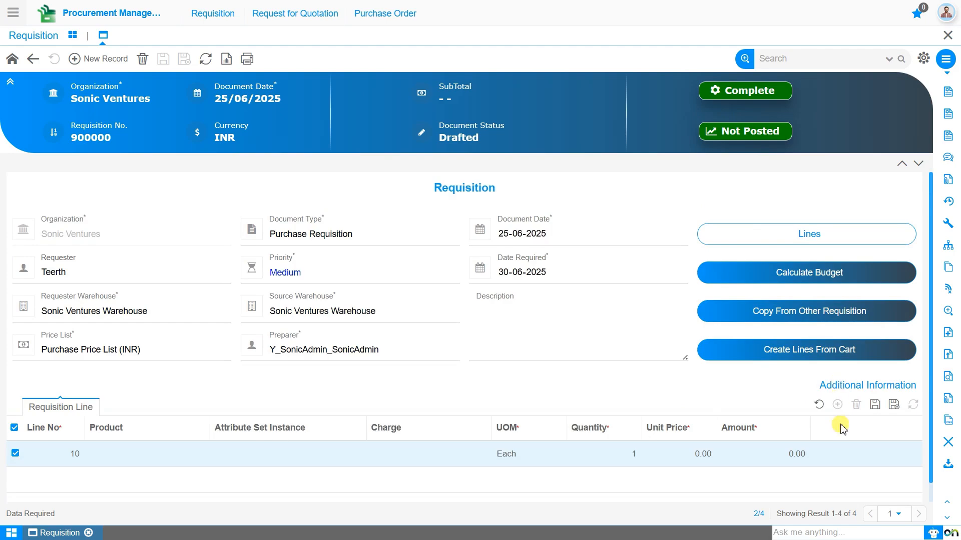
pyautogui.click(146, 456)
pyautogui.write('sam')
pyautogui.press('Down')
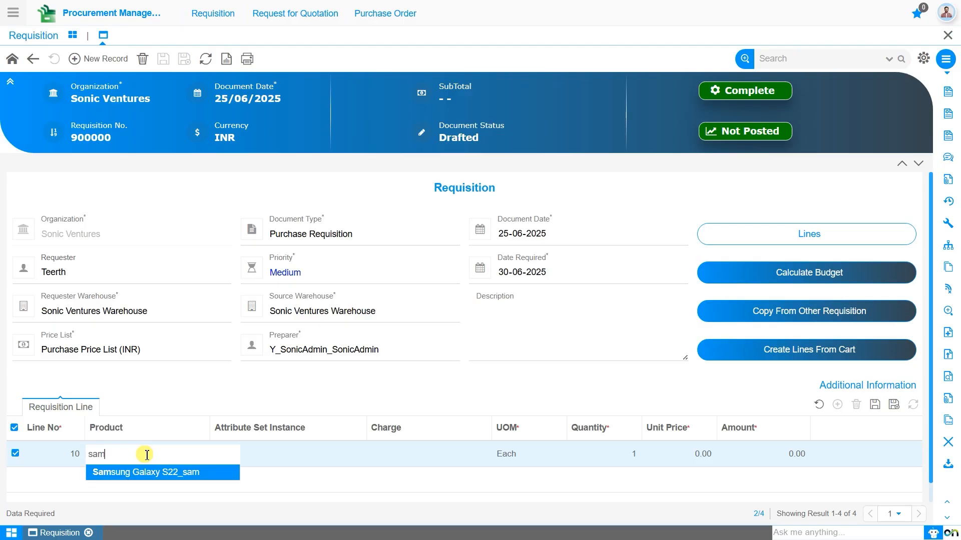
pyautogui.press('Return')
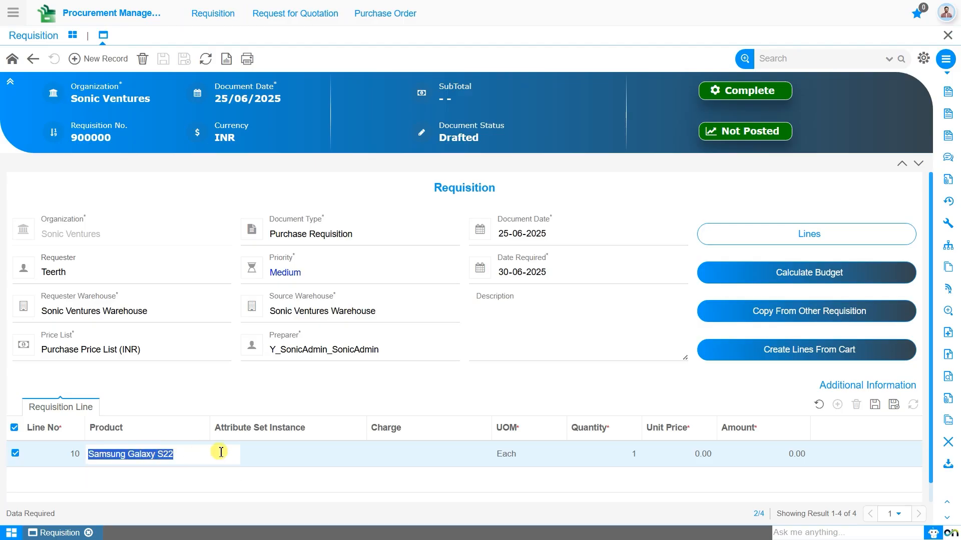
# Step: Assign the existing Phantom Black_128 GB attribute set instance to the Samsung Galaxy S22 line
pyautogui.click(265, 460)
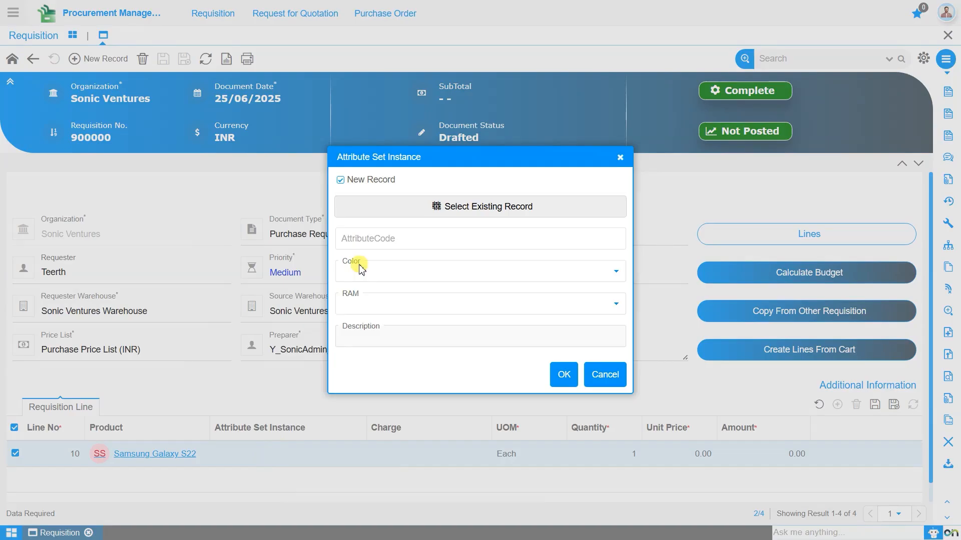
pyautogui.click(415, 213)
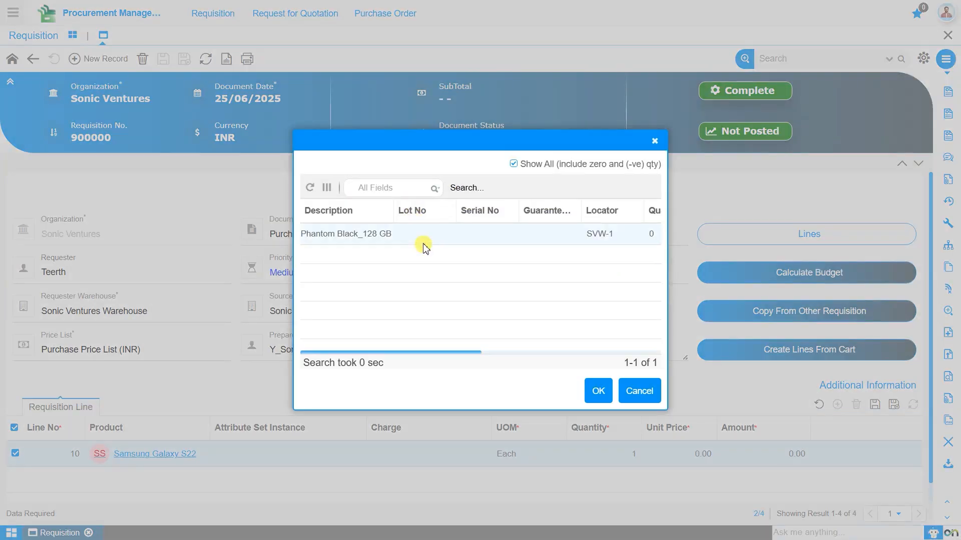
pyautogui.click(424, 246)
pyautogui.click(597, 389)
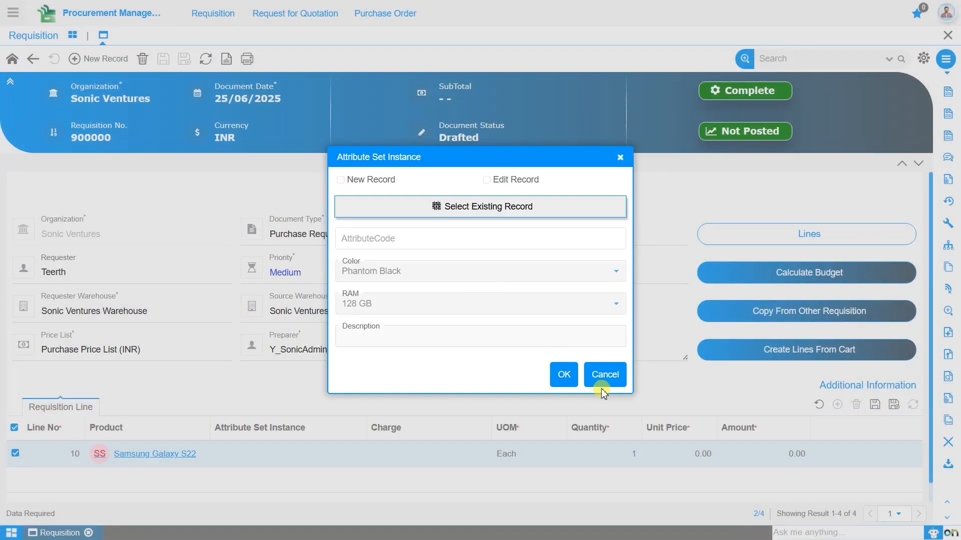
pyautogui.click(558, 374)
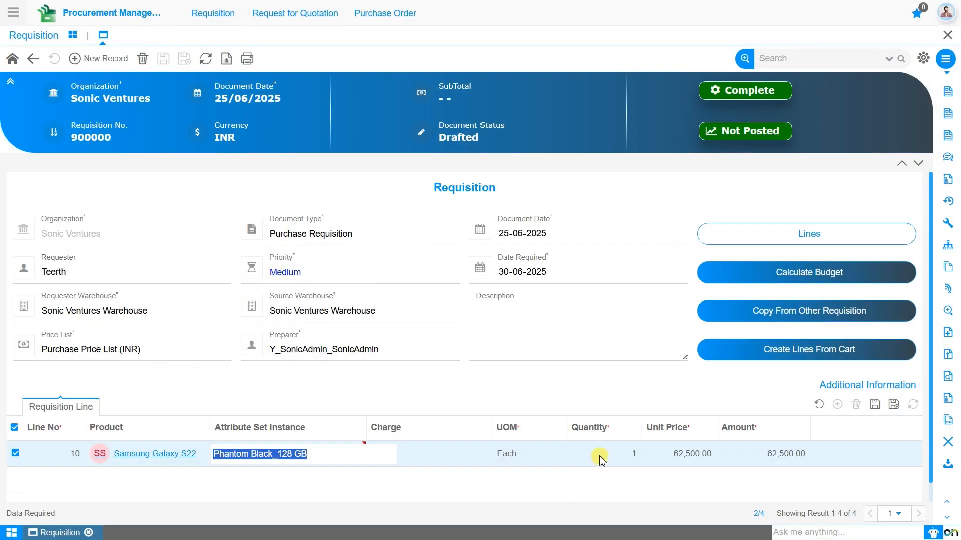
# Step: Set the Samsung Galaxy S22 line's quantity to 25 and save the line
pyautogui.click(600, 457)
pyautogui.write('2')
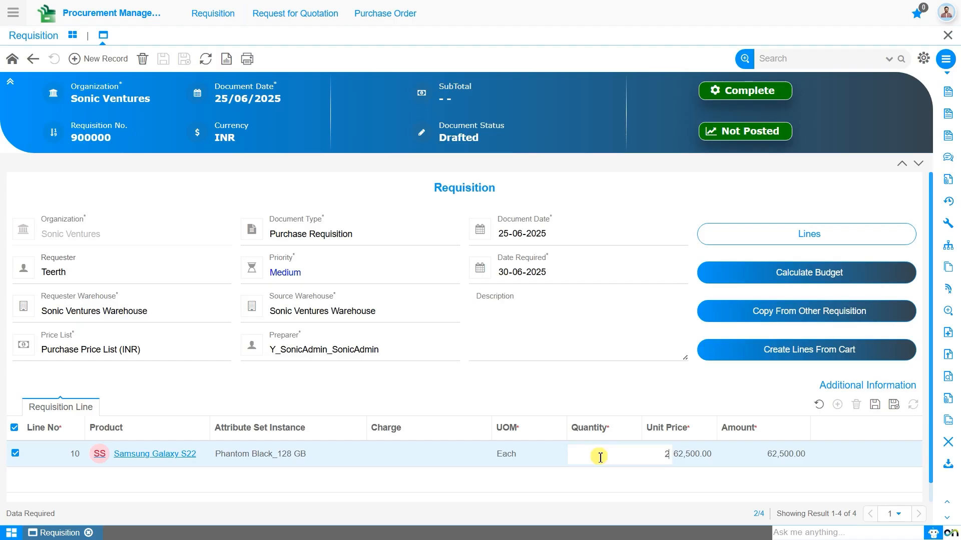
pyautogui.write('5')
pyautogui.click(876, 413)
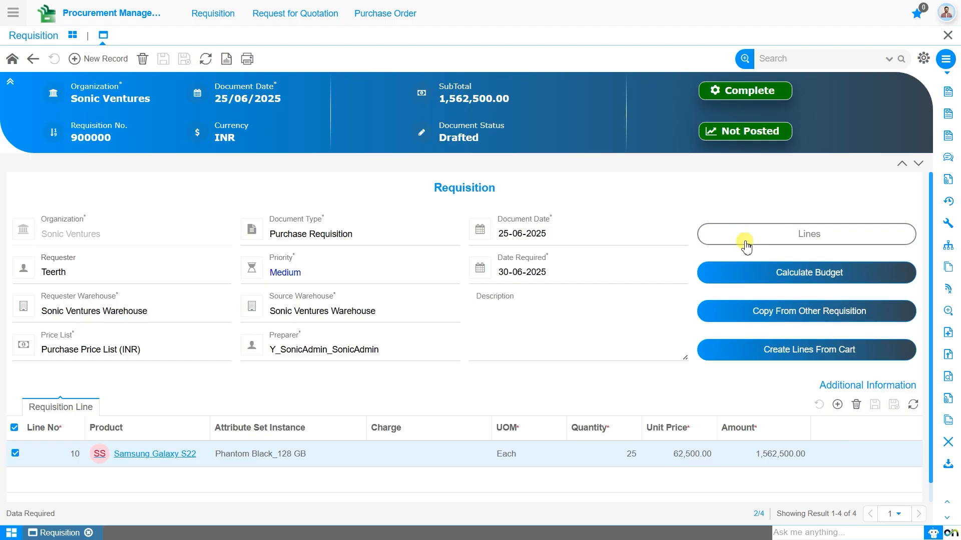
# Step: Open the requisition's lines and start a new line record with the product Redmi Note 10
pyautogui.click(778, 242)
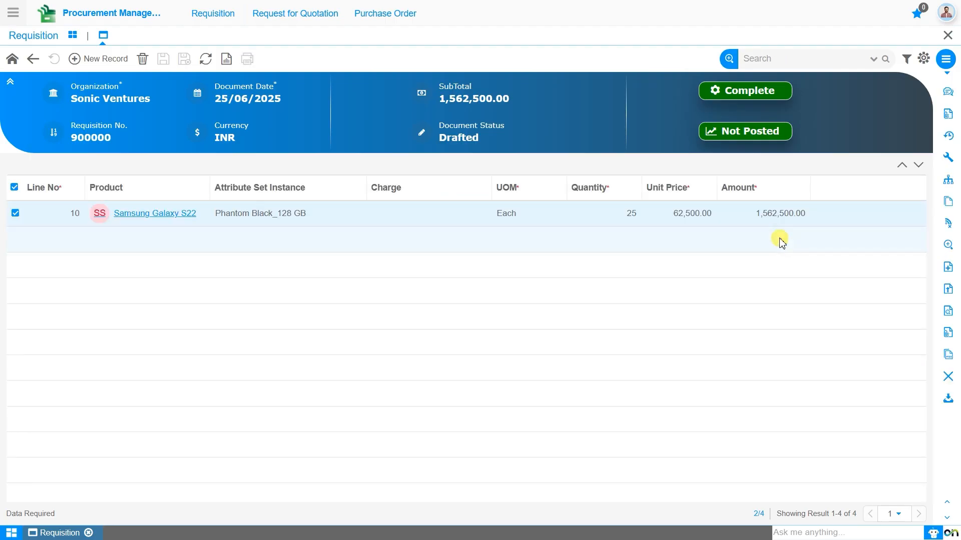
pyautogui.click(103, 61)
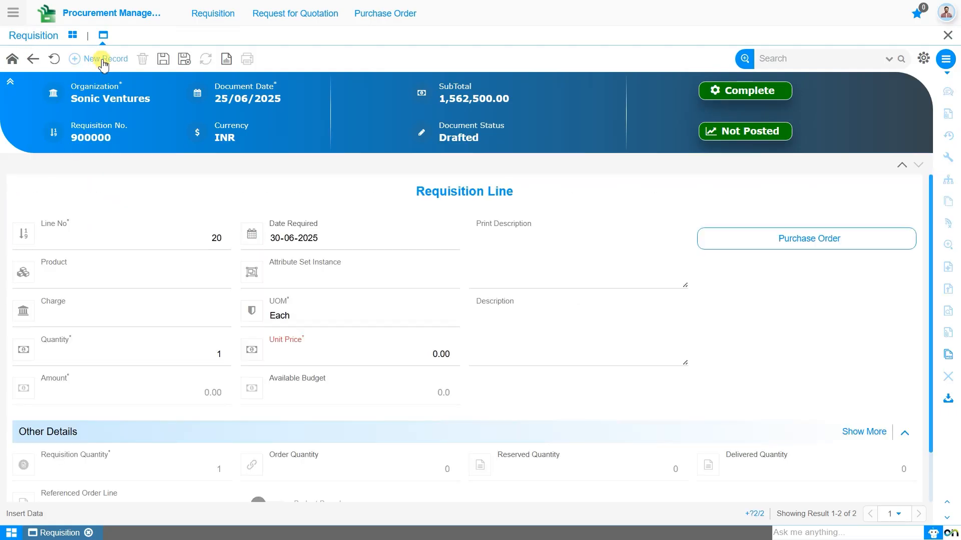
pyautogui.click(121, 238)
pyautogui.click(148, 285)
pyautogui.click(150, 278)
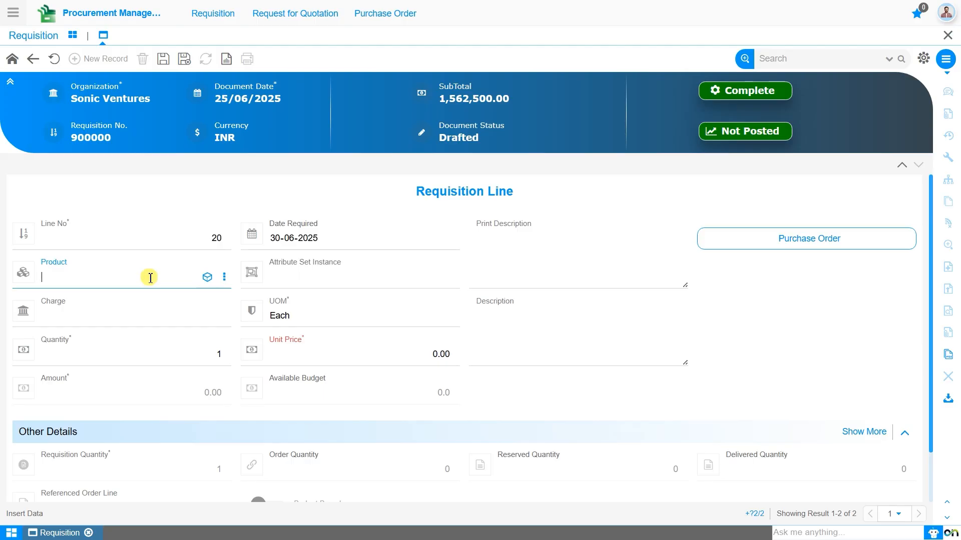
pyautogui.write('red')
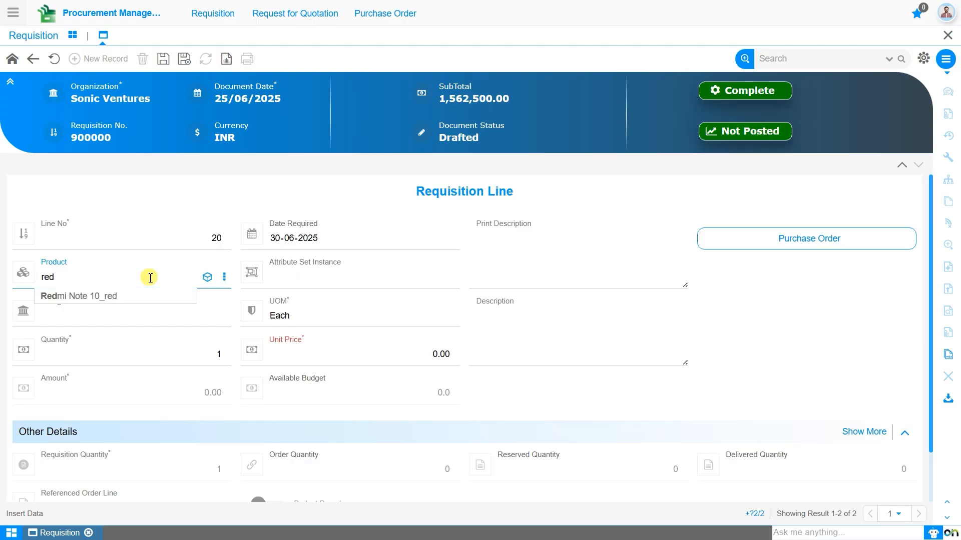
pyautogui.press('Down')
pyautogui.press('Return')
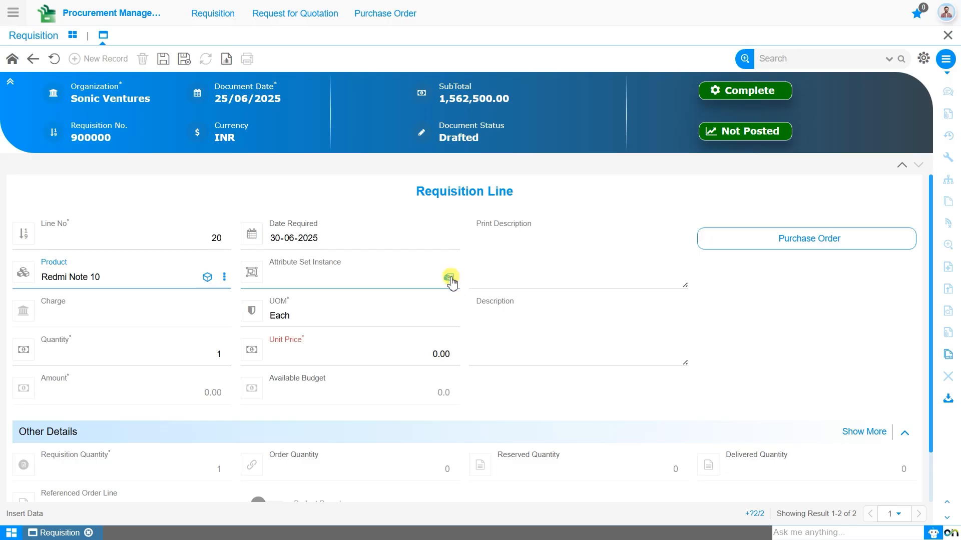
# Step: Assign the existing Red_128 GB attribute set instance at locator SVW-1 to the Redmi Note 10 line
pyautogui.click(451, 276)
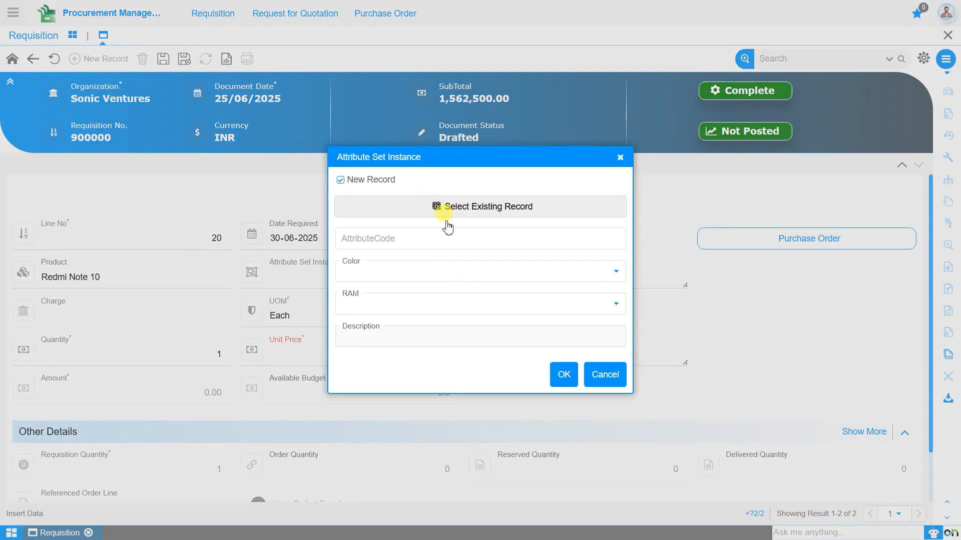
pyautogui.click(458, 278)
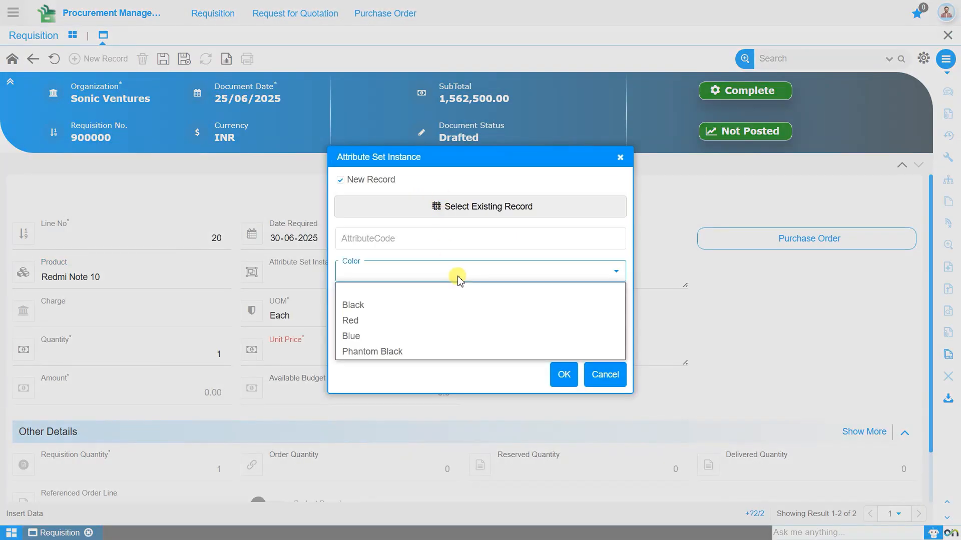
pyautogui.click(458, 279)
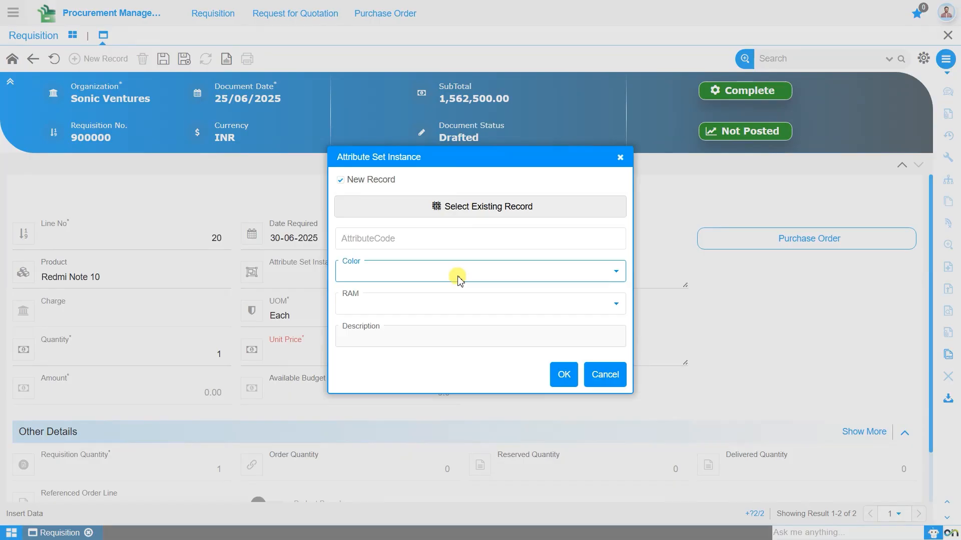
pyautogui.click(457, 214)
pyautogui.click(452, 234)
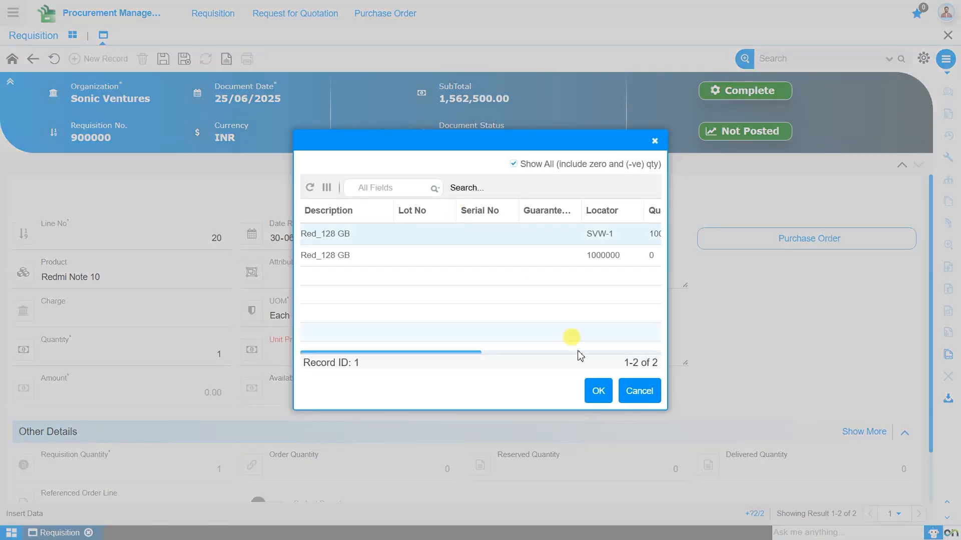
pyautogui.click(599, 391)
pyautogui.click(566, 377)
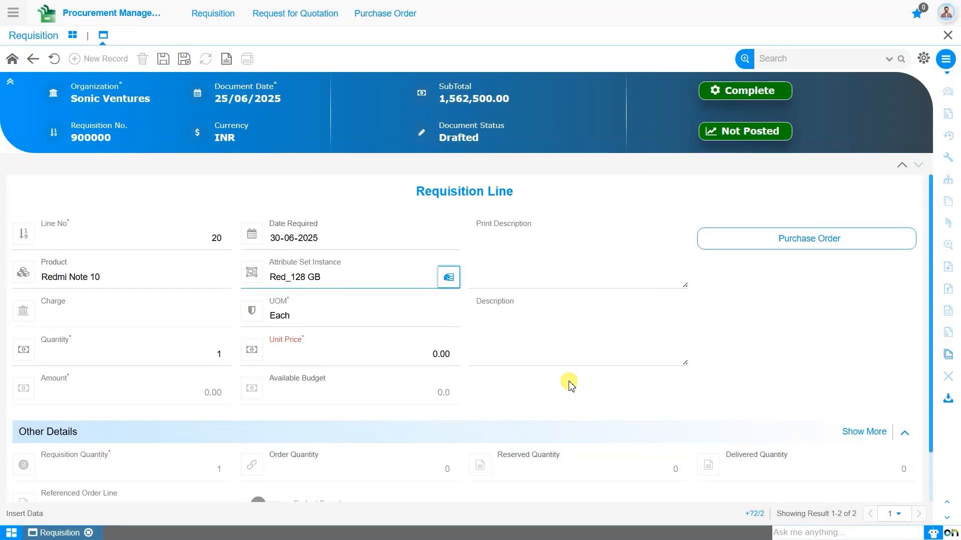
# Step: Set the Redmi Note 10 line's quantity to 25, check its other details and save the line
pyautogui.click(205, 360)
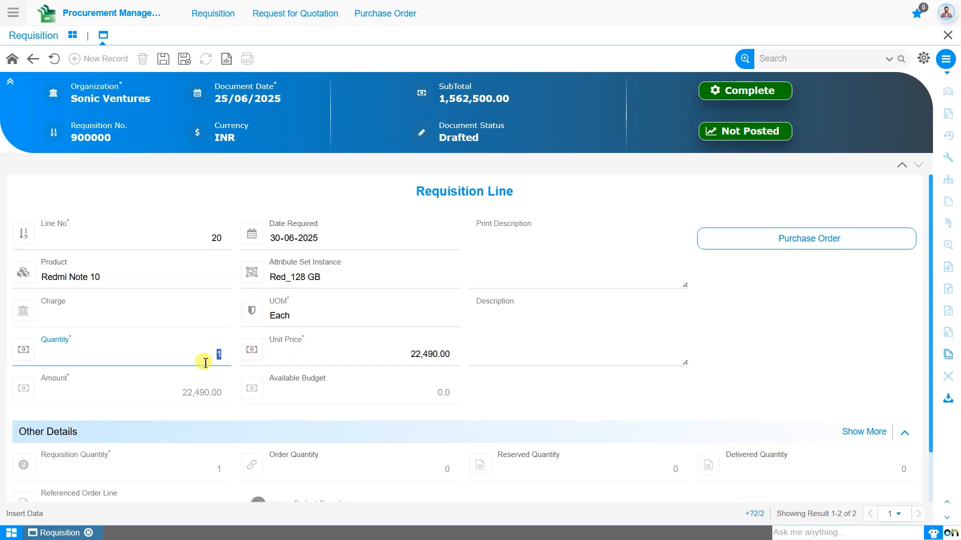
pyautogui.write('25')
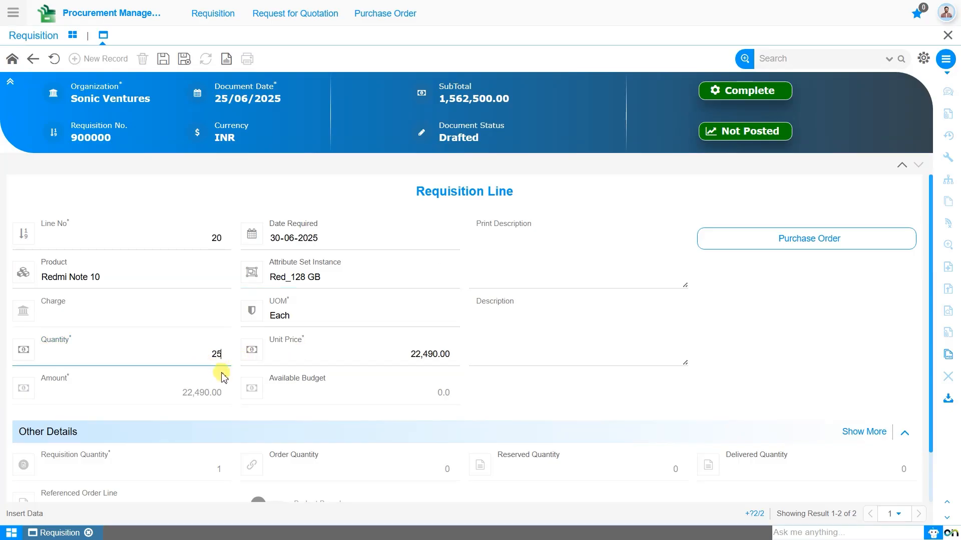
pyautogui.click(342, 397)
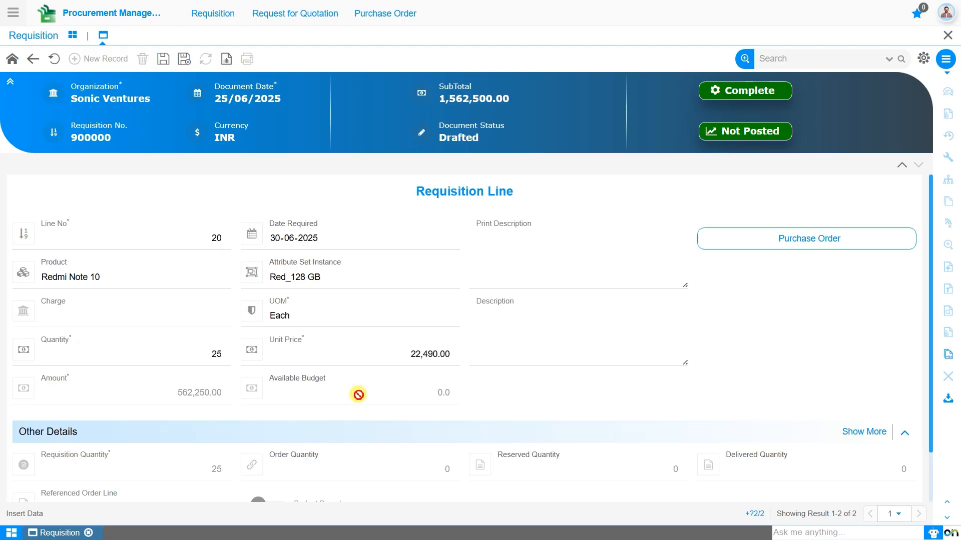
pyautogui.scroll(-1, 390, 408)
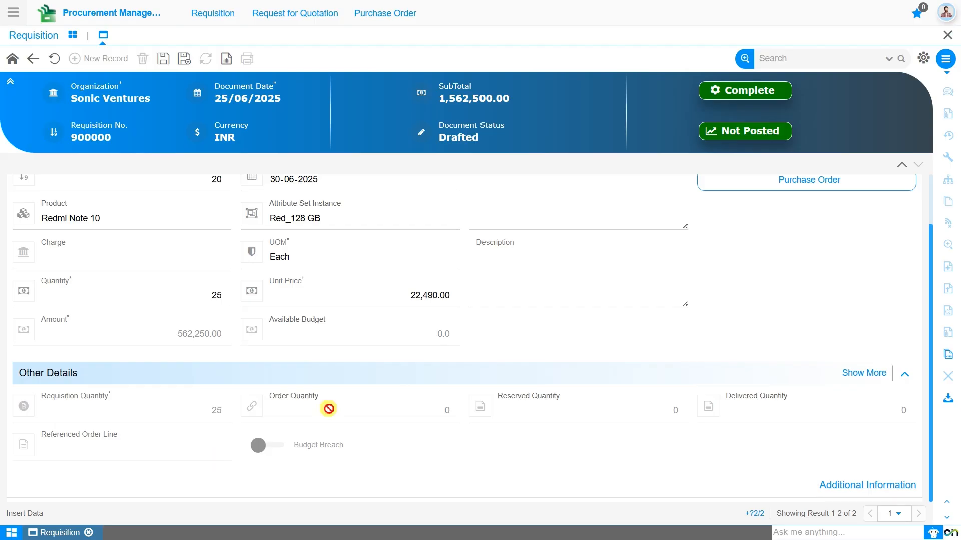
pyautogui.scroll(1, 329, 409)
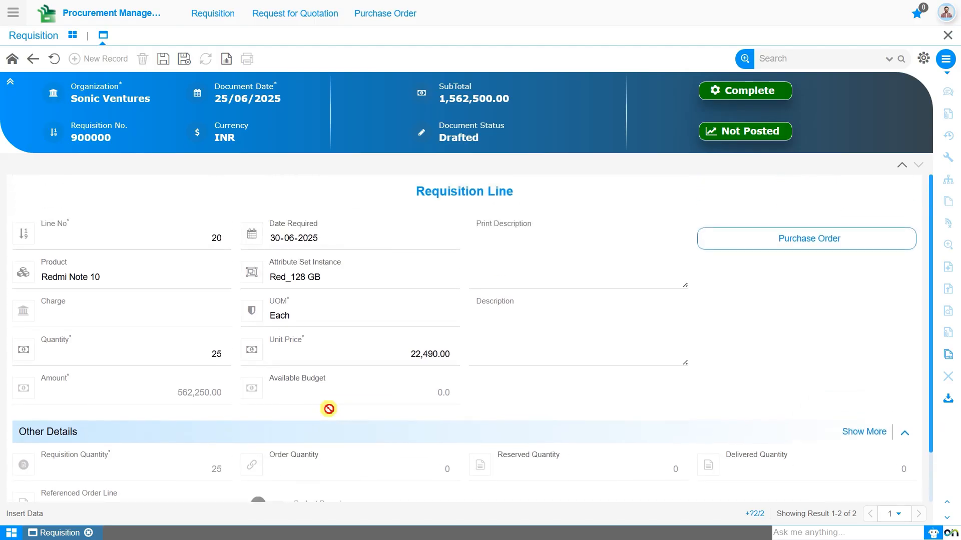
pyautogui.click(165, 61)
# Step: Start a new requisition line with the product DELL 15 Intel Core i7 13th Gen
pyautogui.click(97, 60)
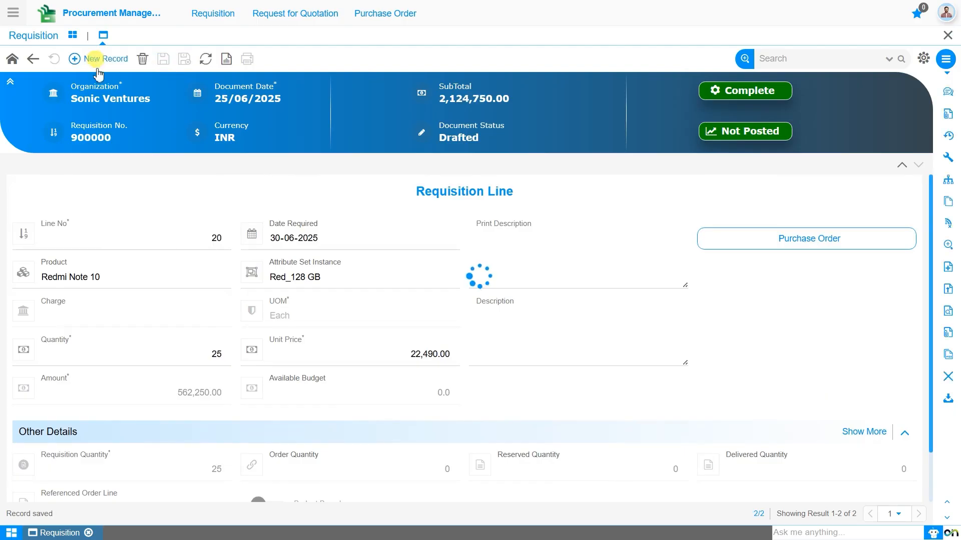
pyautogui.click(129, 285)
pyautogui.write('dell')
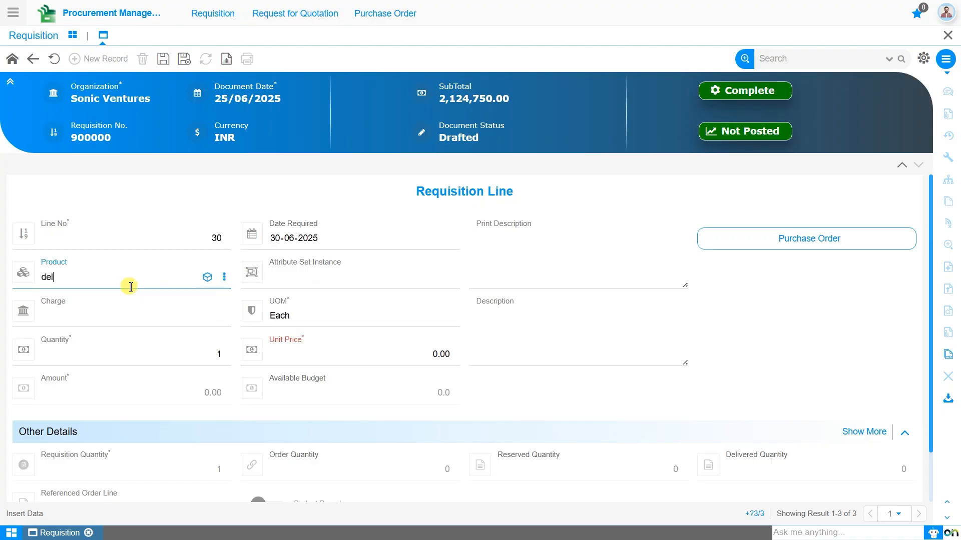
pyautogui.press('Return')
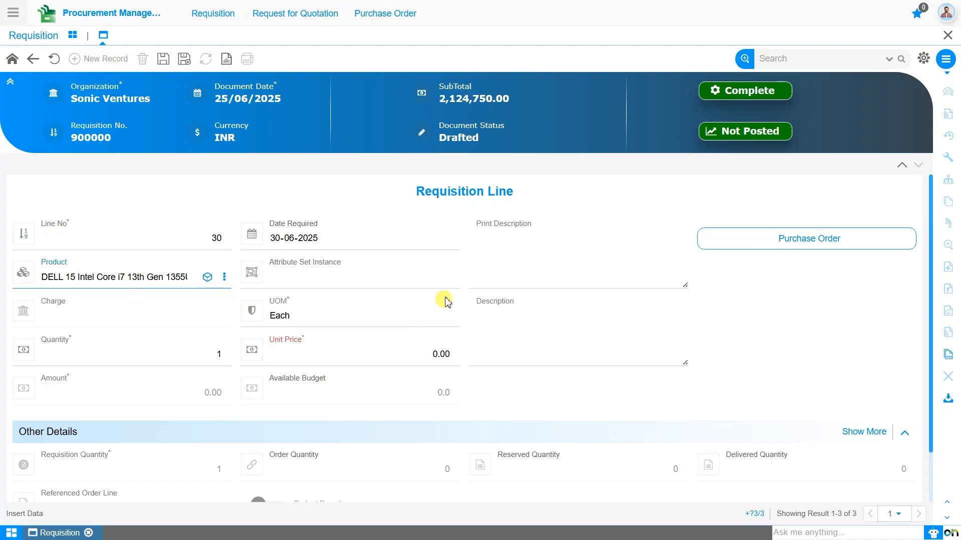
# Step: Assign the existing 12 GB_512 GB attribute set instance to the DELL 15 line
pyautogui.click(451, 276)
pyautogui.click(440, 206)
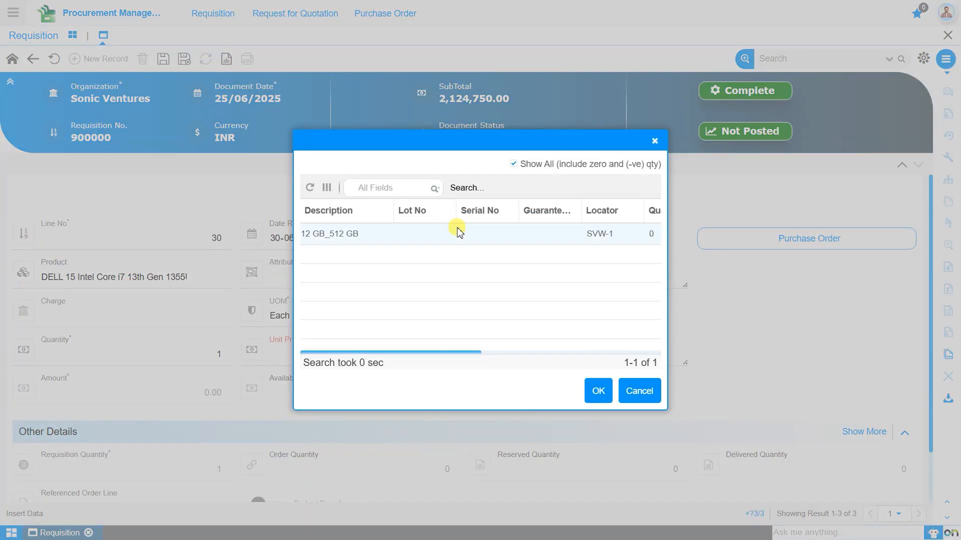
pyautogui.click(457, 229)
pyautogui.click(598, 390)
pyautogui.click(564, 376)
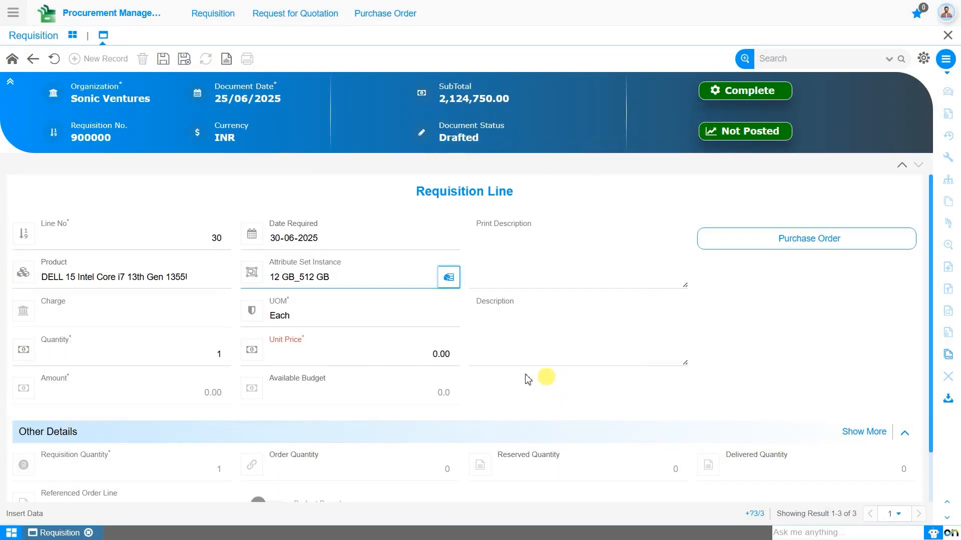
# Step: Set the DELL 15 line's quantity to 50 and save the line
pyautogui.click(193, 352)
pyautogui.write('50')
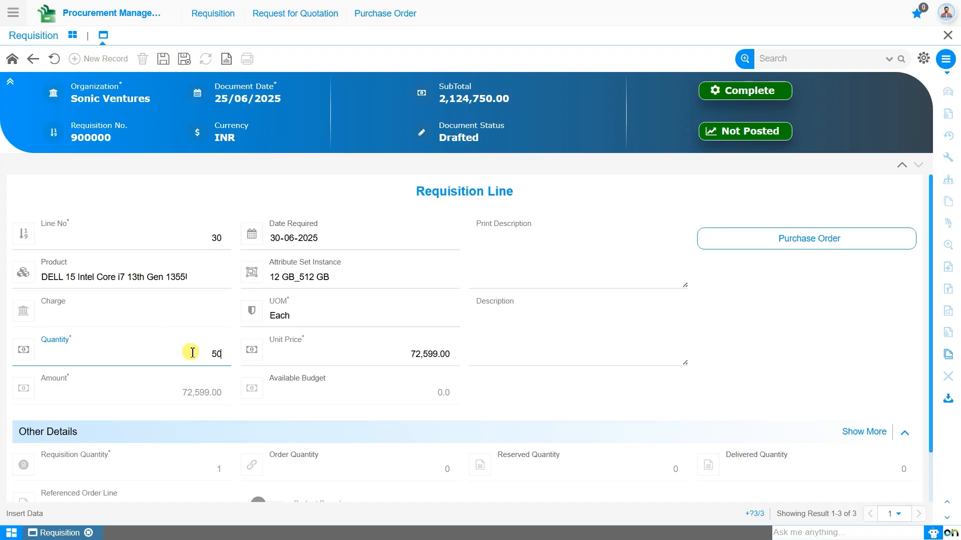
pyautogui.click(165, 59)
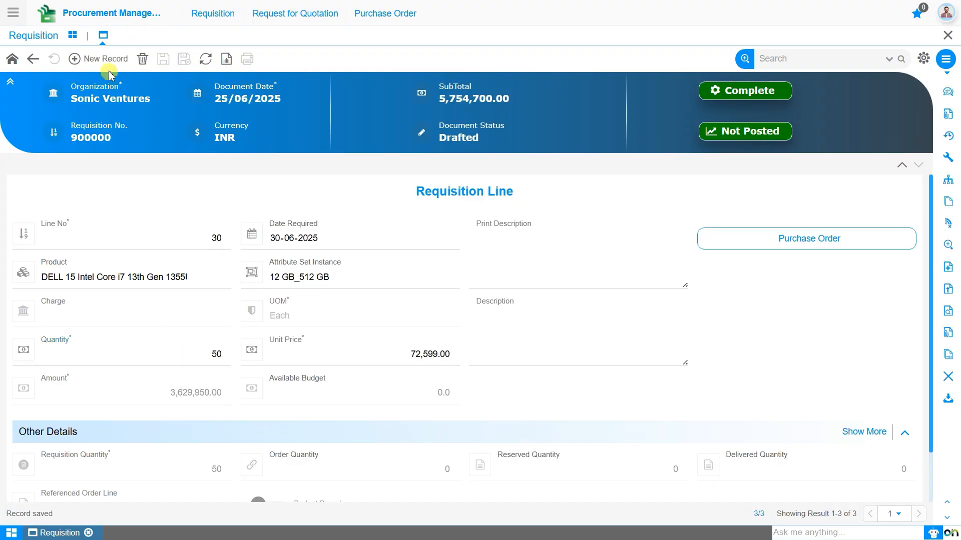
# Step: Start a new requisition line for the product Logitech Mouse with a quantity of 50
pyautogui.click(97, 59)
pyautogui.click(131, 281)
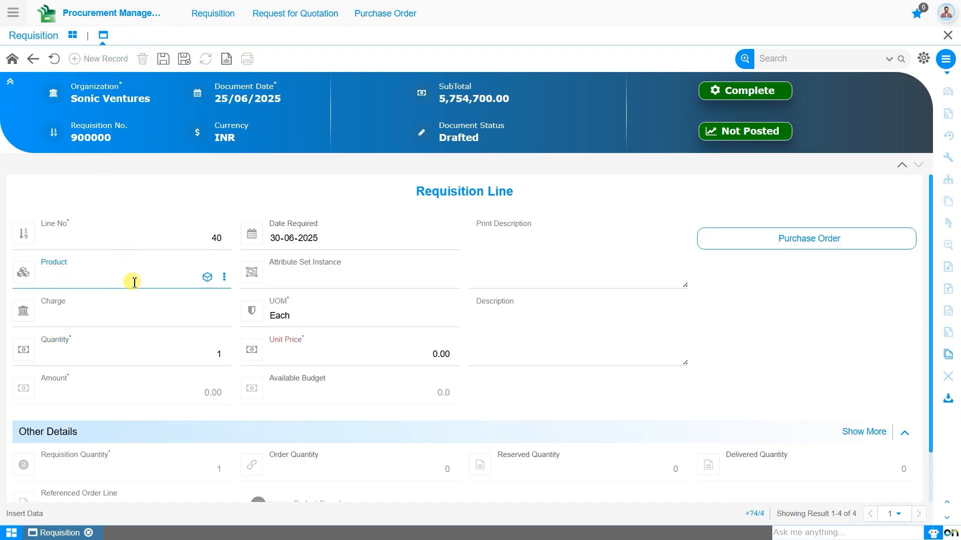
pyautogui.write('mouse')
pyautogui.press('Return')
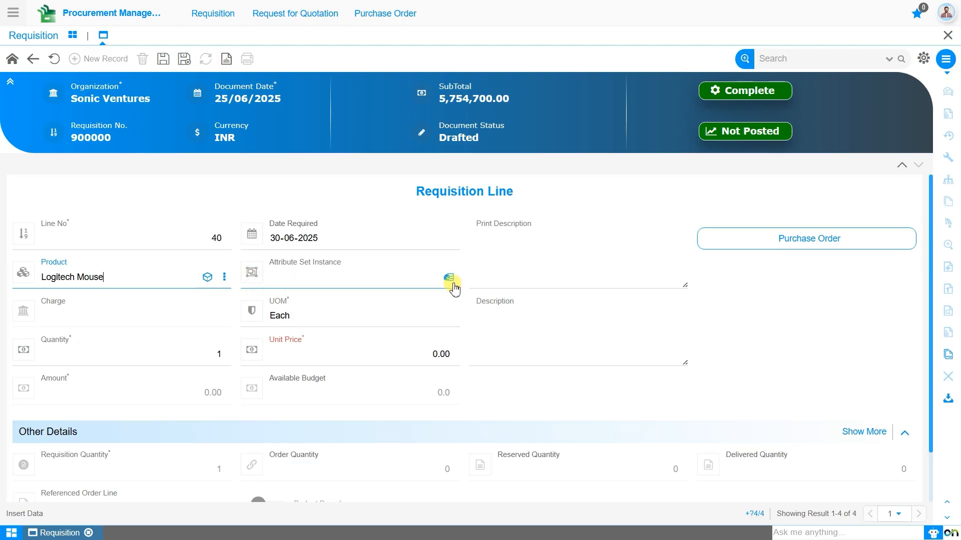
pyautogui.click(196, 360)
pyautogui.write('50')
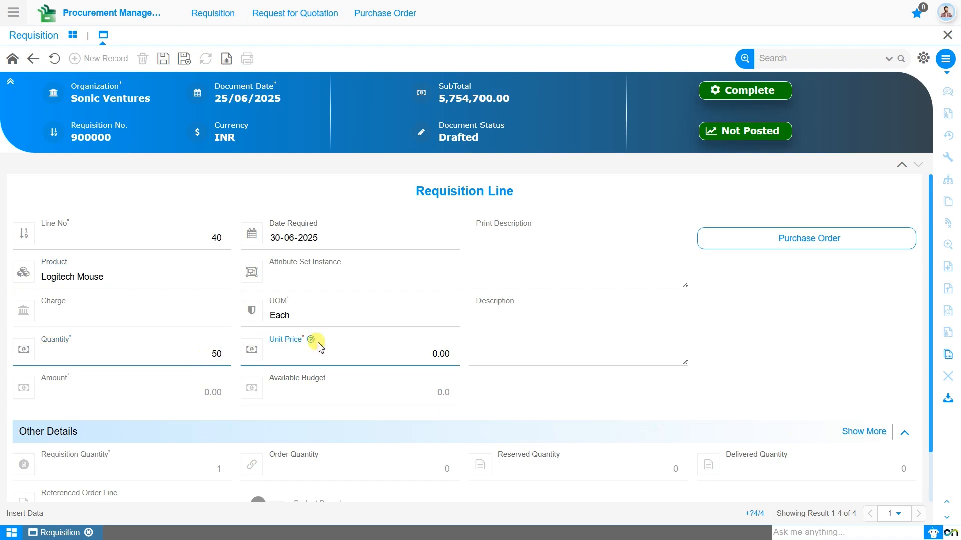
# Step: Set the Logitech Mouse line's unit price to 1500 and save the line
pyautogui.click(325, 350)
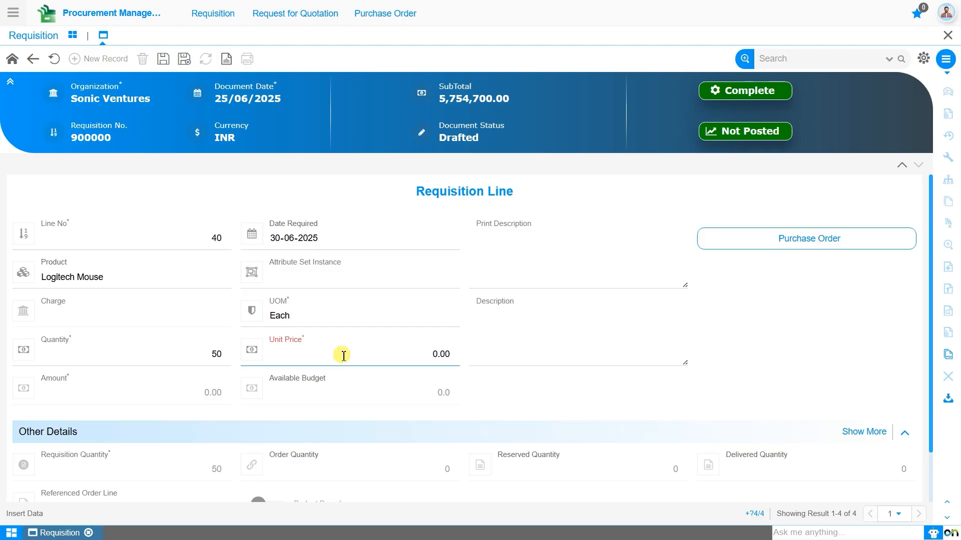
pyautogui.write('1500')
pyautogui.press('Delete')
pyautogui.click(163, 59)
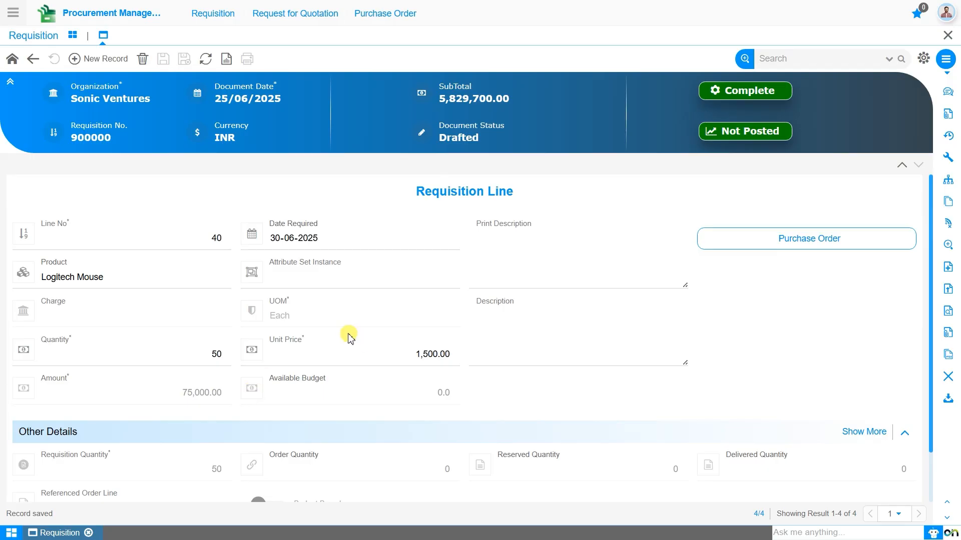
pyautogui.click(616, 276)
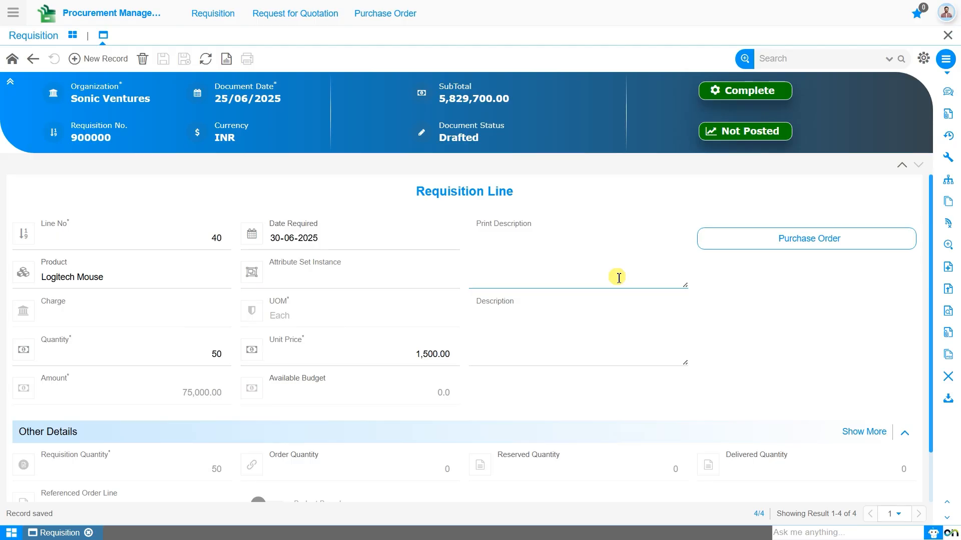
pyautogui.click(751, 277)
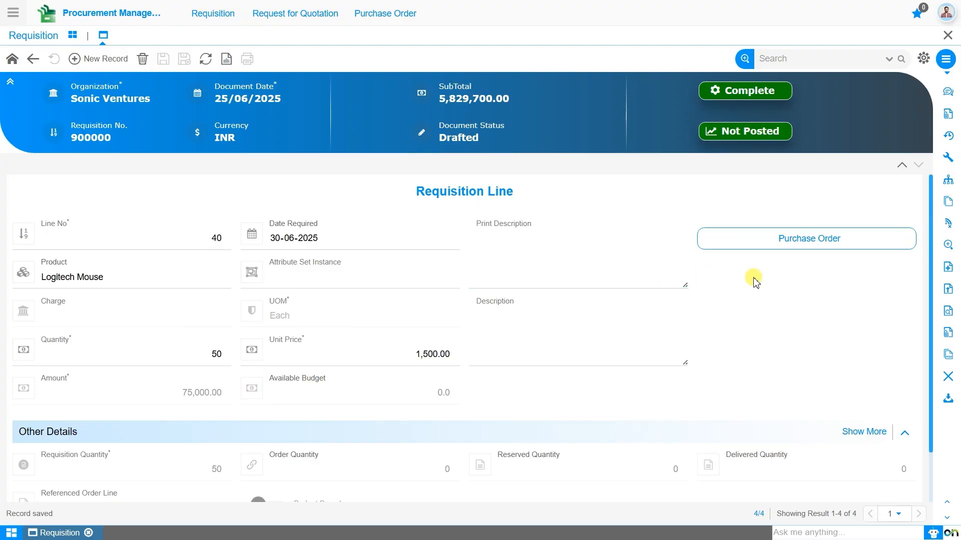
# Step: Check the purchase orders linked to the Logitech Mouse requisition line
pyautogui.click(789, 250)
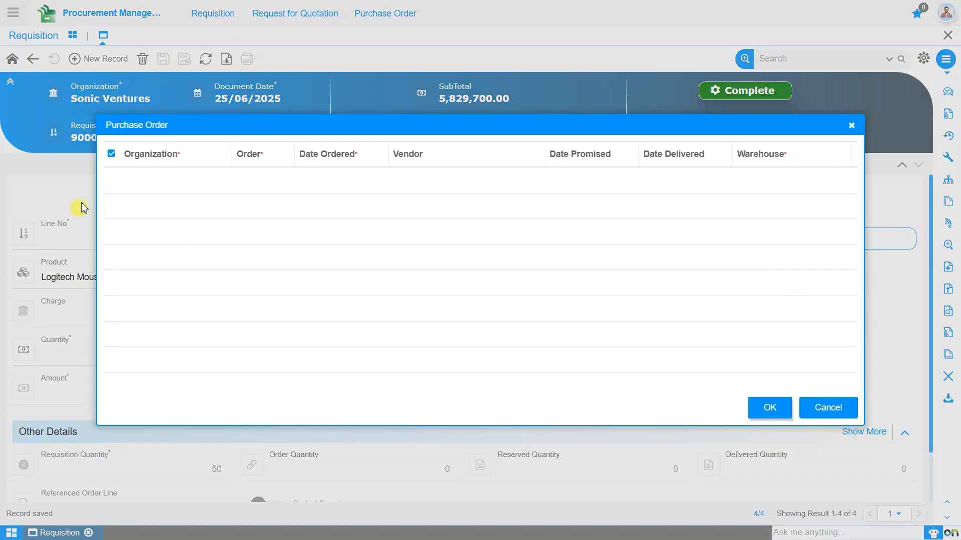
pyautogui.click(814, 406)
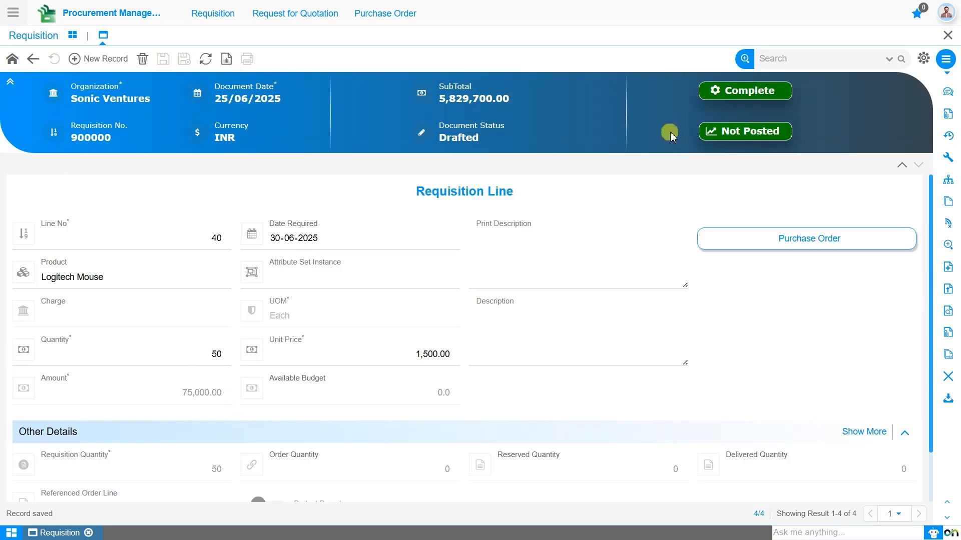
# Step: Return to the requisition header and process the requisition with the document action Complete
pyautogui.click(10, 60)
pyautogui.click(735, 93)
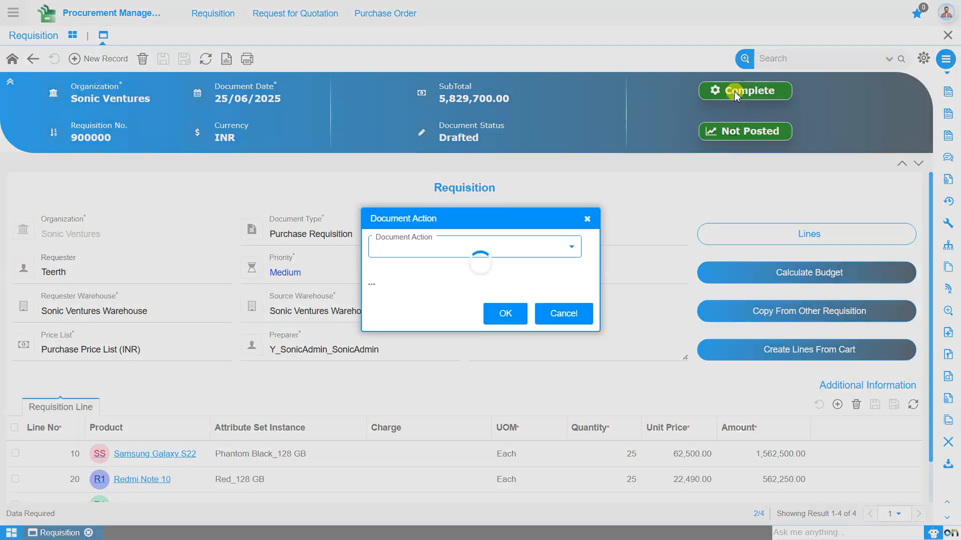
pyautogui.click(505, 304)
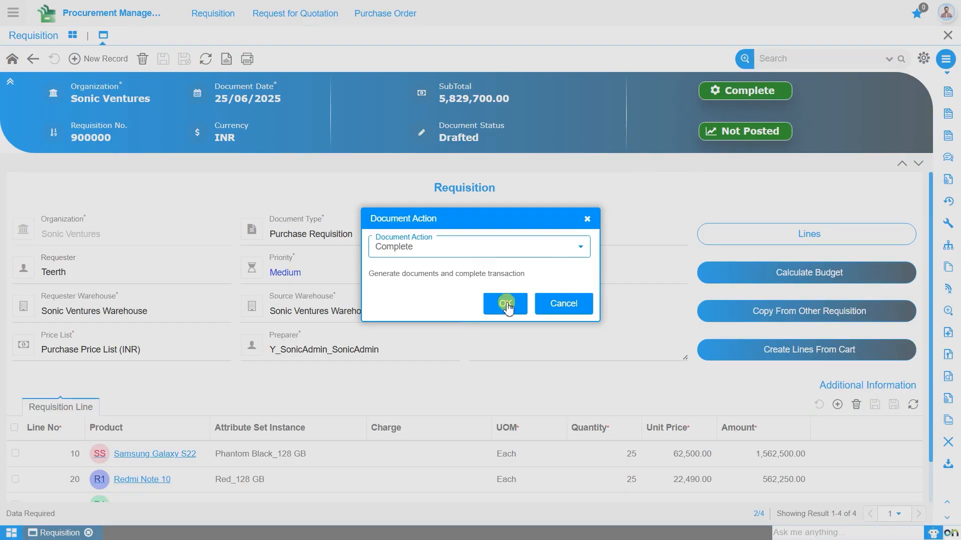
pyautogui.click(505, 303)
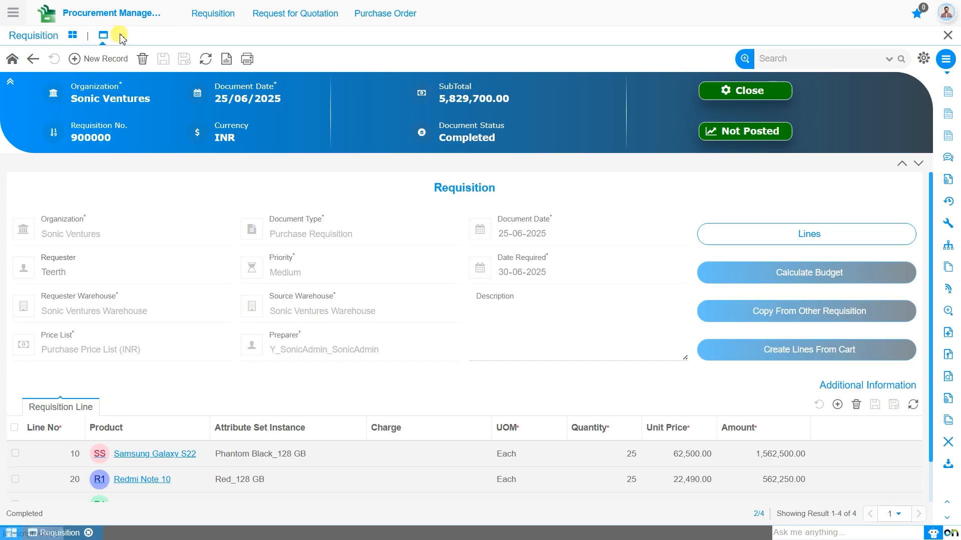
# Step: Open the Purchase Order window of the Procurement Management module
pyautogui.moveTo(380, 19)
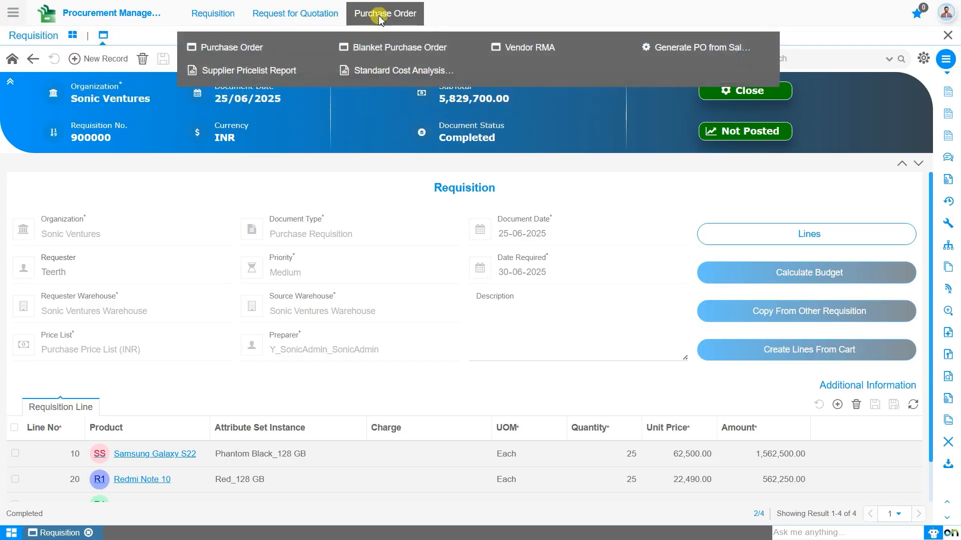
pyautogui.click(252, 56)
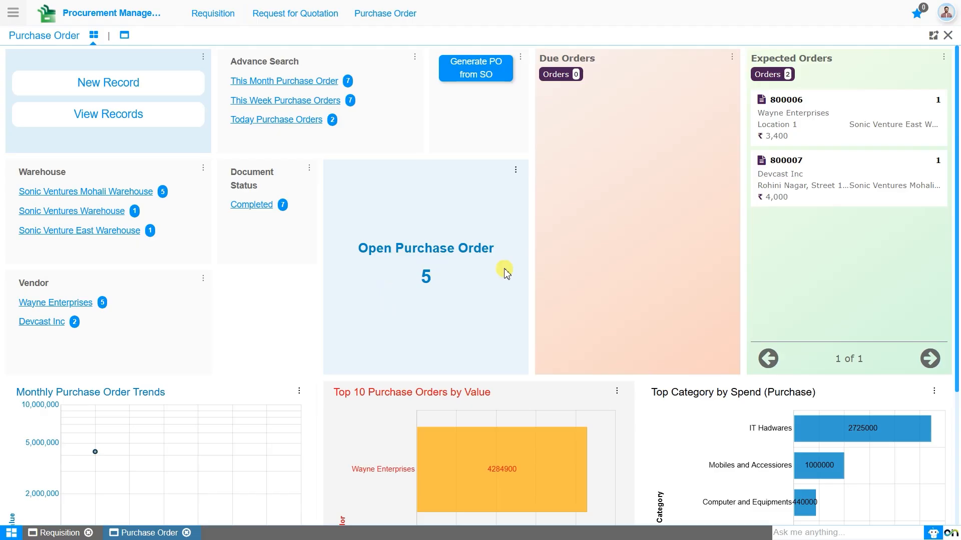
# Step: Examine the Purchase Order dashboard's charts and the product lines of the expected order from Wayne Enterprises
pyautogui.scroll(-2, 447, 303)
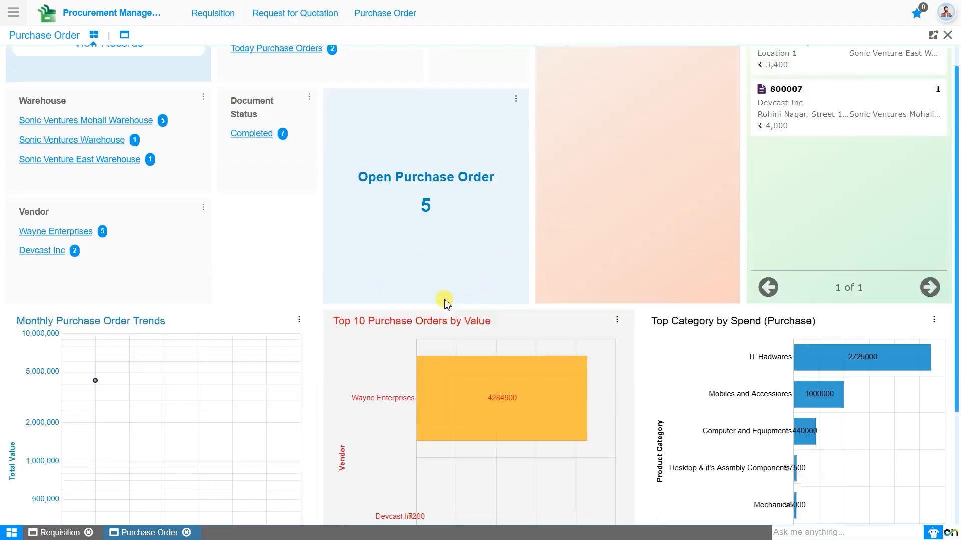
pyautogui.scroll(-3, 447, 304)
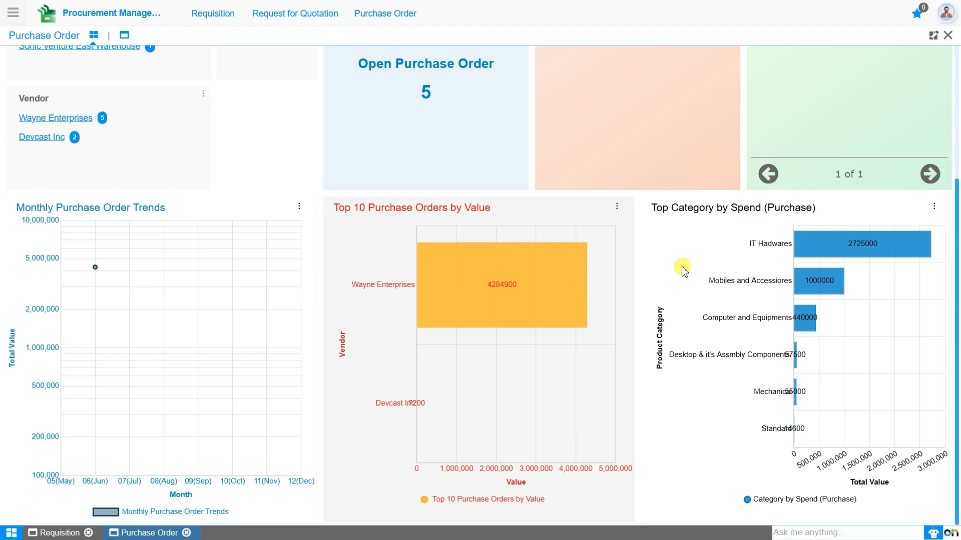
pyautogui.scroll(4, 683, 269)
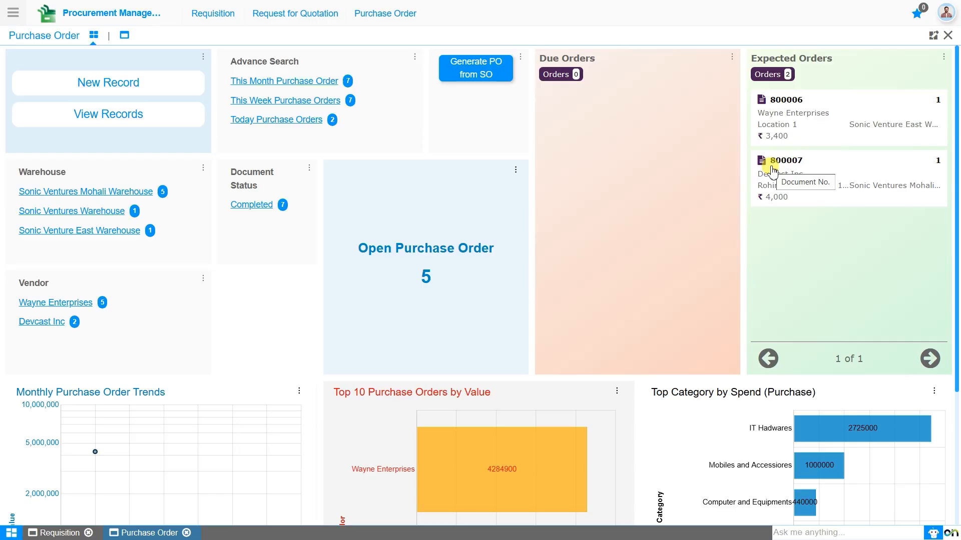
pyautogui.click(787, 106)
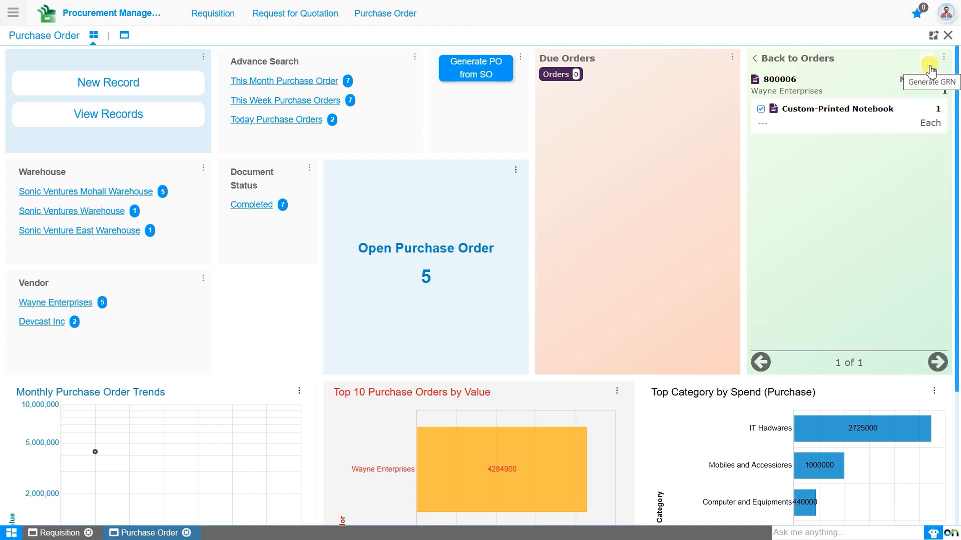
pyautogui.click(755, 59)
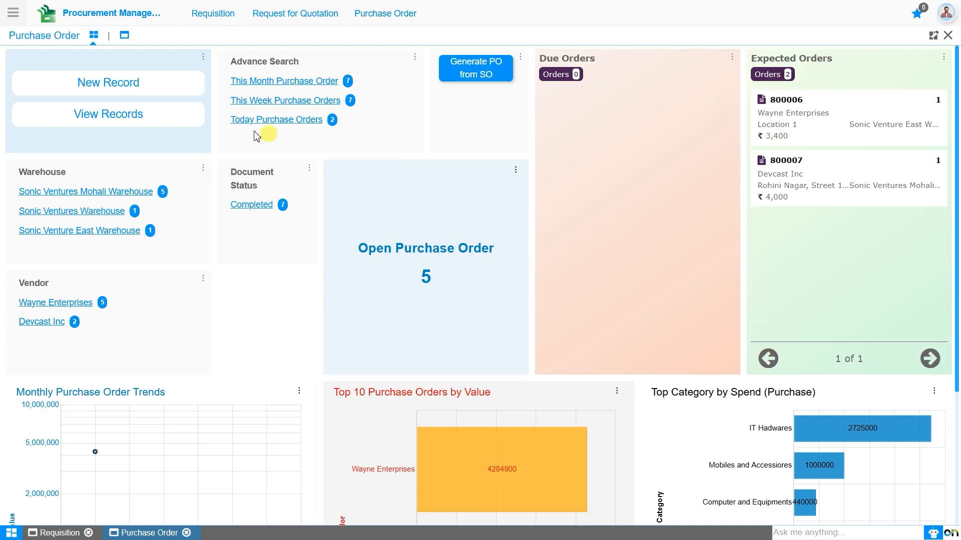
# Step: Start a new purchase order with the target document type Purchase Order and the promised date 30-06-2025
pyautogui.click(150, 96)
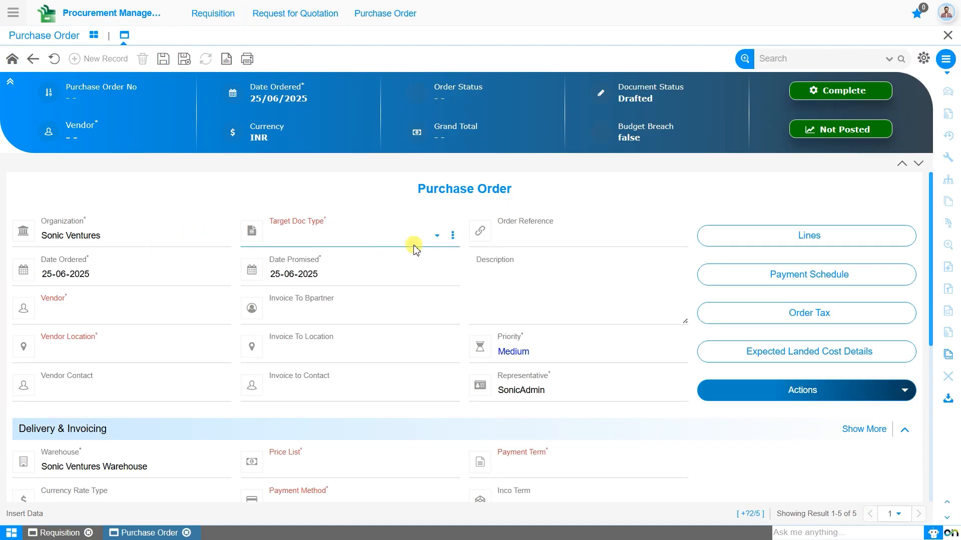
pyautogui.click(350, 244)
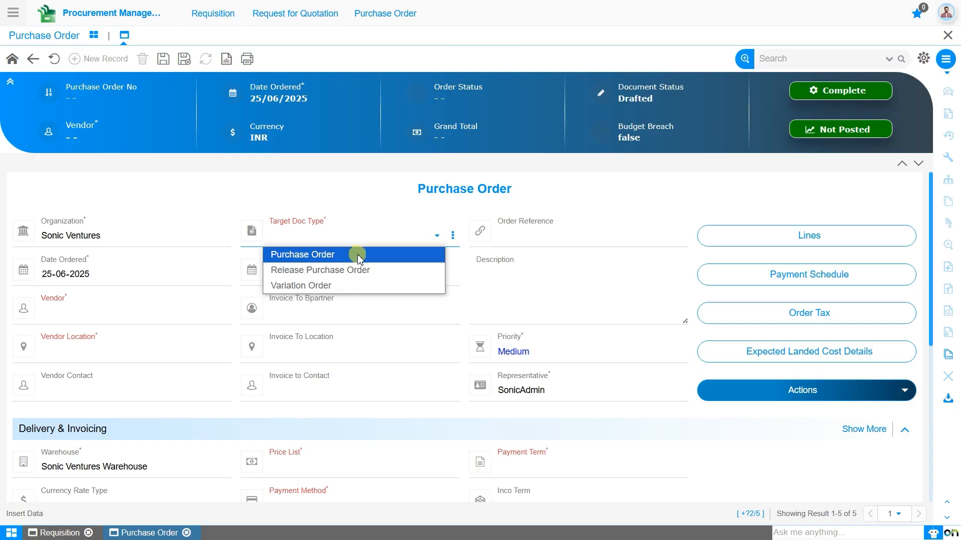
pyautogui.click(353, 256)
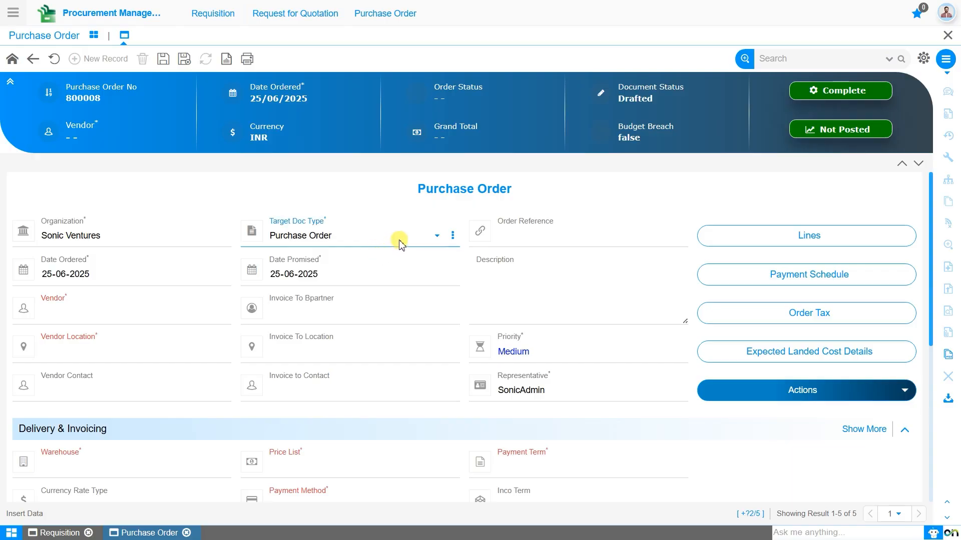
pyautogui.click(516, 243)
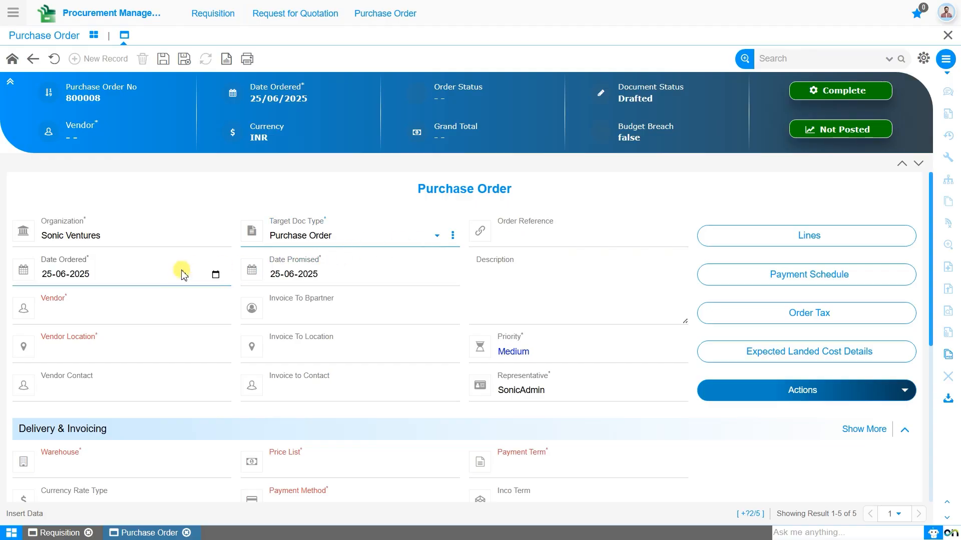
pyautogui.click(275, 280)
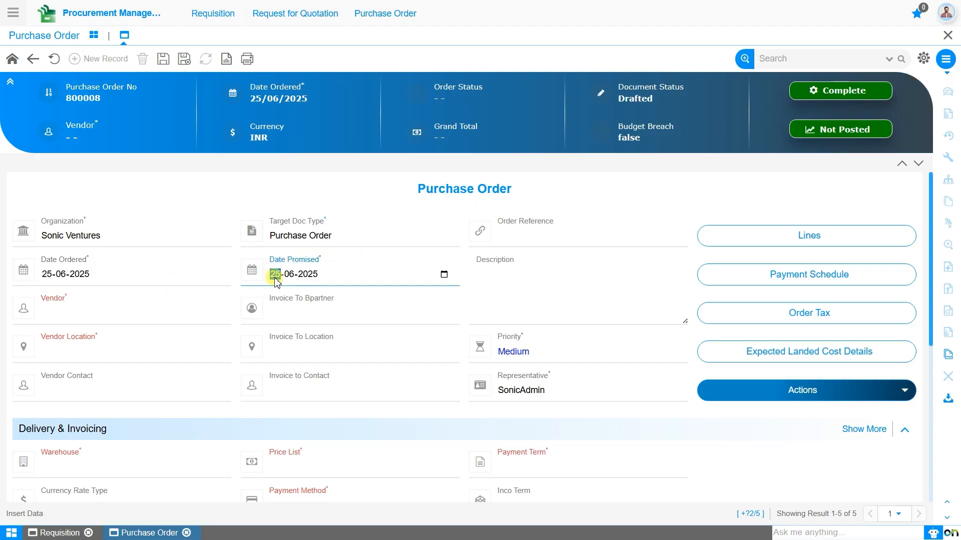
pyautogui.write('30')
# Step: Select Devcast Inc as the order's vendor and check the available priority options, keeping Medium
pyautogui.click(122, 315)
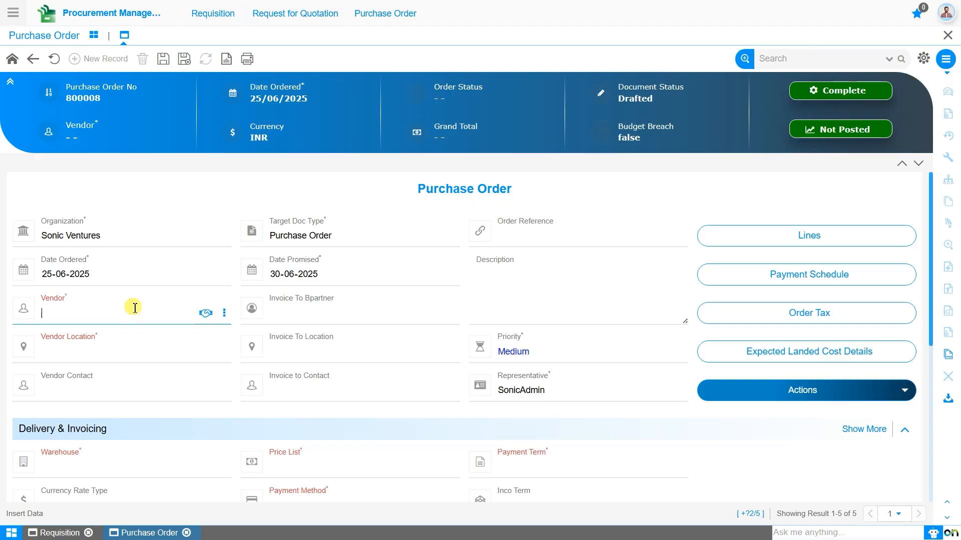
pyautogui.write('dev')
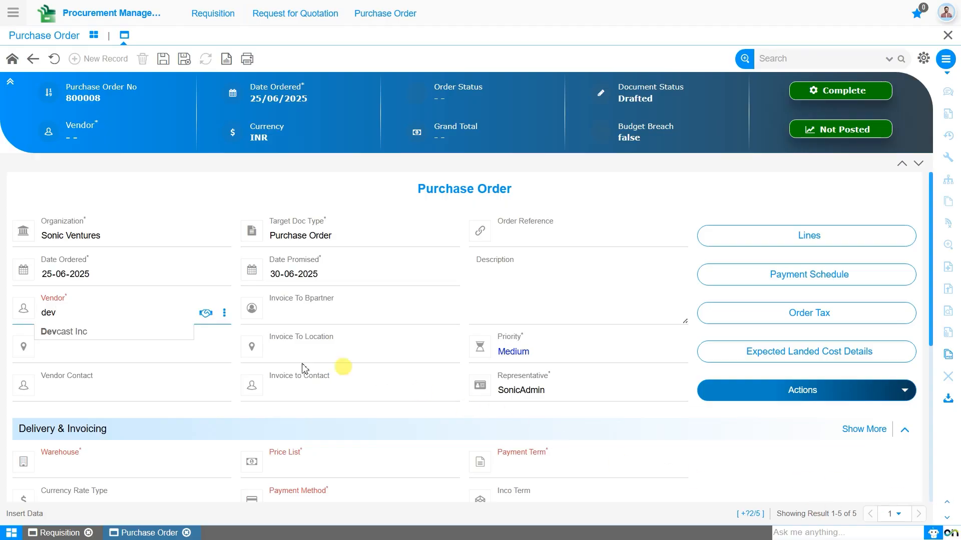
pyautogui.click(126, 332)
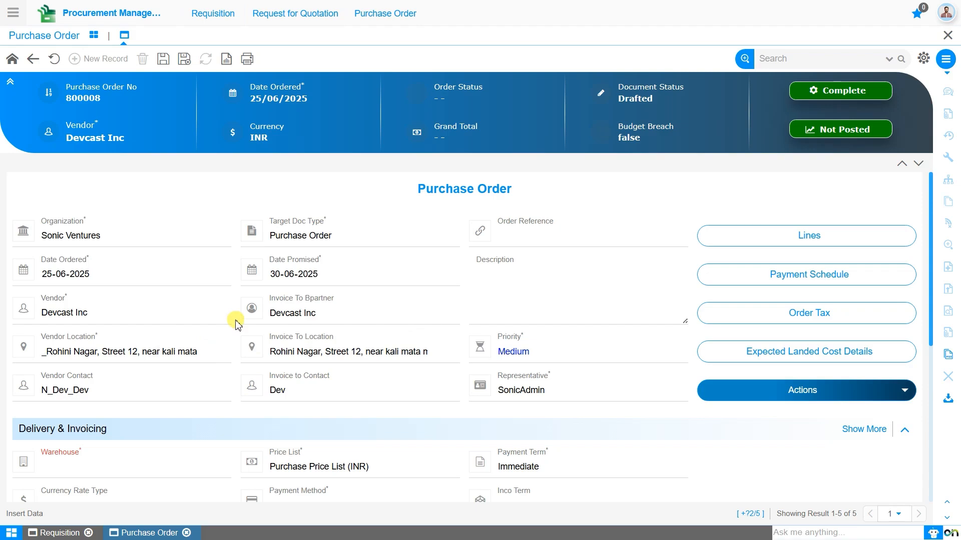
pyautogui.click(559, 353)
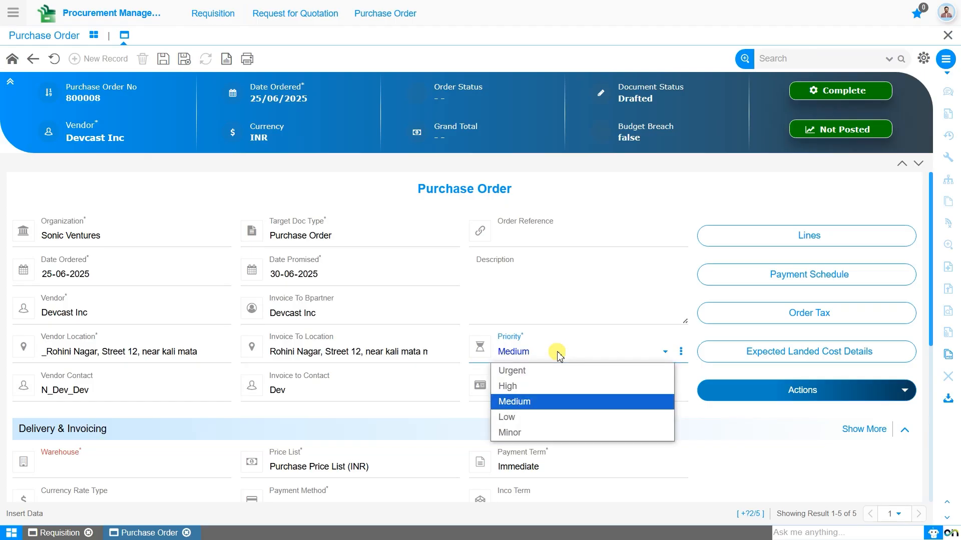
pyautogui.click(558, 353)
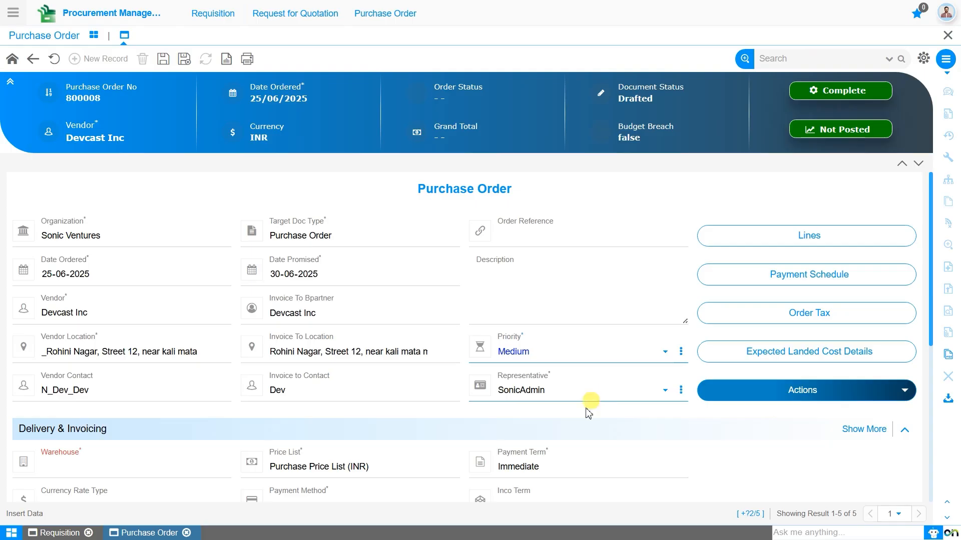
# Step: Open the Devcast Inc record in Vendor Master to examine its payment and price list settings, and return to the purchase order
pyautogui.scroll(-1, 941, 346)
pyautogui.scroll(-1, 941, 346)
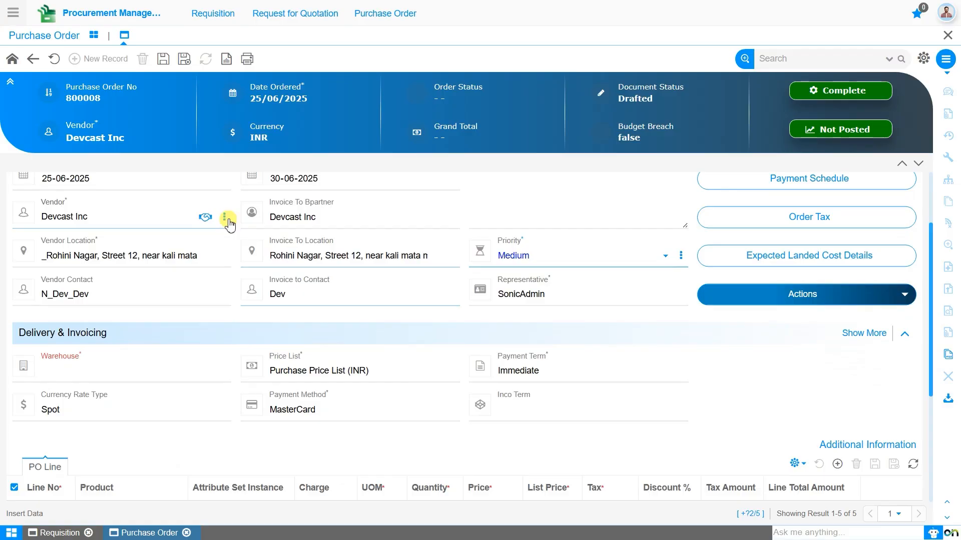
pyautogui.click(226, 219)
pyautogui.click(236, 244)
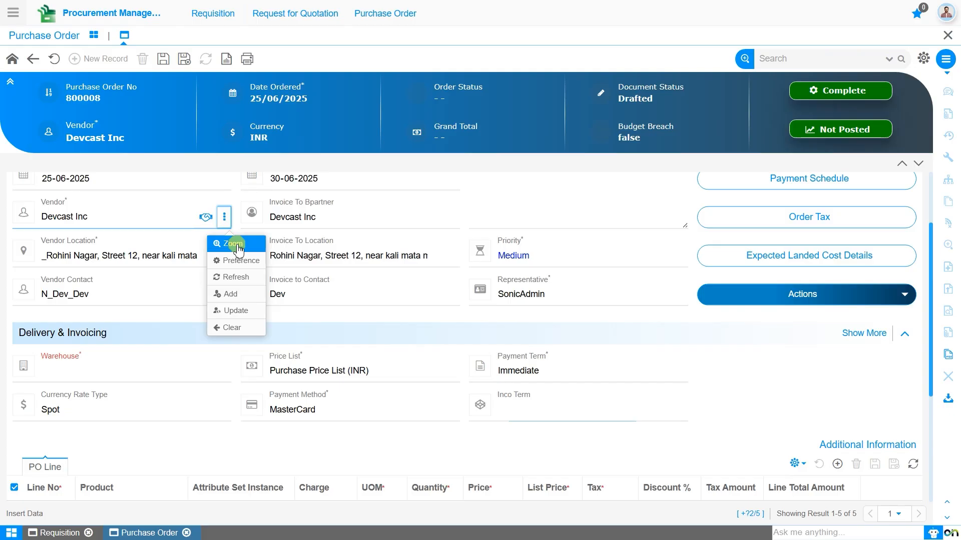
pyautogui.click(237, 246)
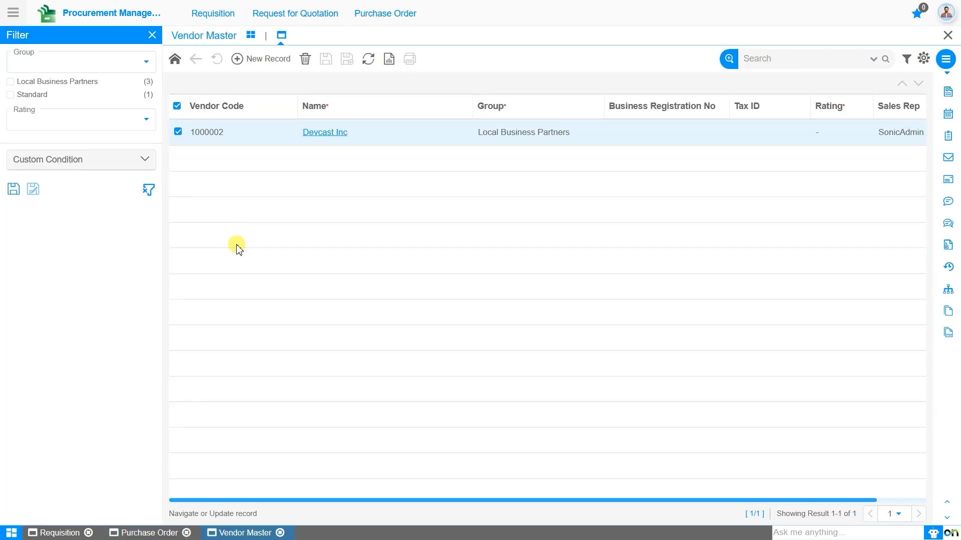
pyautogui.click(330, 134)
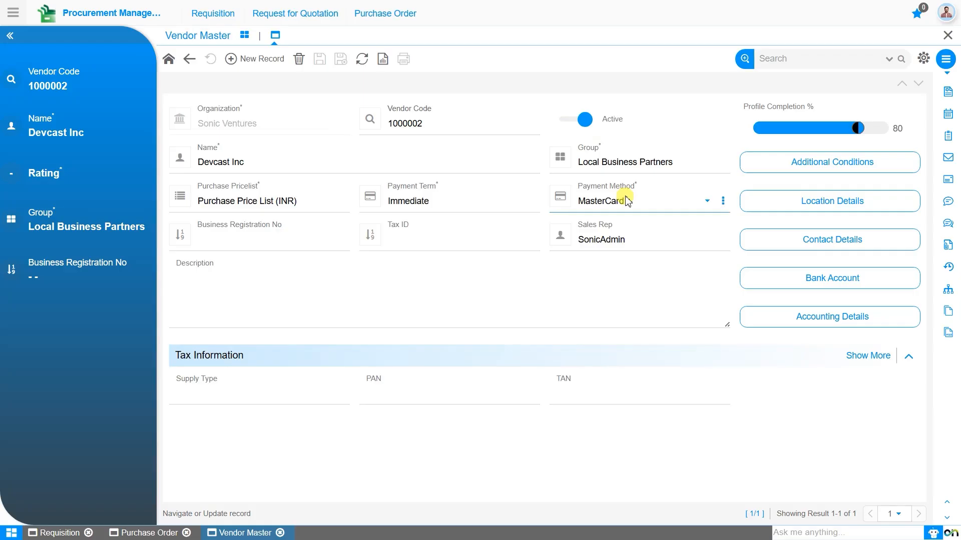
pyautogui.click(144, 533)
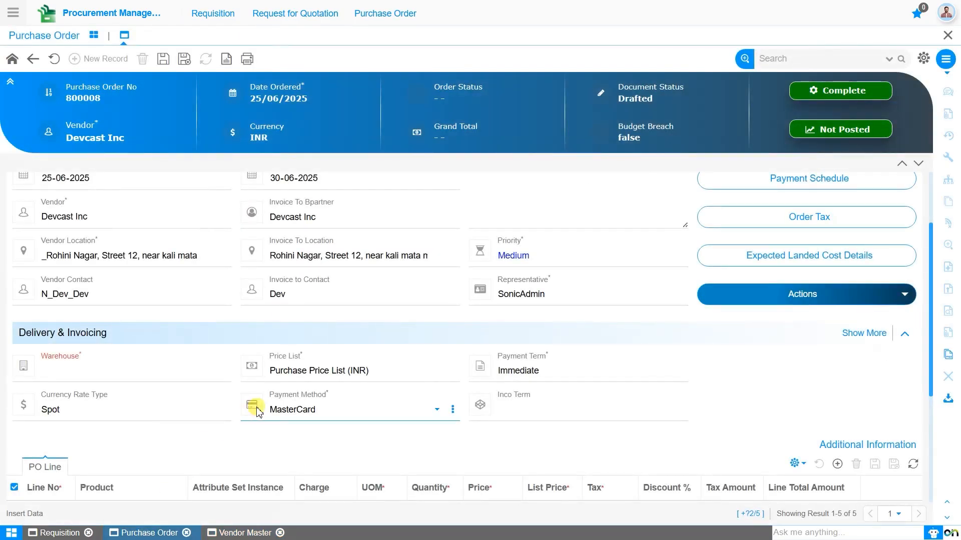
# Step: Set the payment term to 20 Days and the warehouse to Sonic Ventures Warehouse, and save the purchase order
pyautogui.click(512, 380)
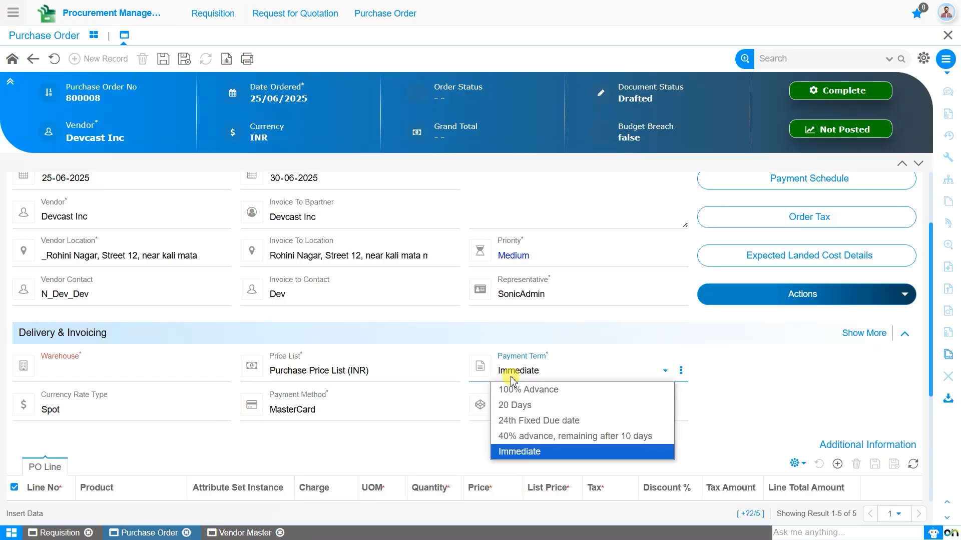
pyautogui.click(523, 405)
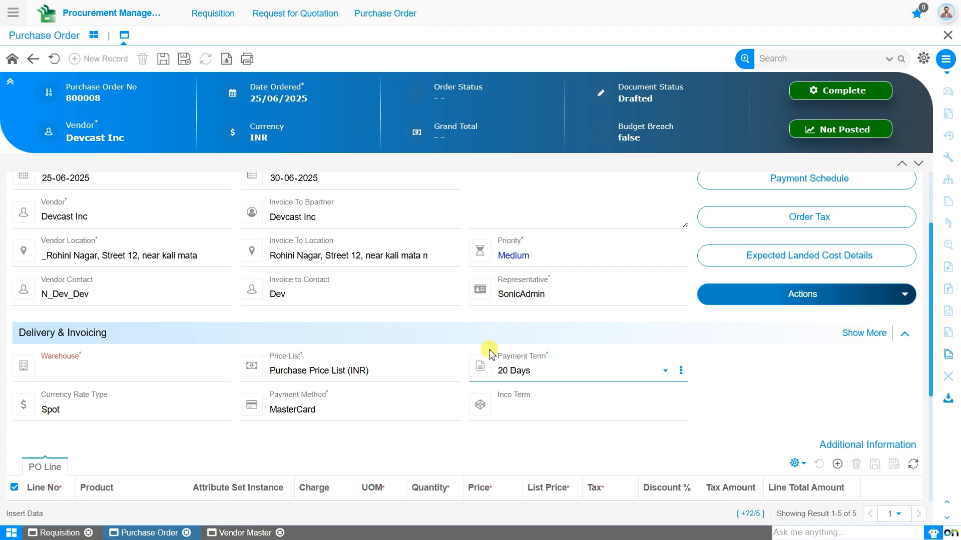
pyautogui.click(160, 362)
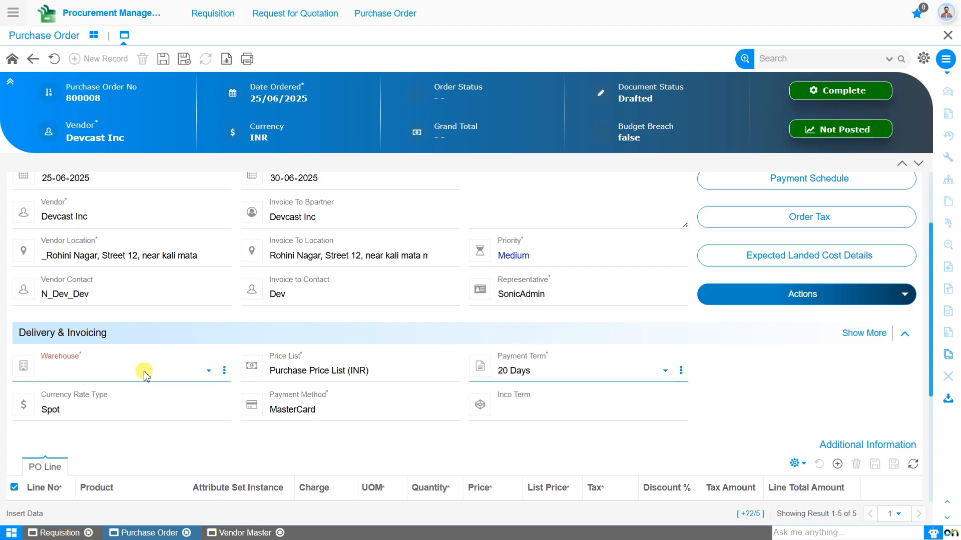
pyautogui.click(144, 372)
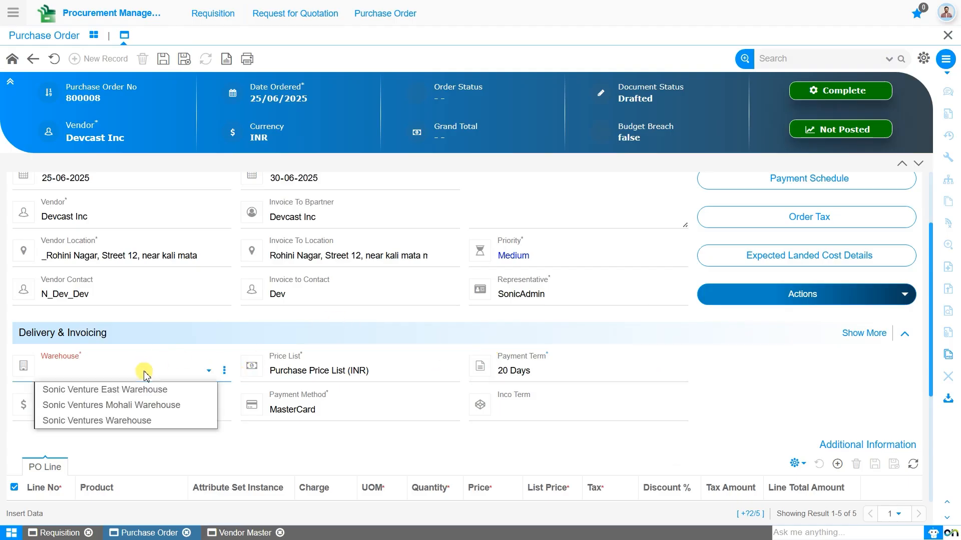
pyautogui.click(160, 424)
pyautogui.scroll(2, 215, 369)
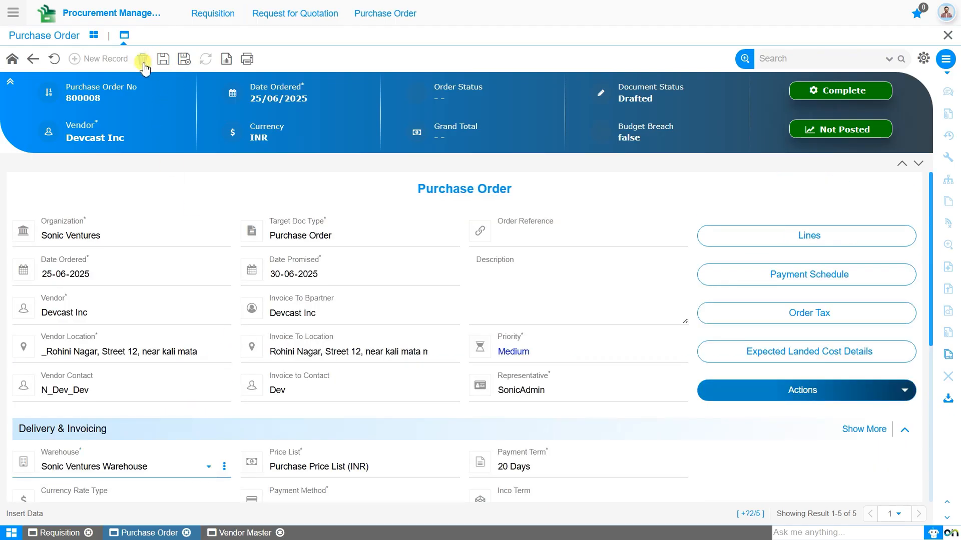
pyautogui.click(164, 61)
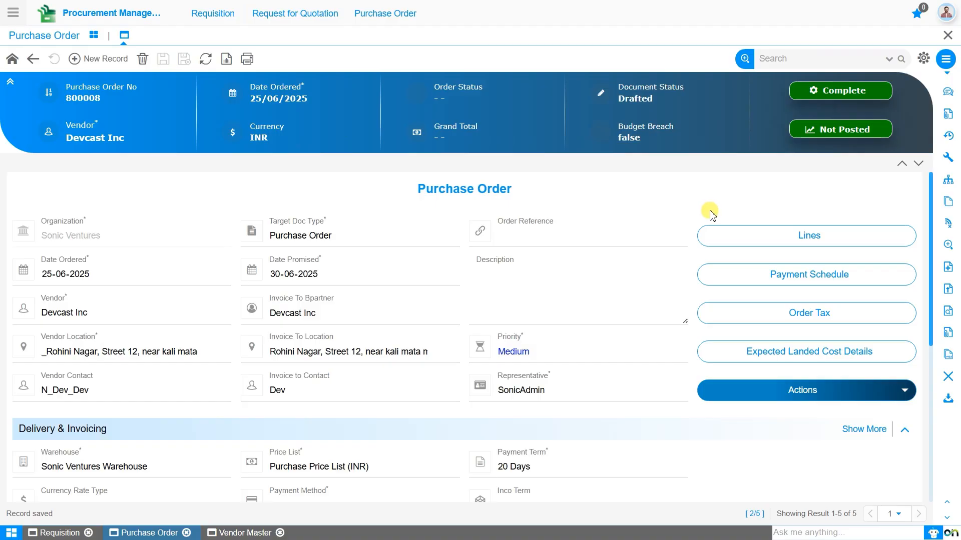
# Step: Examine the purchase order's line grid, payment schedule and order tax sections
pyautogui.click(743, 249)
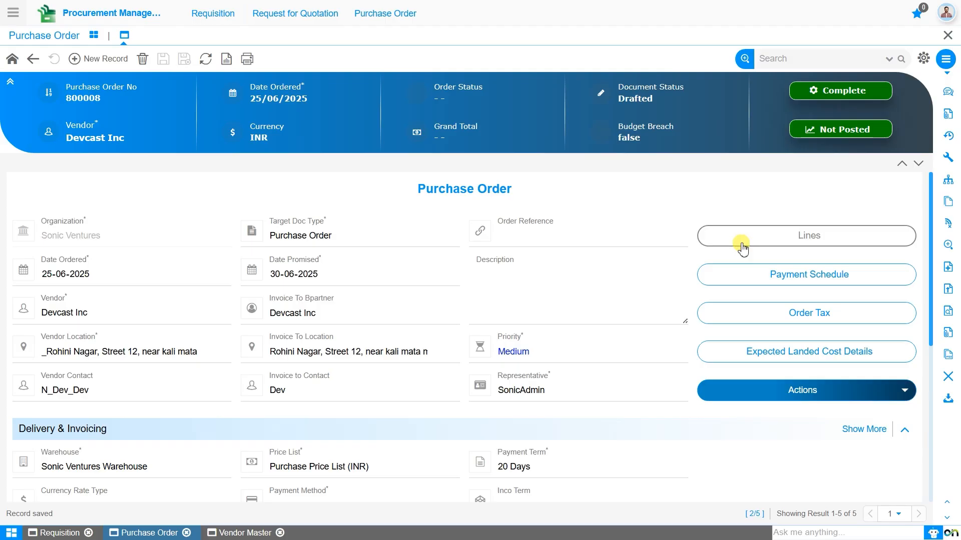
pyautogui.scroll(-5, 551, 300)
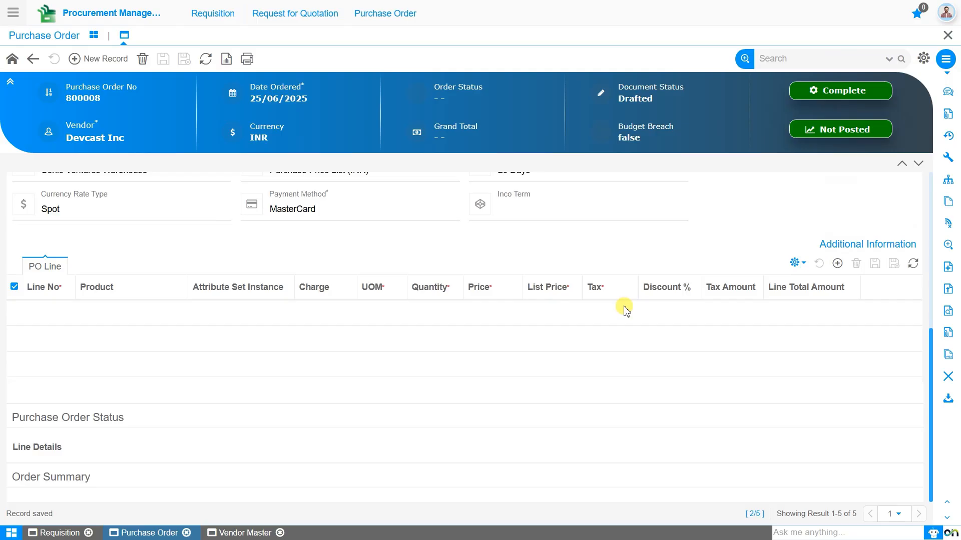
pyautogui.scroll(5, 625, 310)
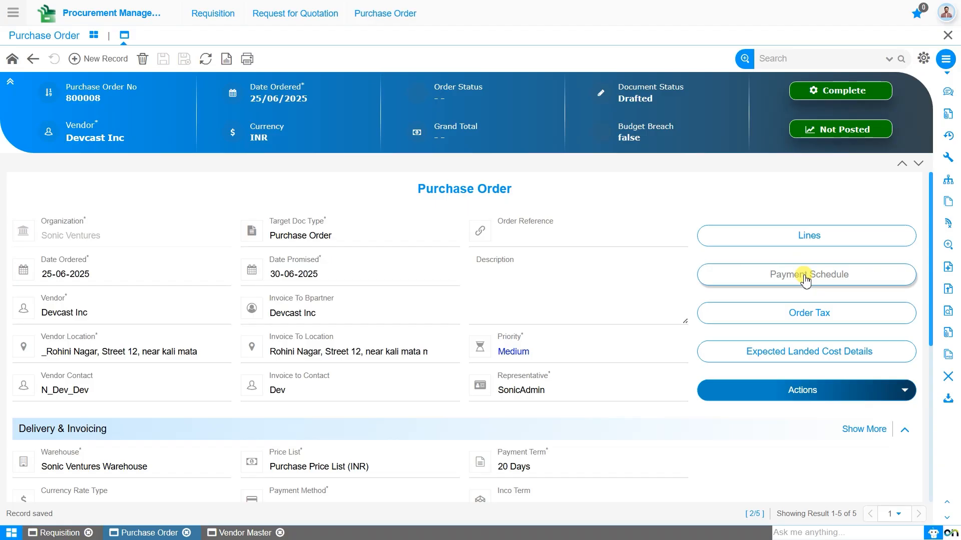
pyautogui.click(806, 278)
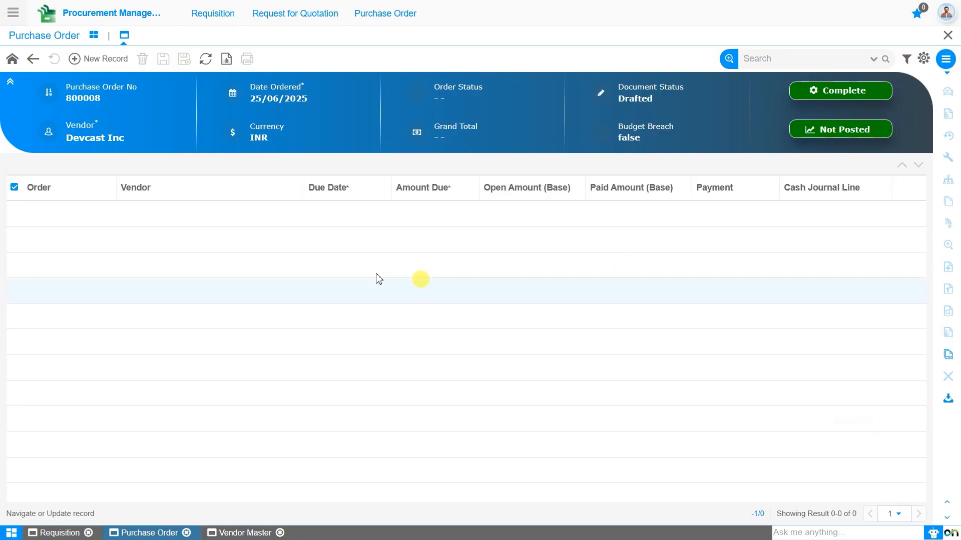
pyautogui.click(12, 58)
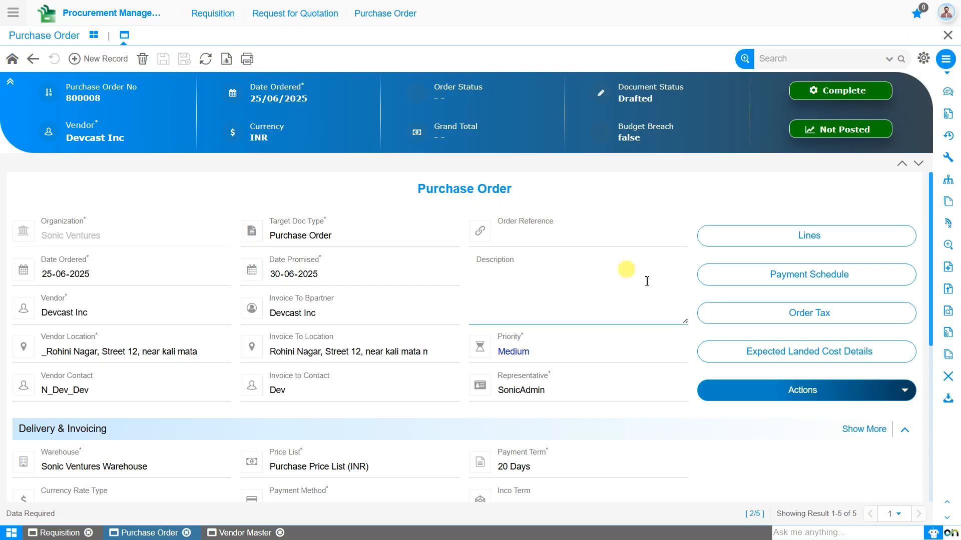
pyautogui.click(788, 316)
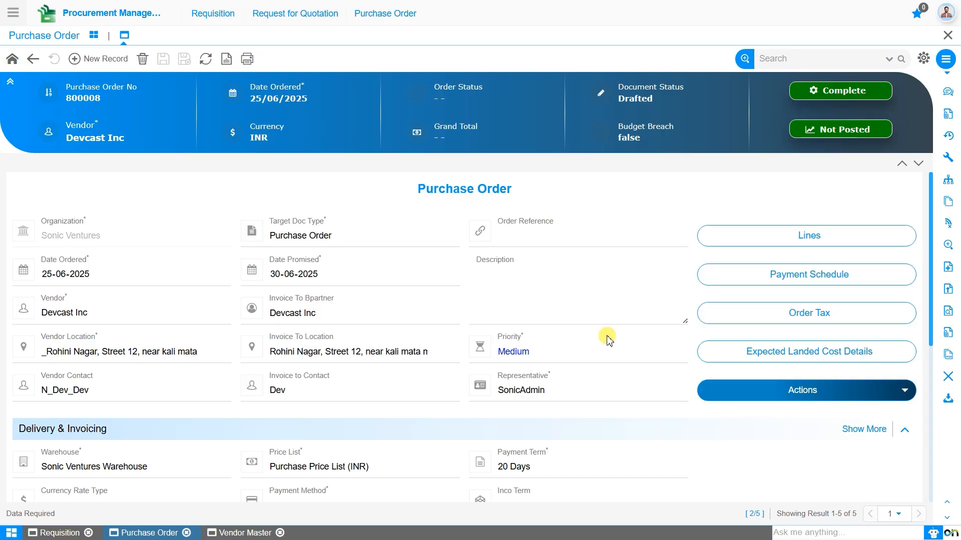
pyautogui.scroll(-5, 607, 340)
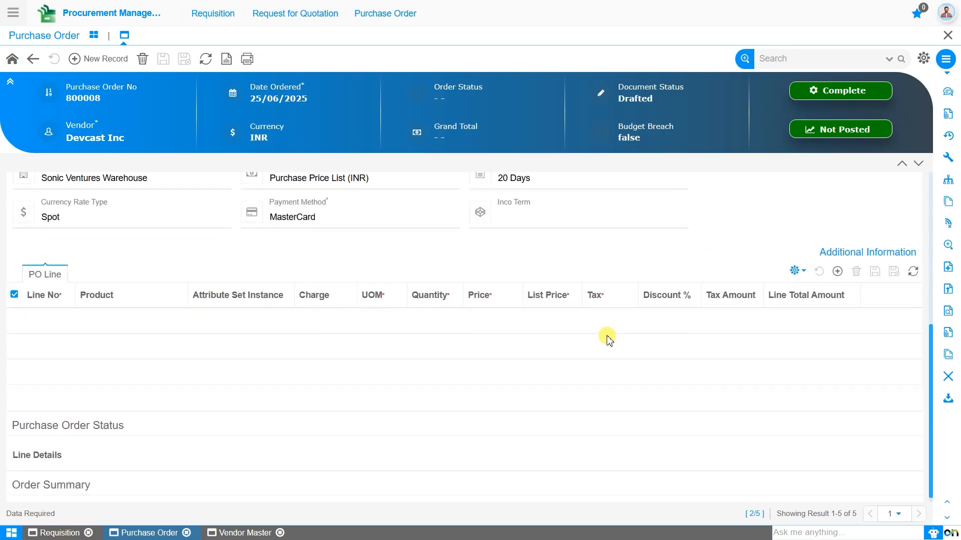
pyautogui.scroll(5, 608, 339)
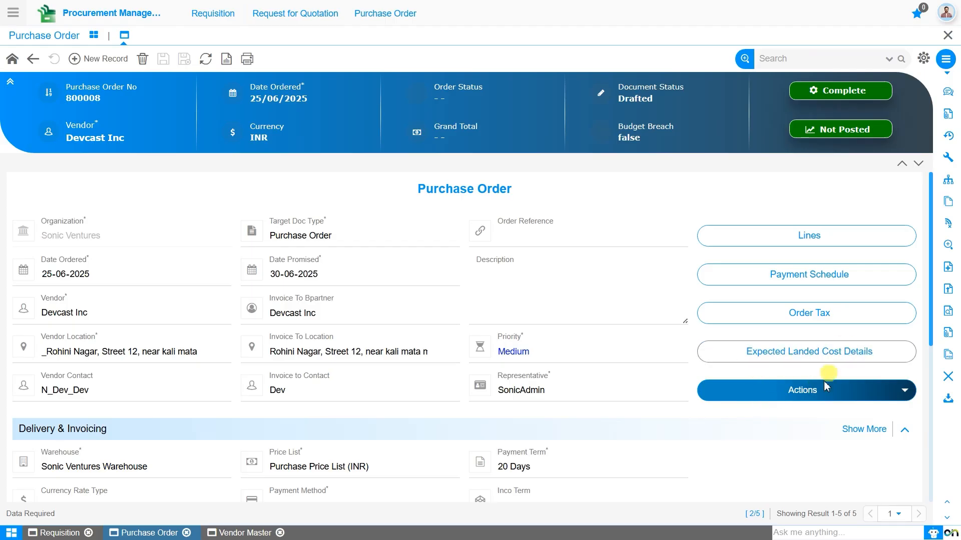
# Step: Start the Apply Discount process to examine its discount amount, percentage and clear options, and close it without applying a discount
pyautogui.click(823, 394)
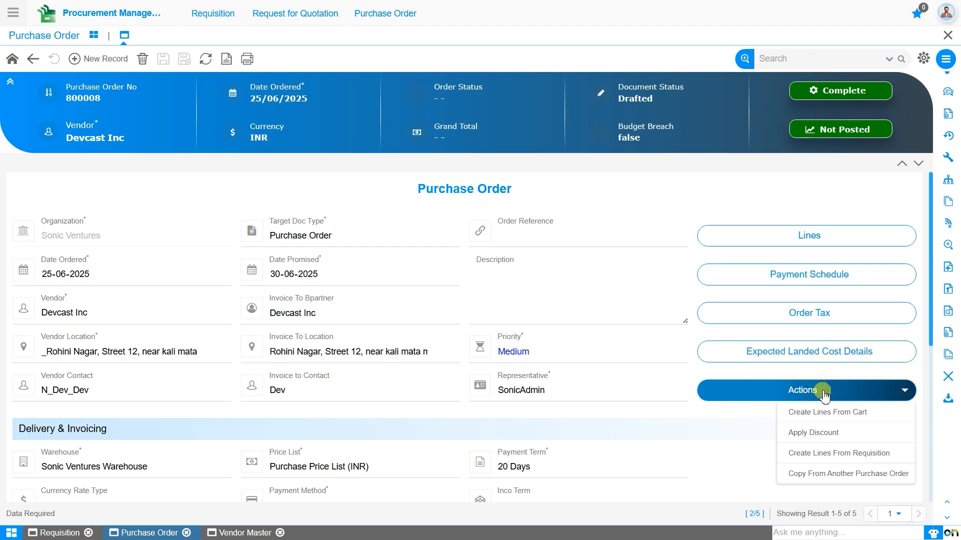
pyautogui.click(830, 420)
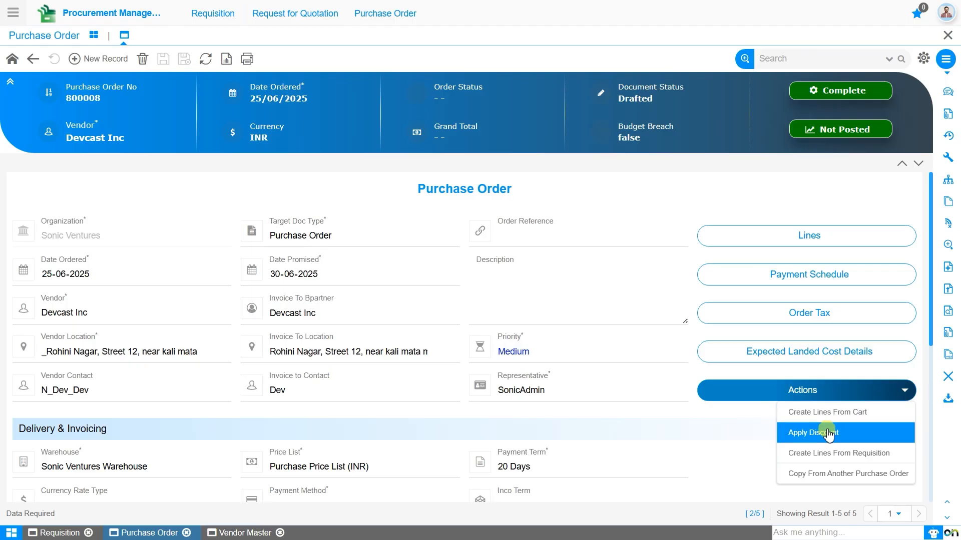
pyautogui.click(828, 433)
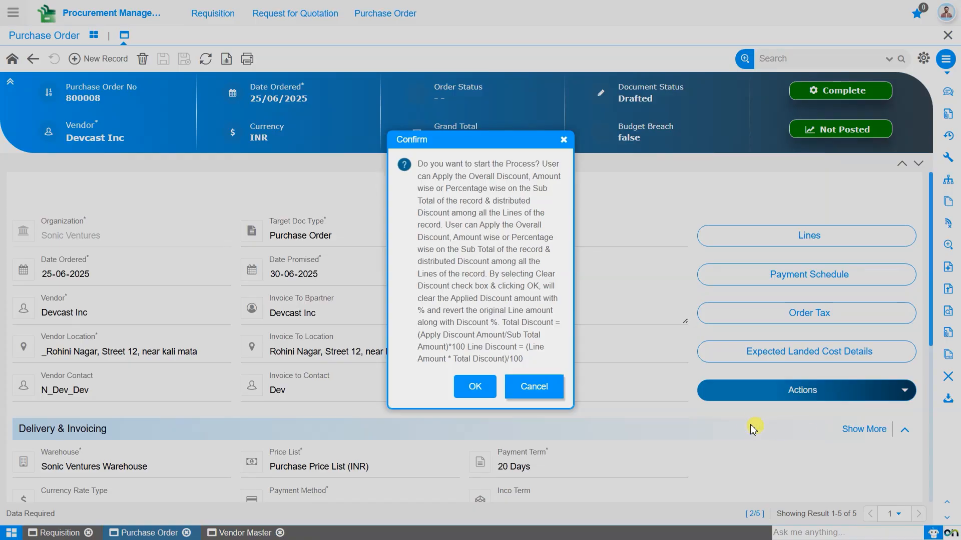
pyautogui.click(479, 389)
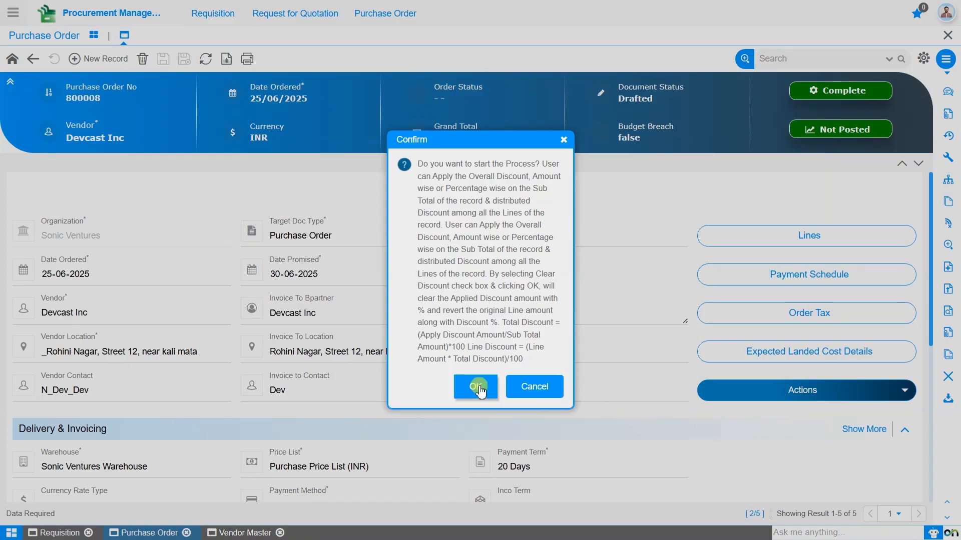
pyautogui.click(479, 389)
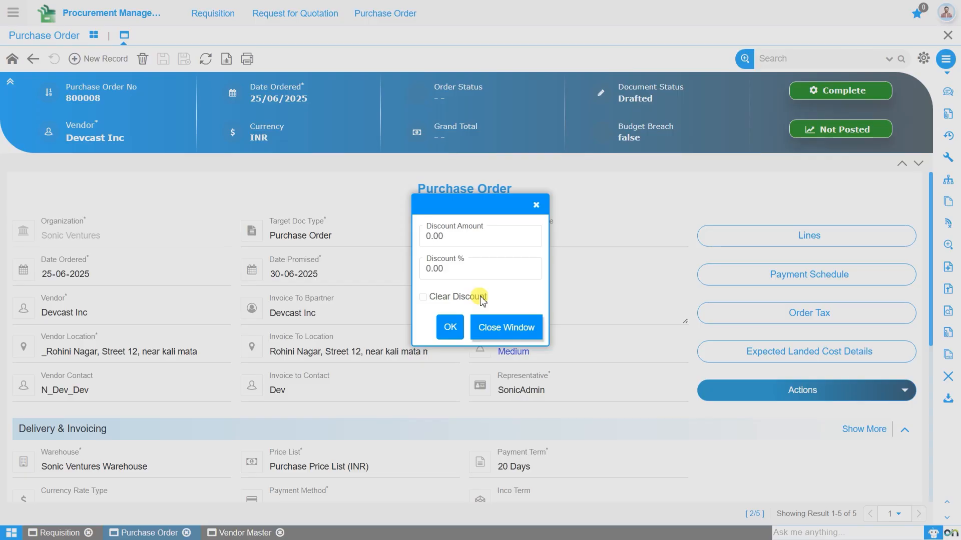
pyautogui.click(505, 327)
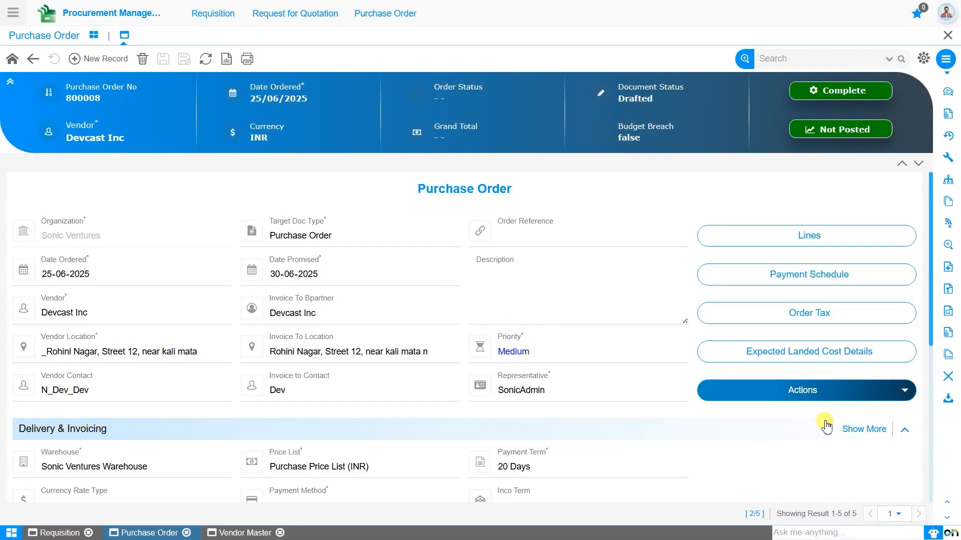
# Step: Start Copy From Another Purchase Order, select an existing order as the reference, and close the dialog without copying
pyautogui.click(827, 391)
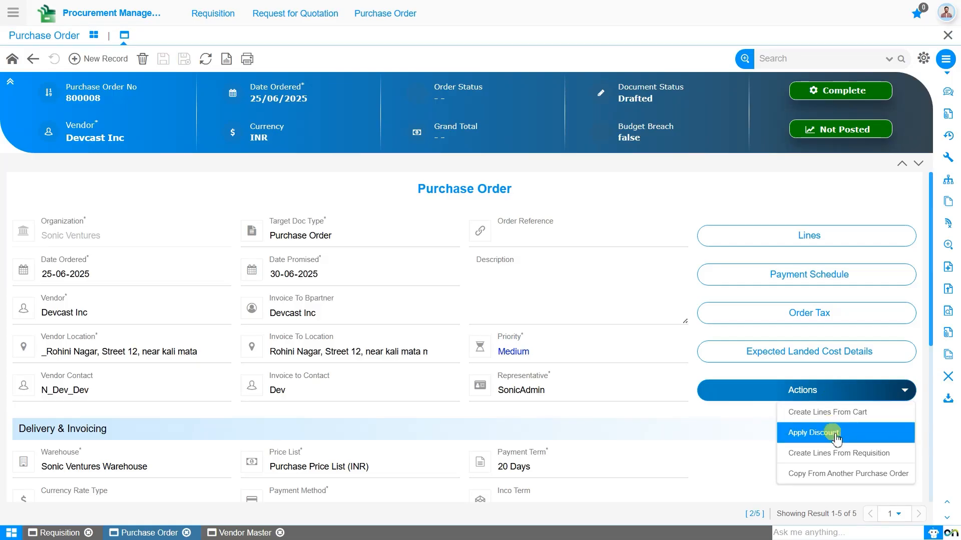
pyautogui.click(835, 478)
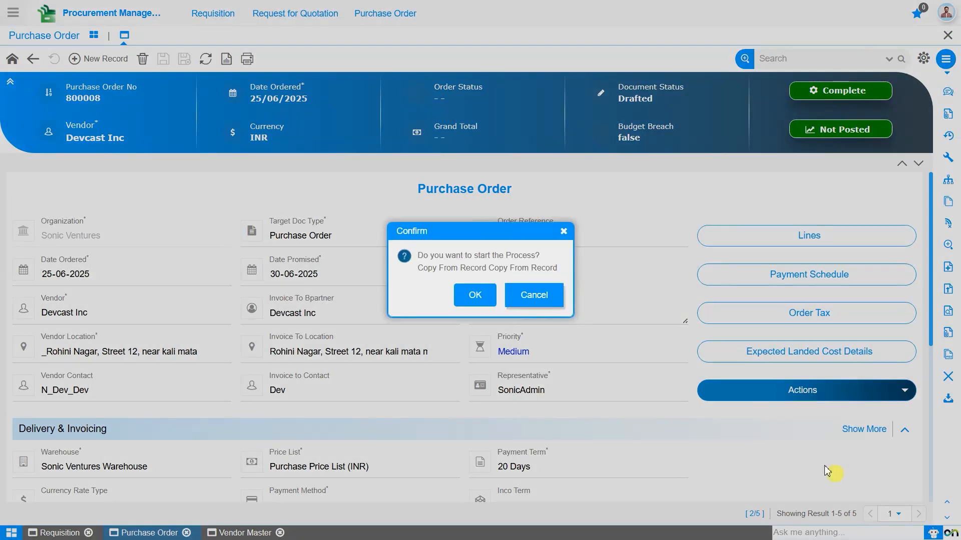
pyautogui.click(475, 299)
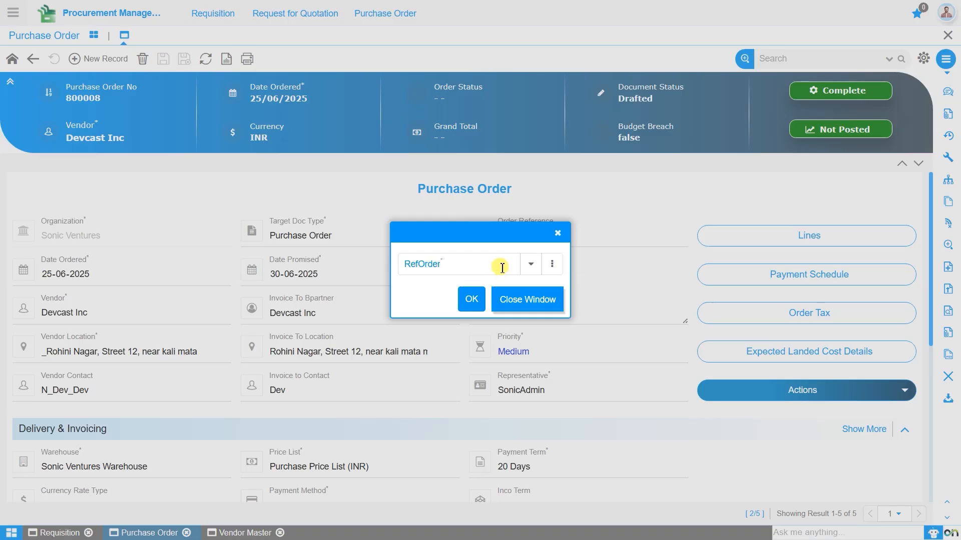
pyautogui.click(502, 268)
pyautogui.write('05')
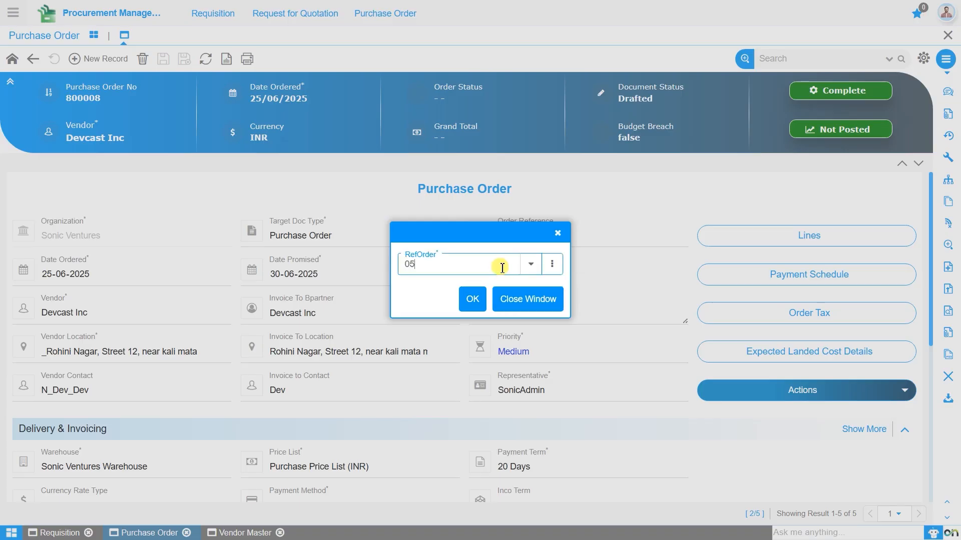
pyautogui.click(480, 300)
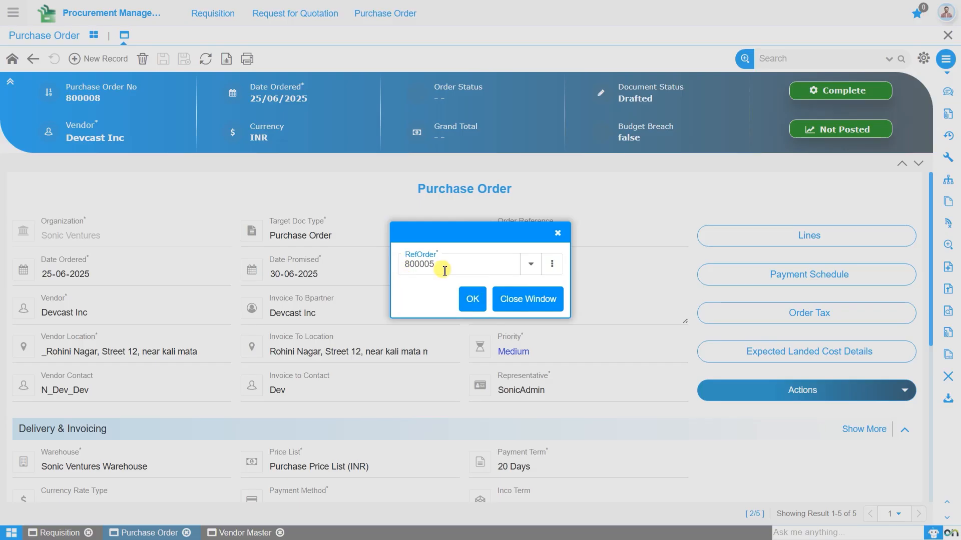
pyautogui.click(466, 300)
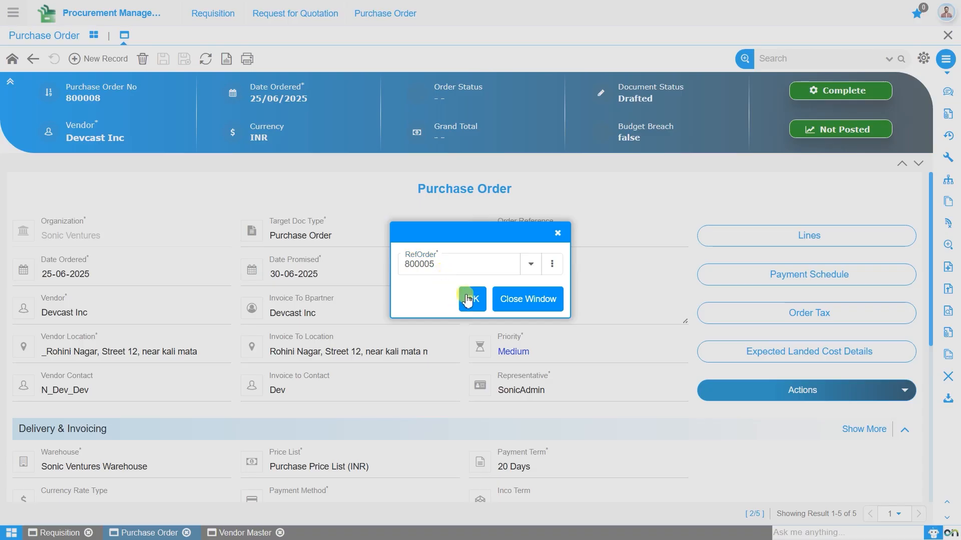
pyautogui.click(558, 234)
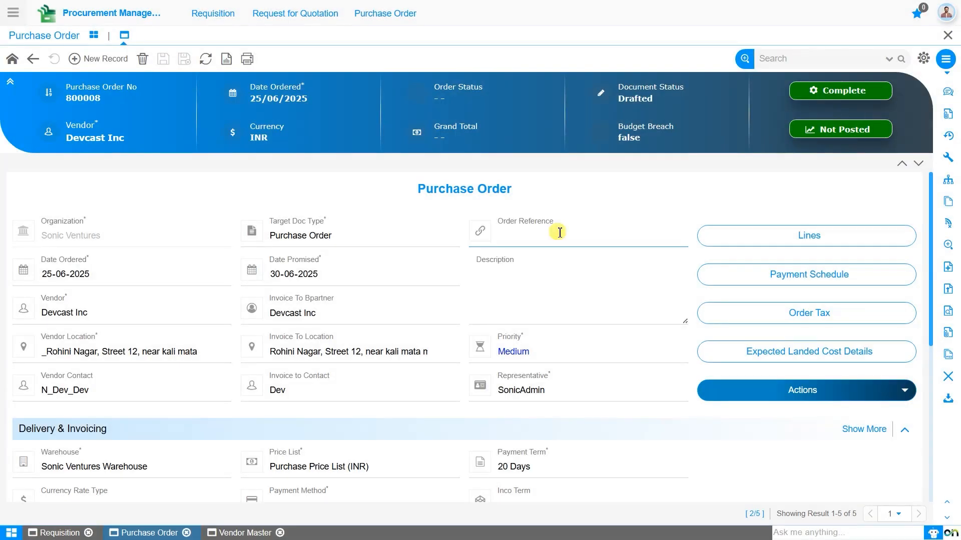
# Step: Start creating order lines from a requisition and choose the Medium-priority requisition dated 6/25/2025
pyautogui.click(867, 395)
pyautogui.click(849, 459)
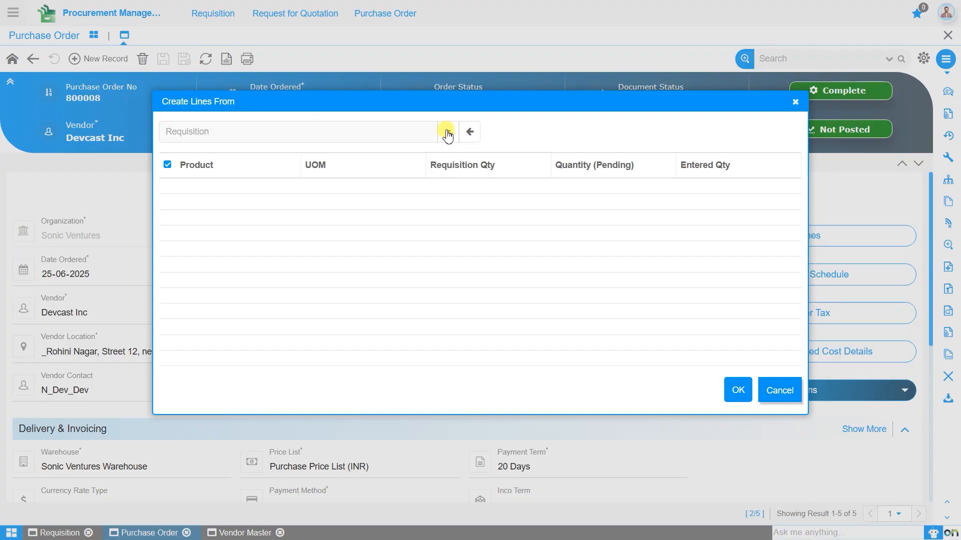
pyautogui.click(448, 134)
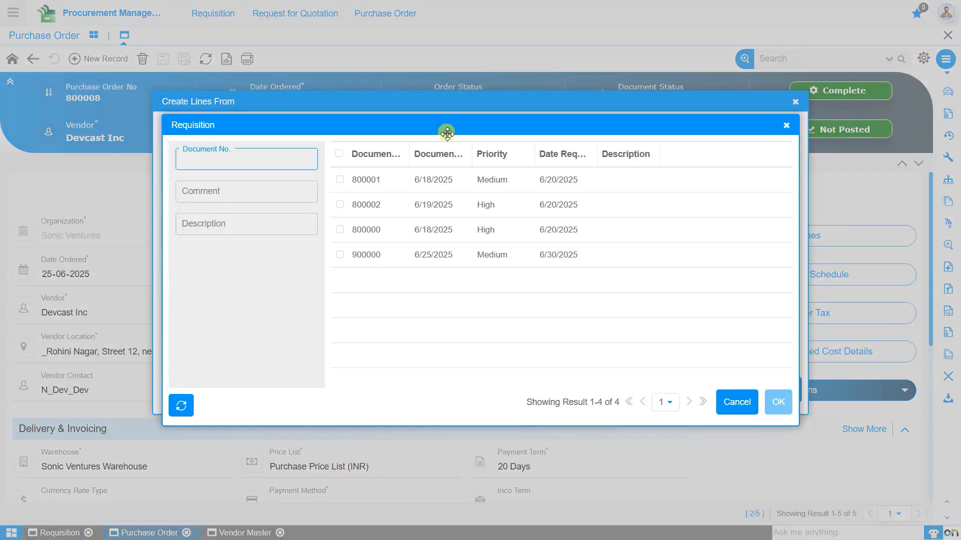
pyautogui.click(415, 260)
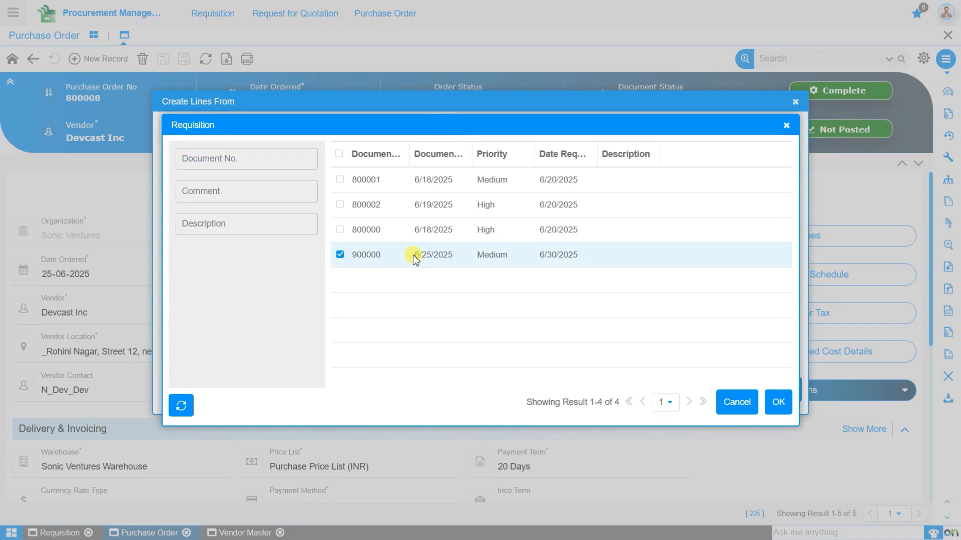
pyautogui.click(781, 404)
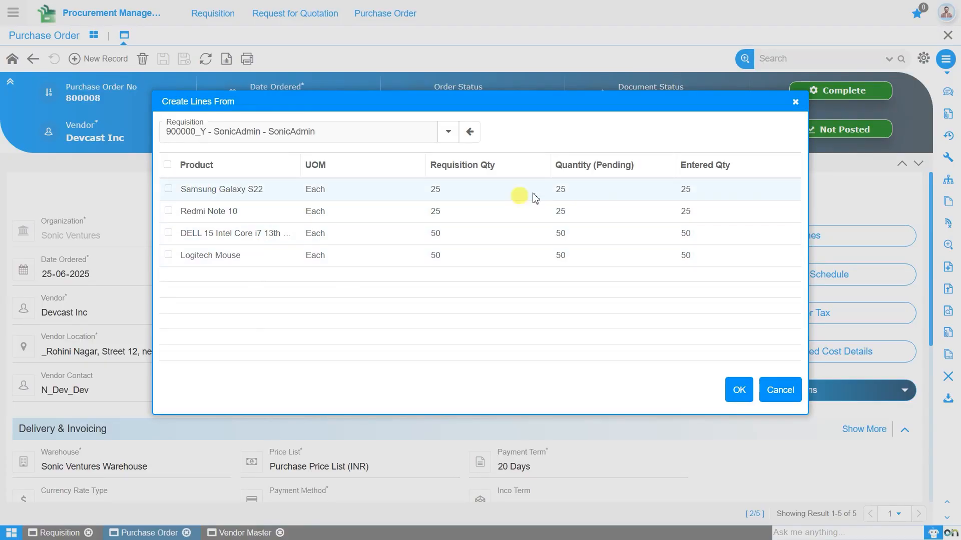
# Step: Select all four requisition products with their full pending quantities and insert them as purchase order lines
pyautogui.click(694, 190)
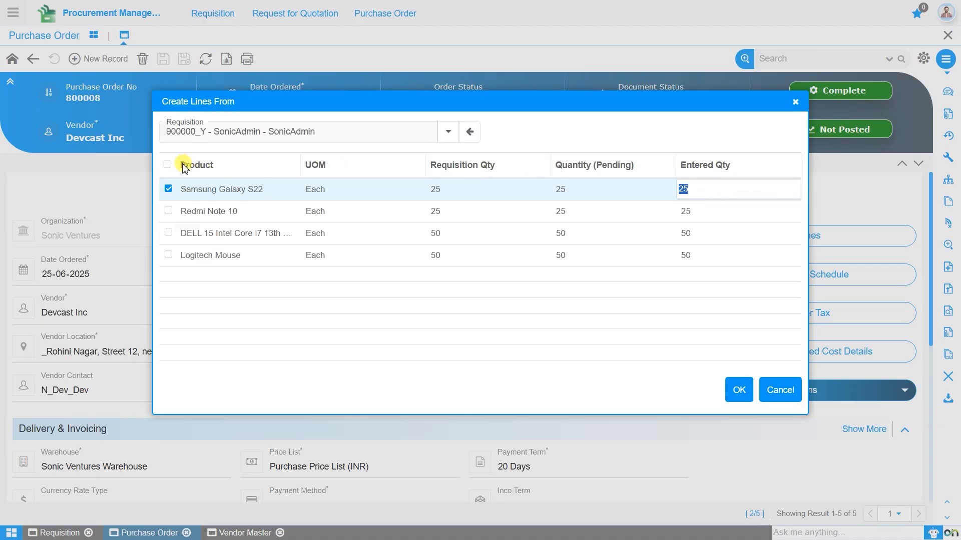
pyautogui.click(167, 166)
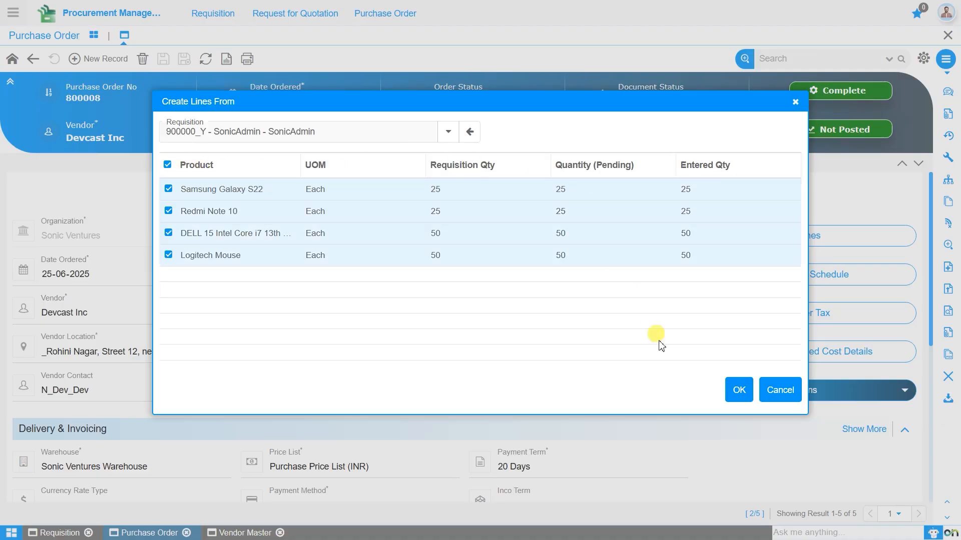
pyautogui.click(740, 391)
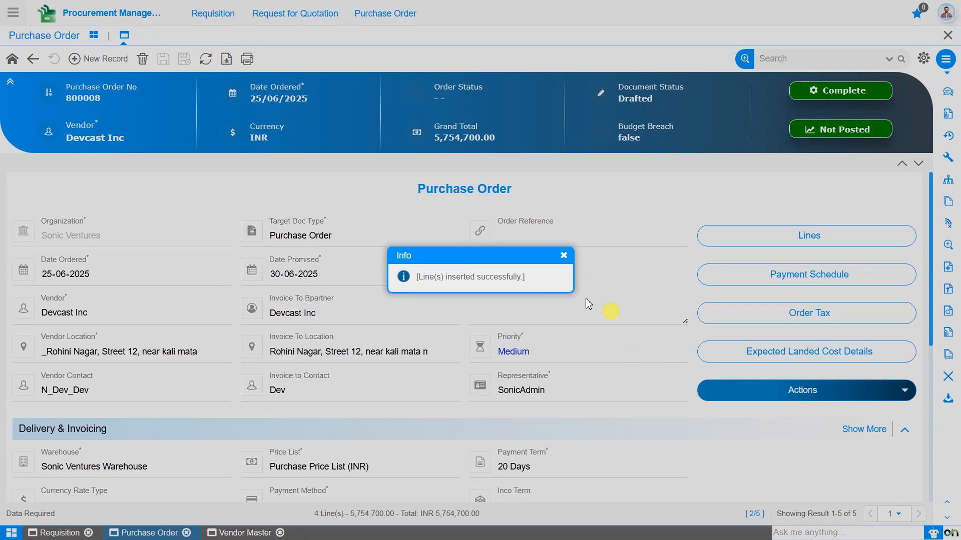
pyautogui.click(559, 259)
pyautogui.click(564, 256)
pyautogui.scroll(-5, 563, 258)
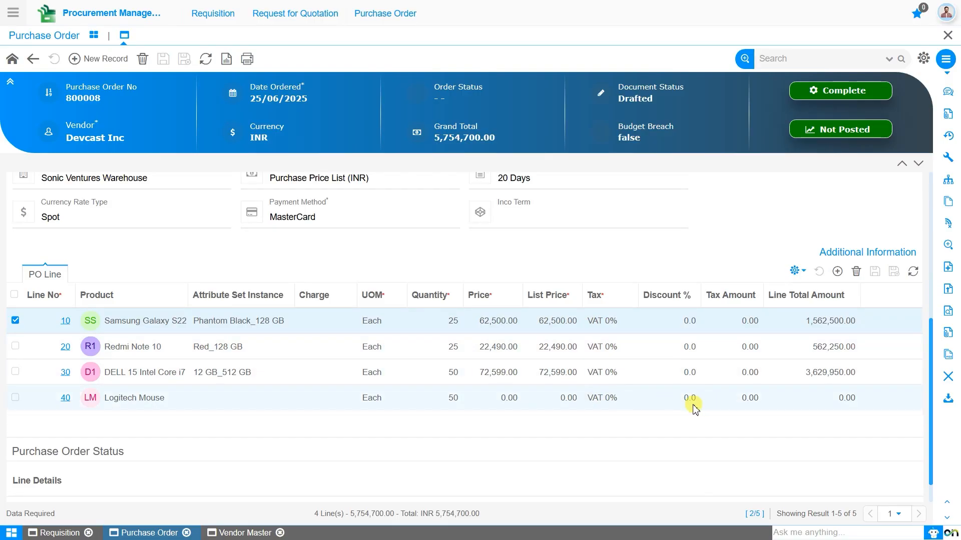
pyautogui.click(498, 399)
pyautogui.click(498, 398)
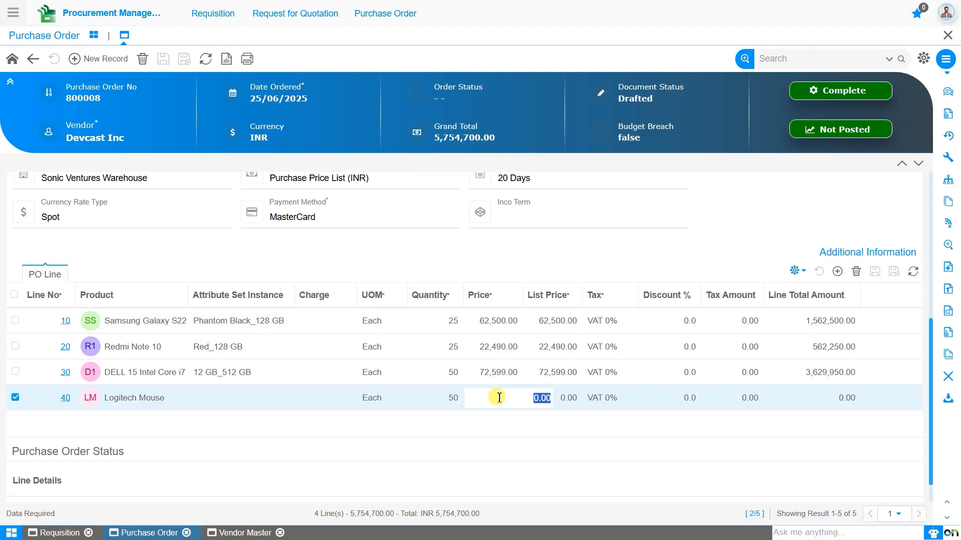
# Step: Open line 40, Logitech Mouse, from the order's lines and set its price to 1500
pyautogui.scroll(6, 526, 393)
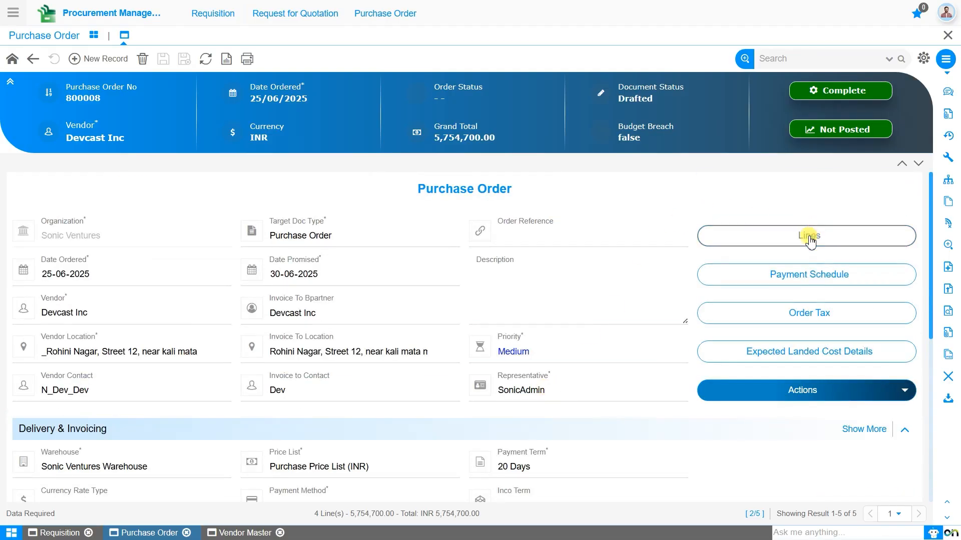
pyautogui.click(809, 236)
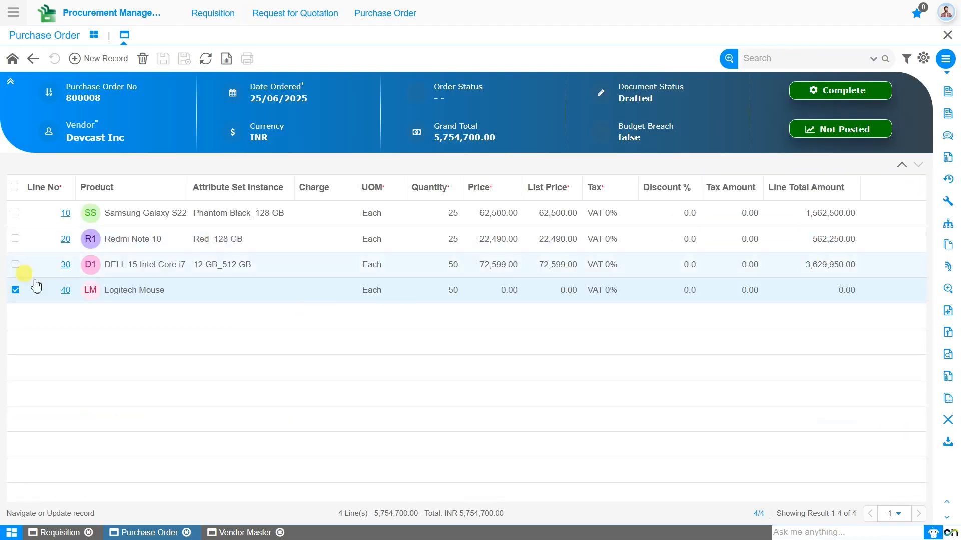
pyautogui.click(65, 291)
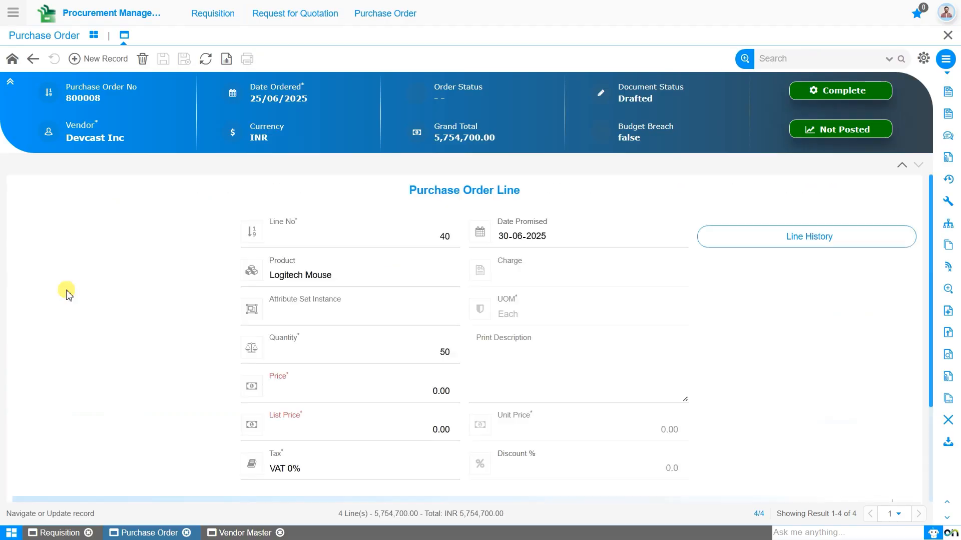
pyautogui.click(365, 394)
pyautogui.write('15')
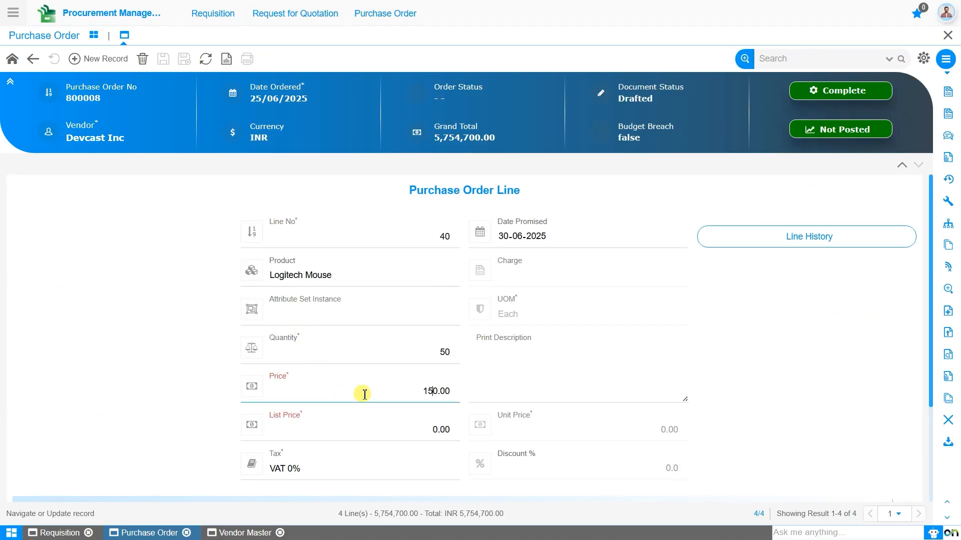
pyautogui.write('0')
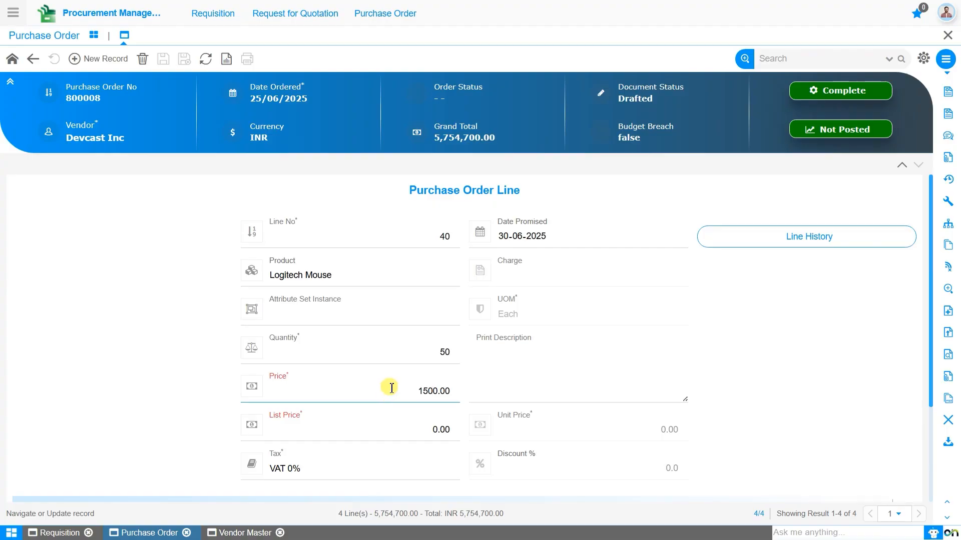
# Step: Copy the Logitech Mouse line's price of 1500 into its List Price, save the record, and return to the line list
pyautogui.moveTo(391, 388); pyautogui.dragTo(457, 392)
pyautogui.hotkey('ctrl', 'c')
pyautogui.click(423, 423)
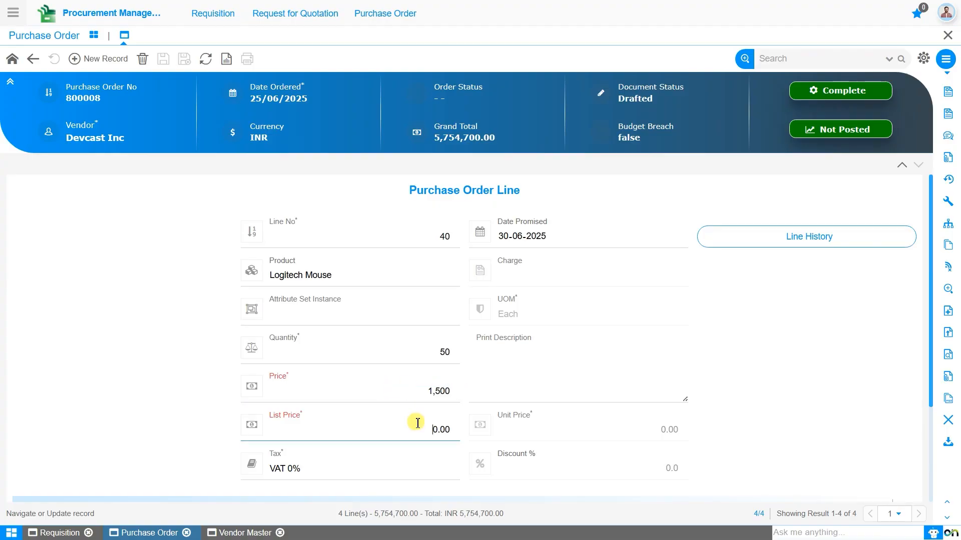
pyautogui.hotkey('ctrl', 'v')
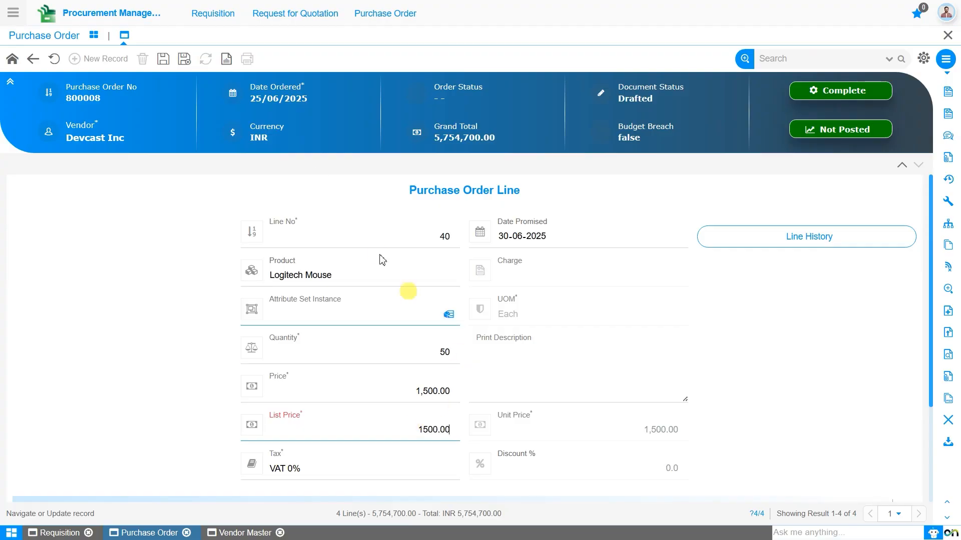
pyautogui.click(166, 60)
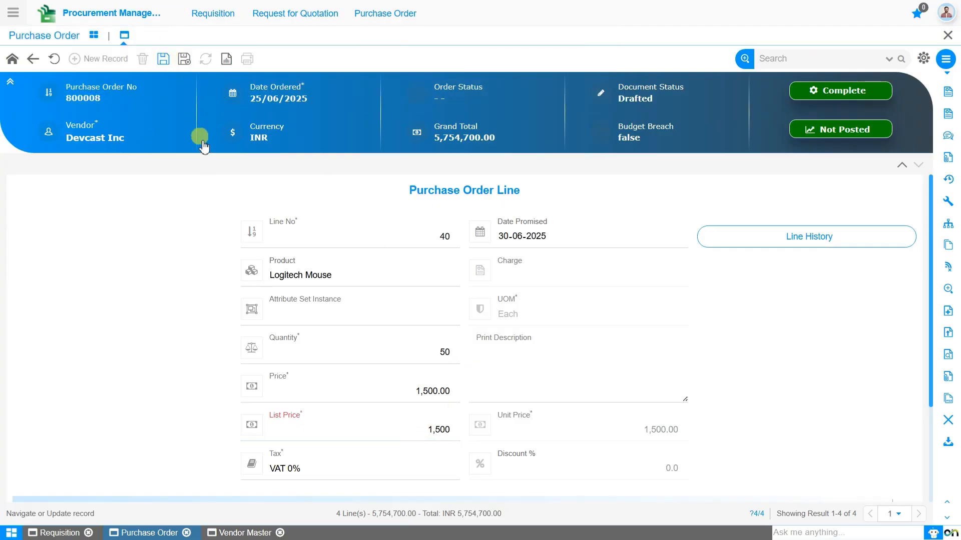
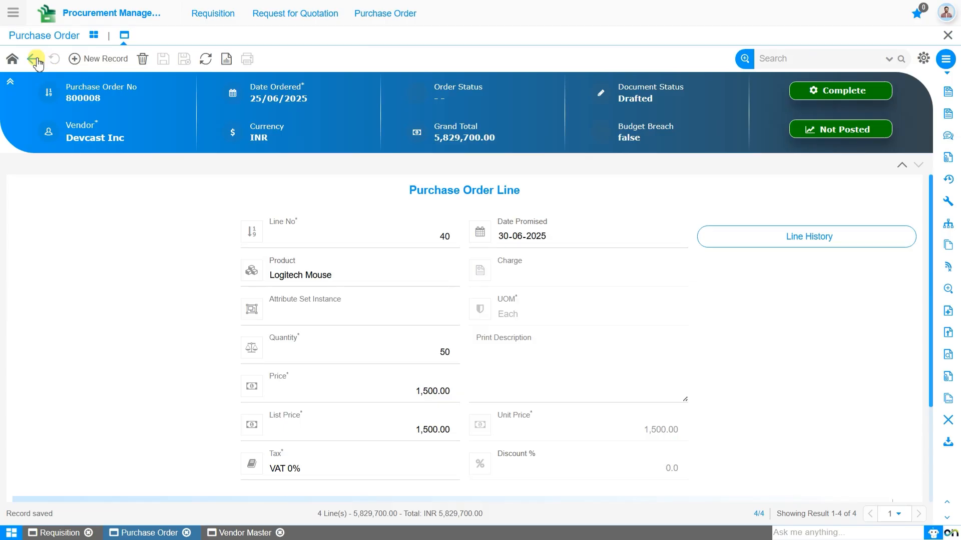
pyautogui.click(37, 60)
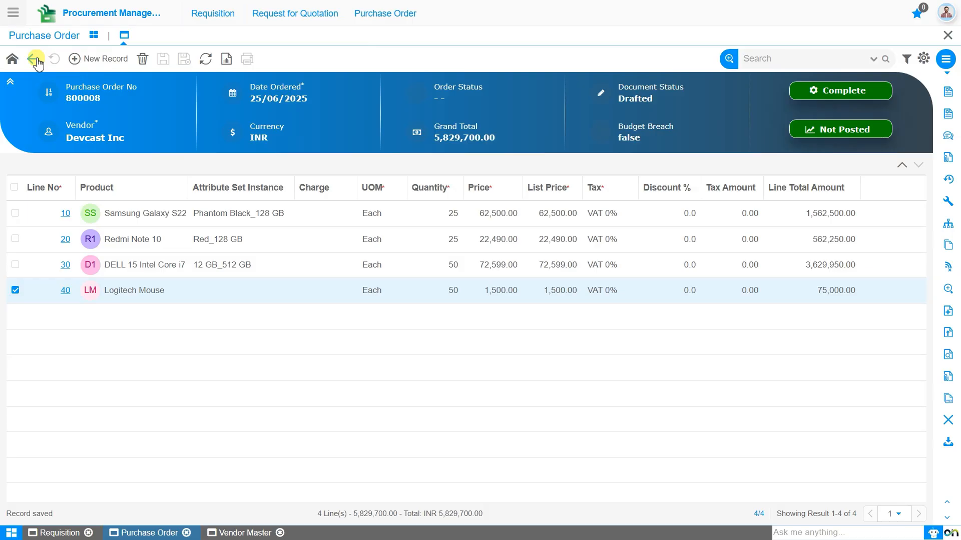
# Step: Set the tax of all four purchase order lines to VAT 10% and save the changes
pyautogui.click(609, 219)
pyautogui.click(609, 220)
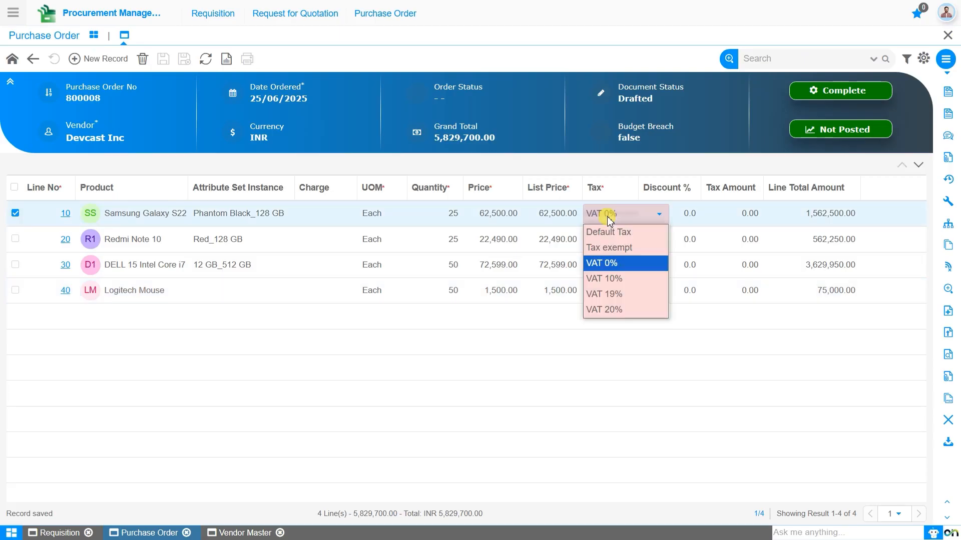
pyautogui.click(621, 279)
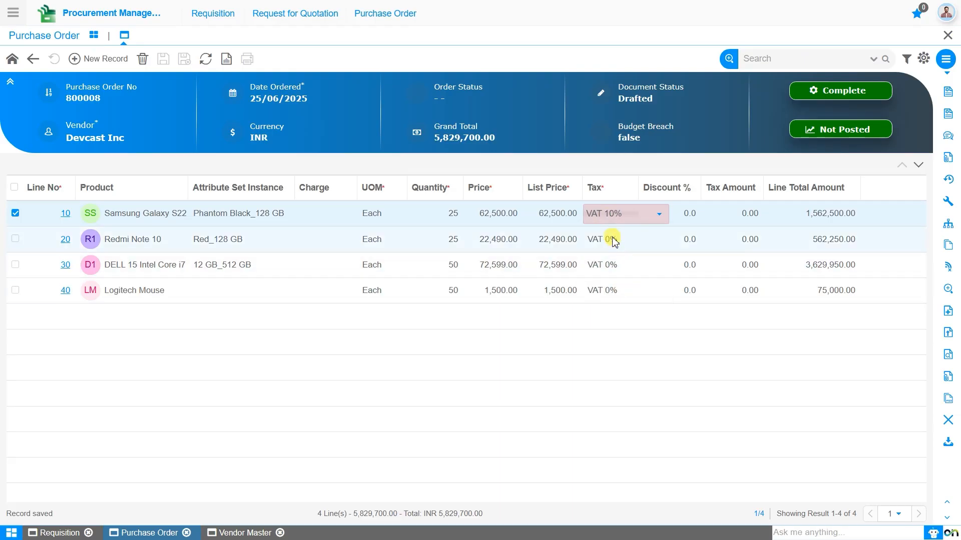
pyautogui.click(614, 240)
pyautogui.click(615, 240)
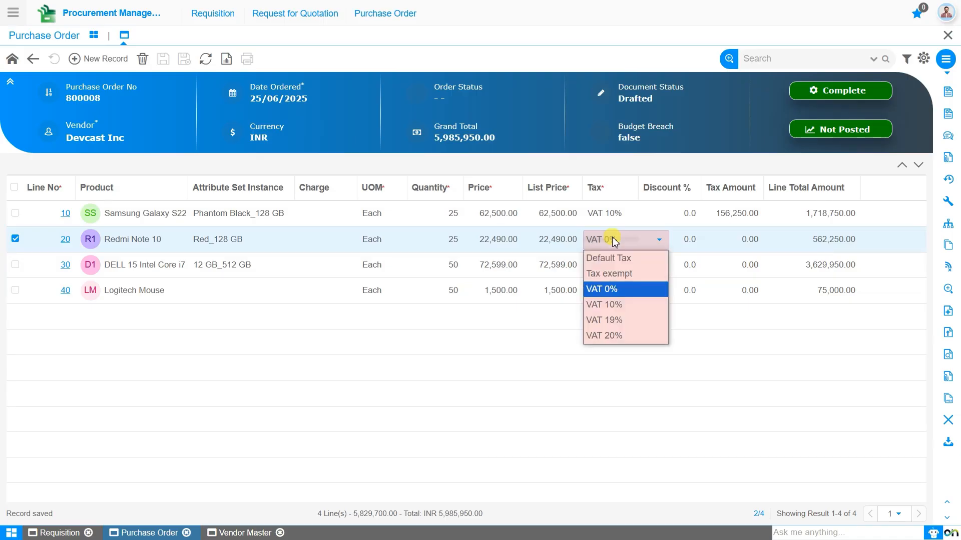
pyautogui.click(611, 303)
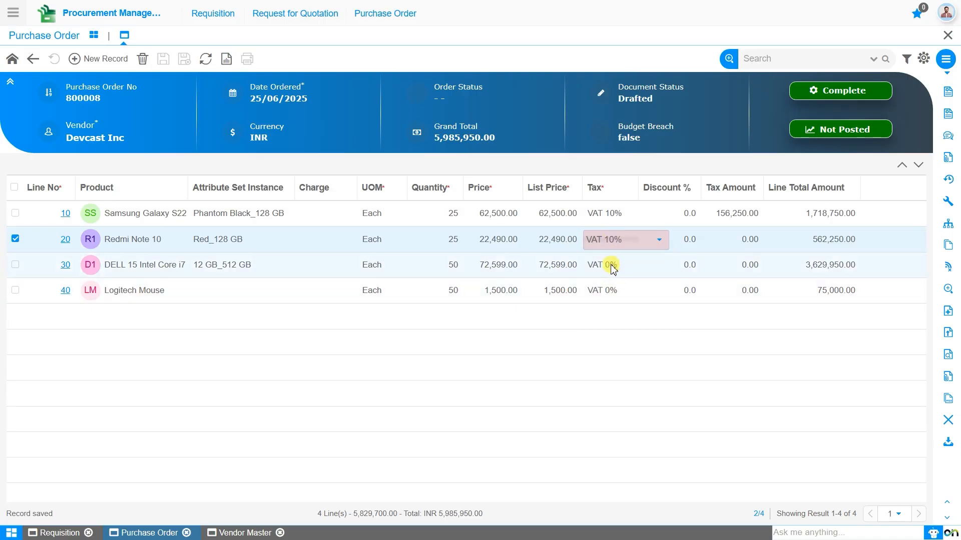
pyautogui.click(613, 266)
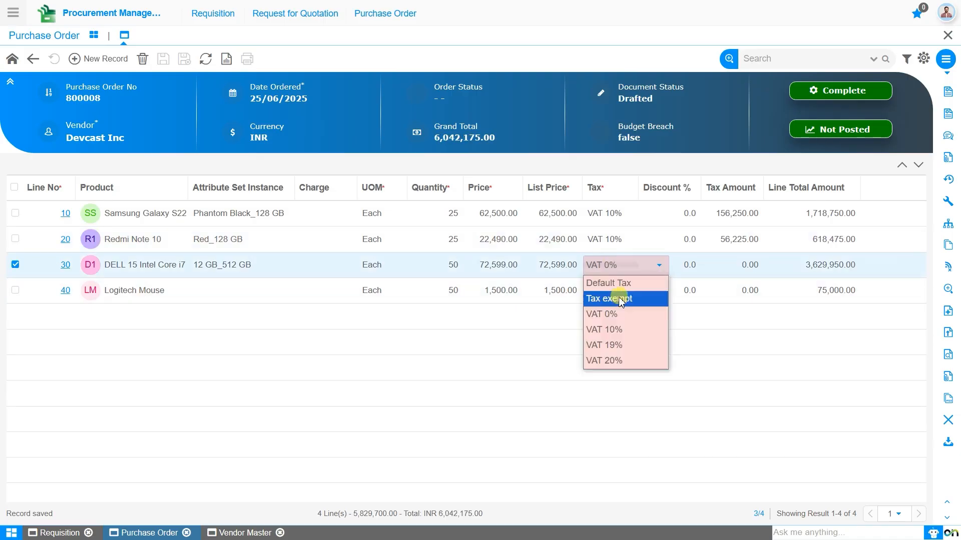
pyautogui.click(629, 328)
pyautogui.click(622, 296)
pyautogui.click(618, 296)
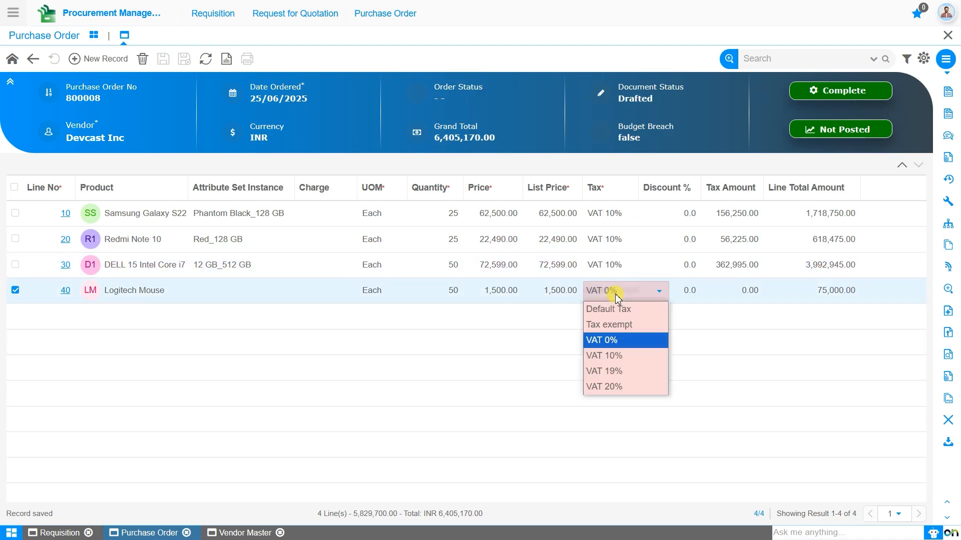
pyautogui.click(618, 355)
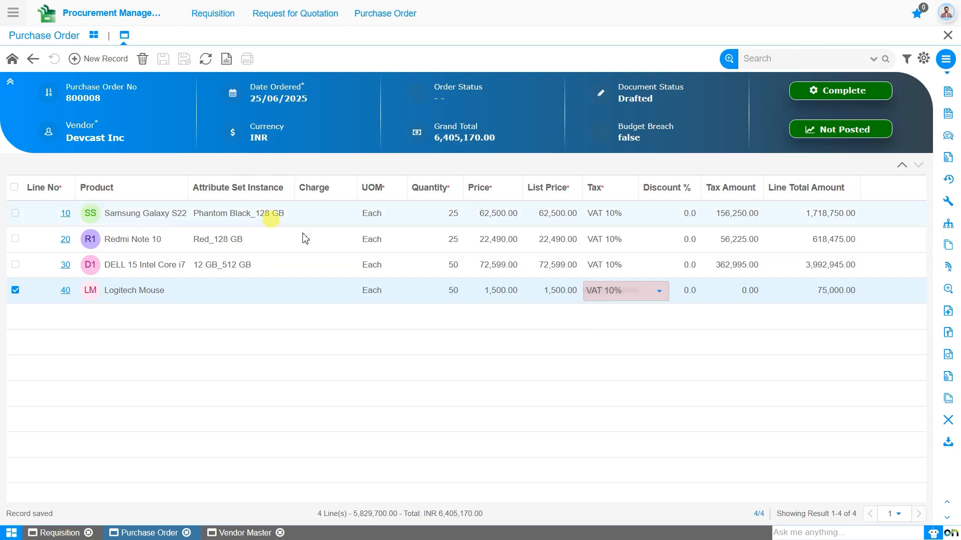
pyautogui.click(163, 59)
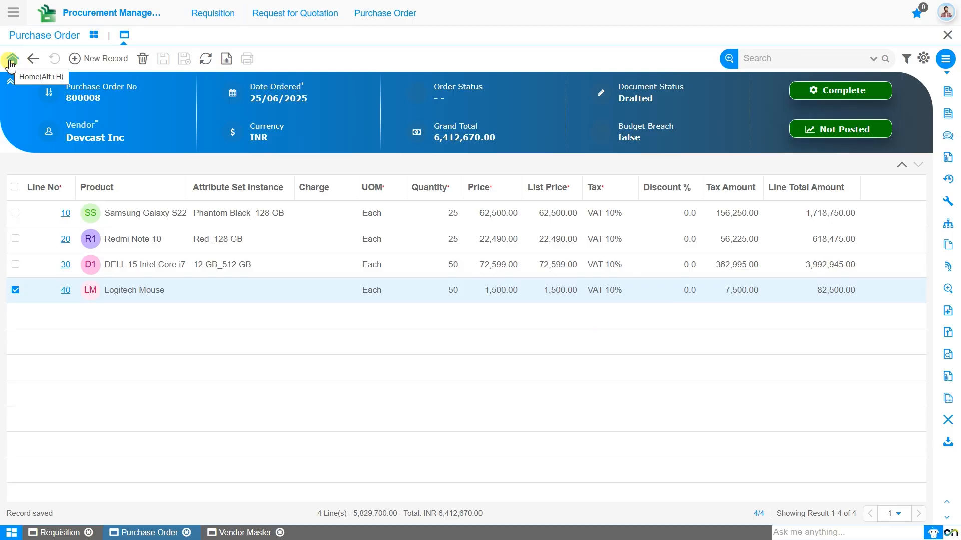
# Step: Return to the purchase order header and process the order with the Complete document action
pyautogui.click(11, 60)
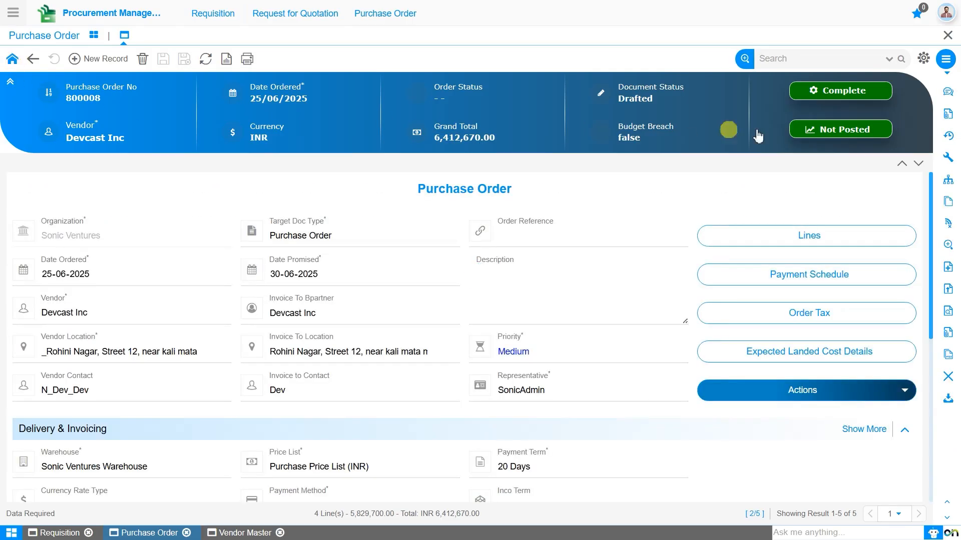
pyautogui.click(840, 91)
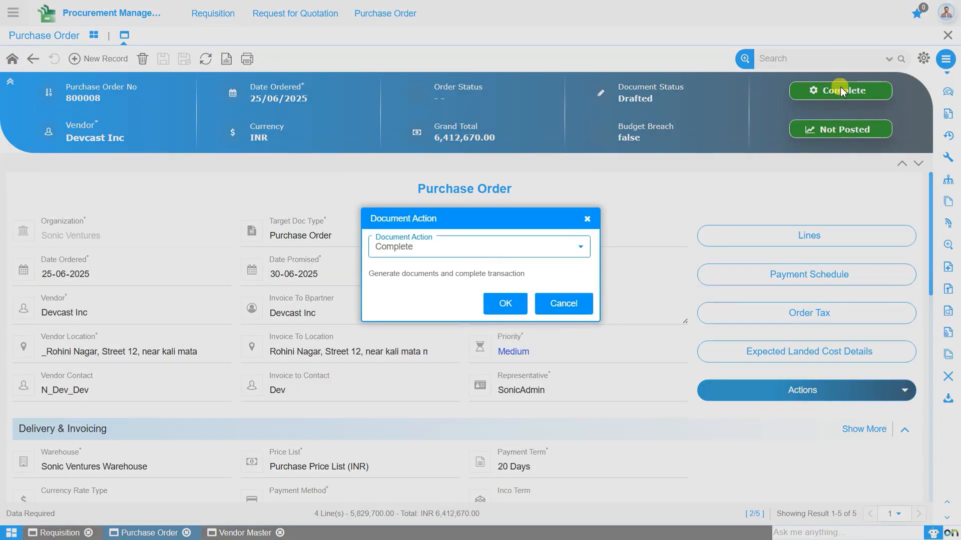
pyautogui.click(506, 305)
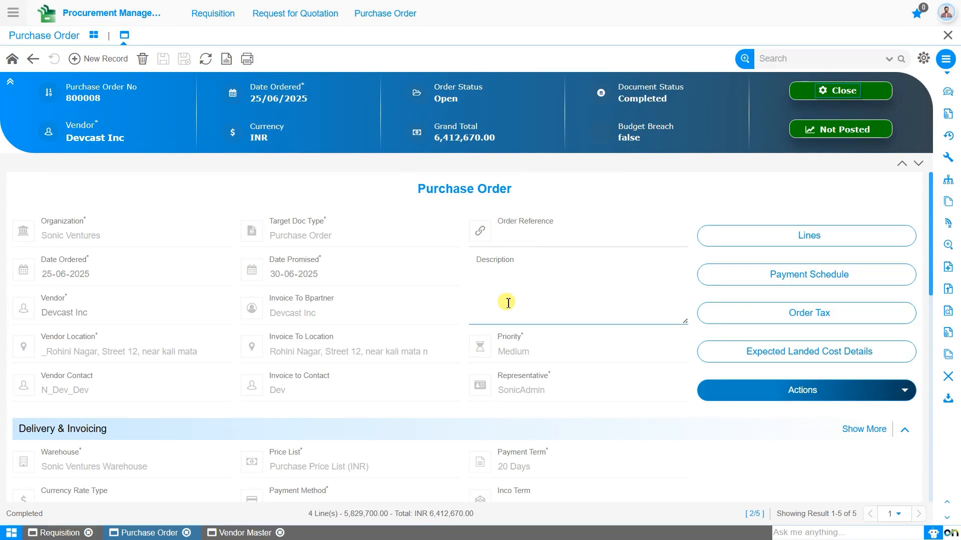
# Step: Review the completed order's line details and order summary, and inspect its Order Tax record before returning to the header
pyautogui.scroll(-10, 507, 303)
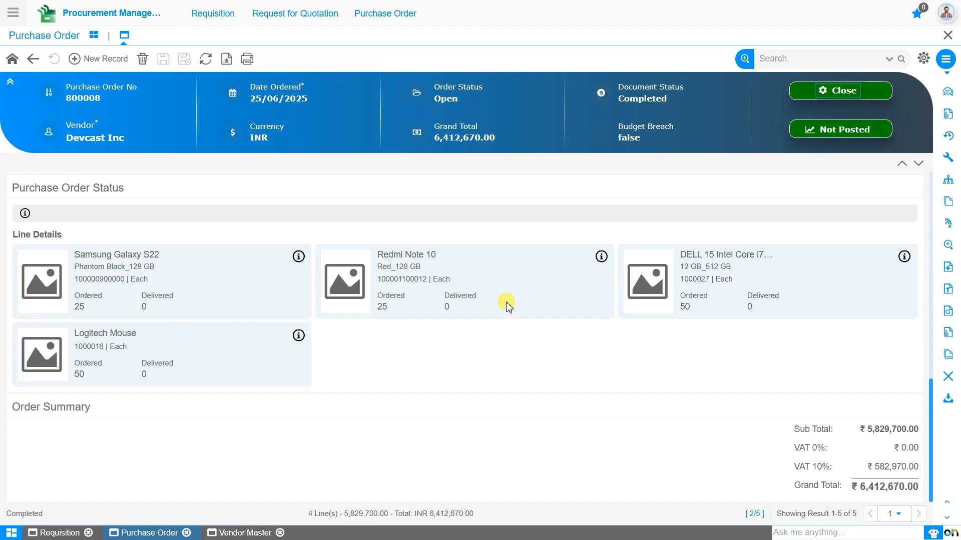
pyautogui.scroll(10, 506, 305)
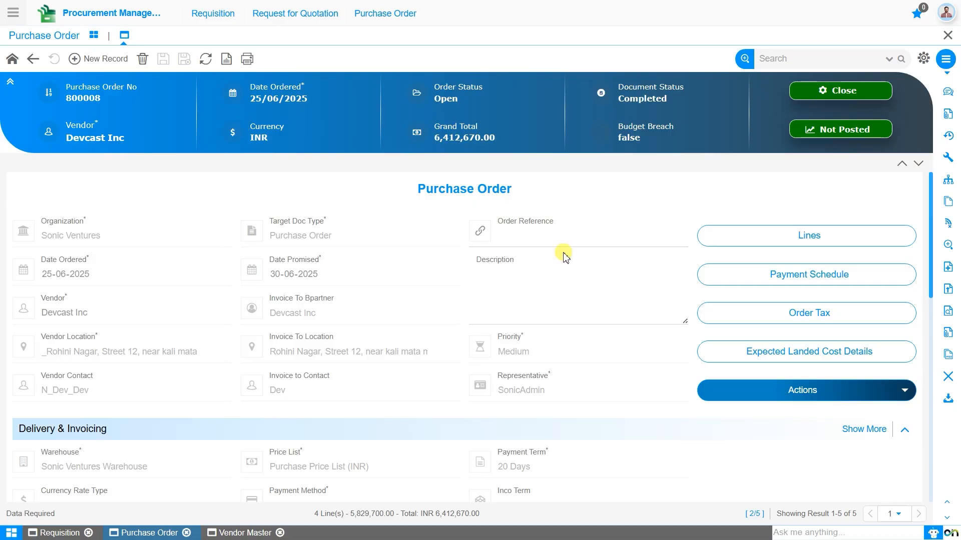
pyautogui.click(770, 321)
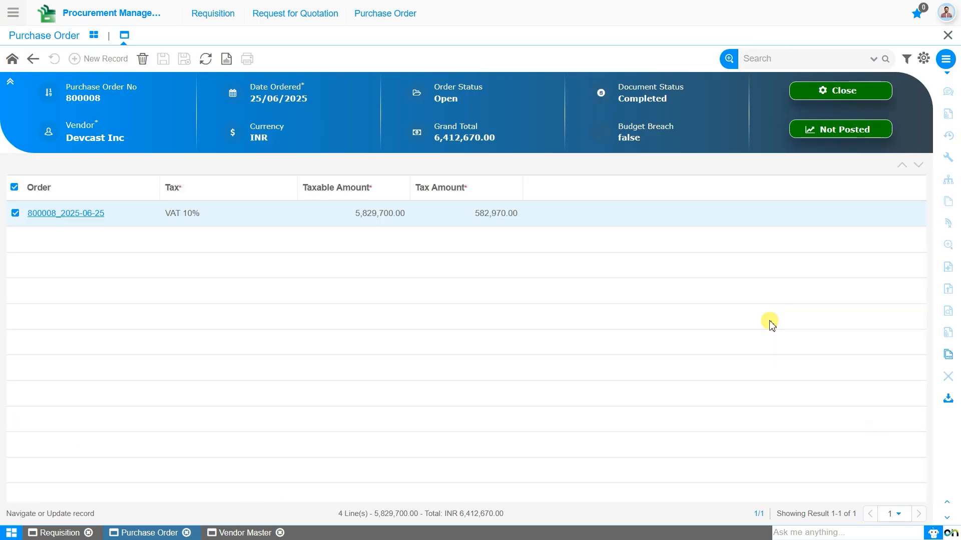
pyautogui.click(73, 214)
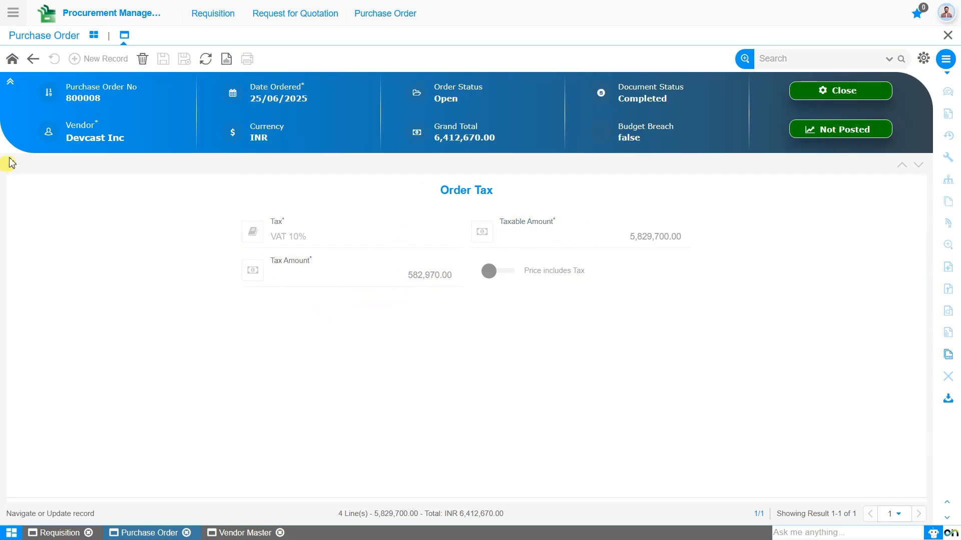
pyautogui.click(11, 59)
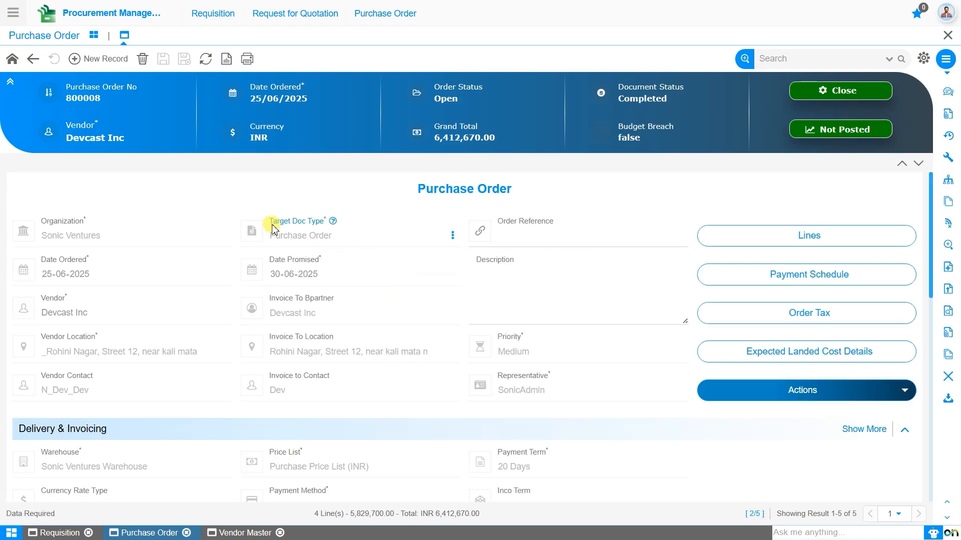
# Step: Print the purchase order as a PDF, read through both pages, and close the document
pyautogui.click(246, 61)
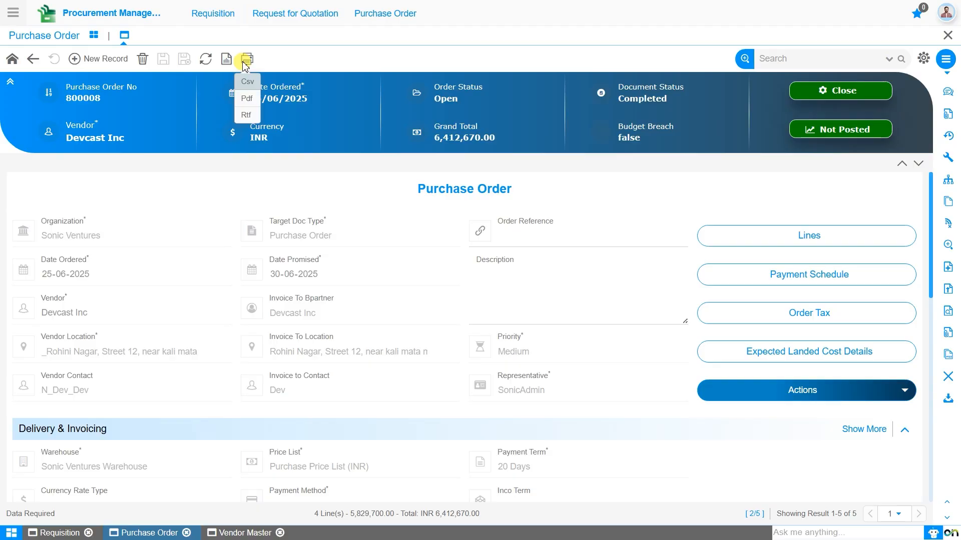
pyautogui.click(245, 97)
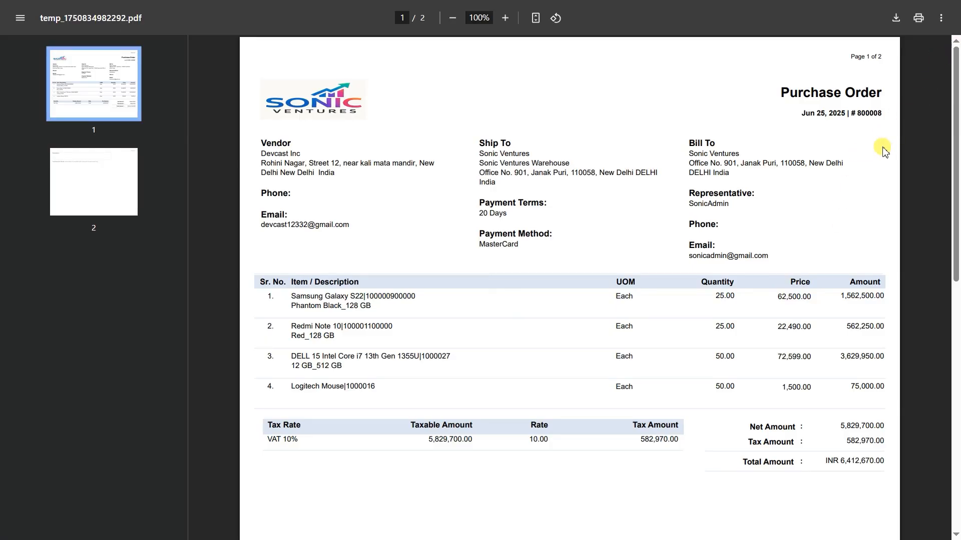
pyautogui.scroll(-8, 761, 242)
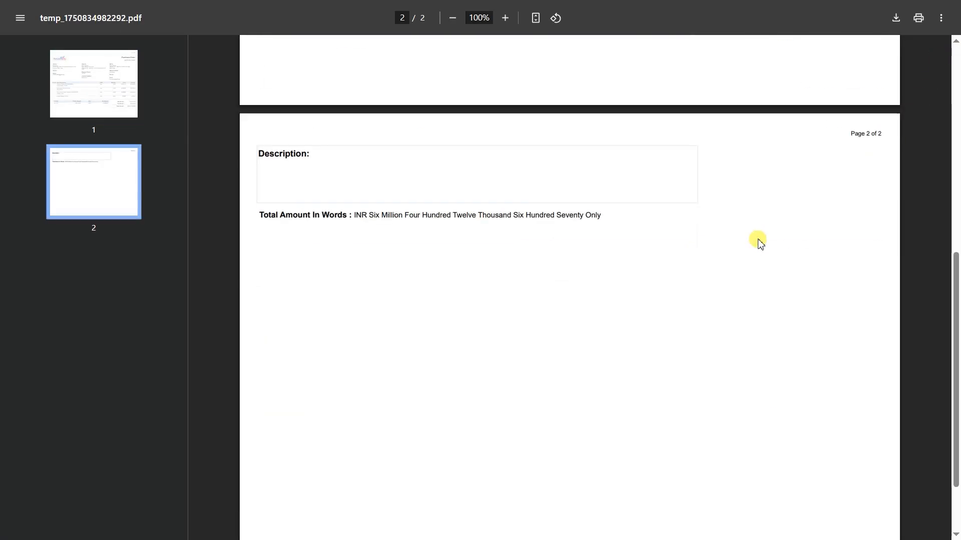
pyautogui.scroll(2, 761, 242)
pyautogui.scroll(5, 761, 242)
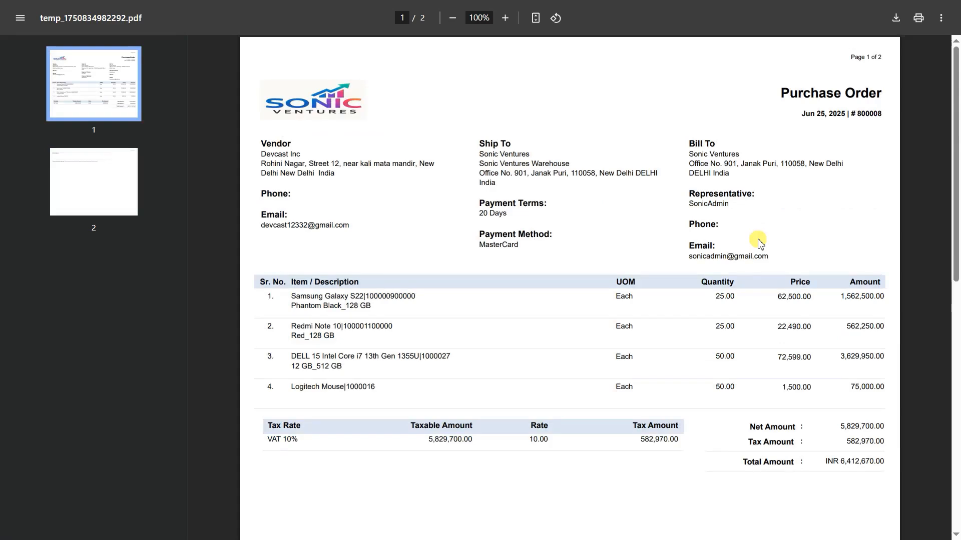
pyautogui.hotkey('ctrl', 'w')
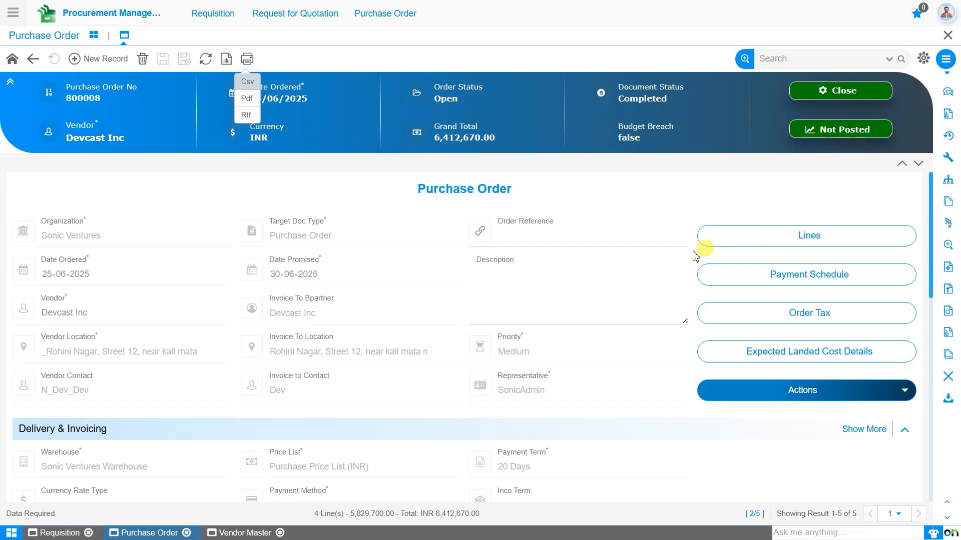
pyautogui.click(643, 285)
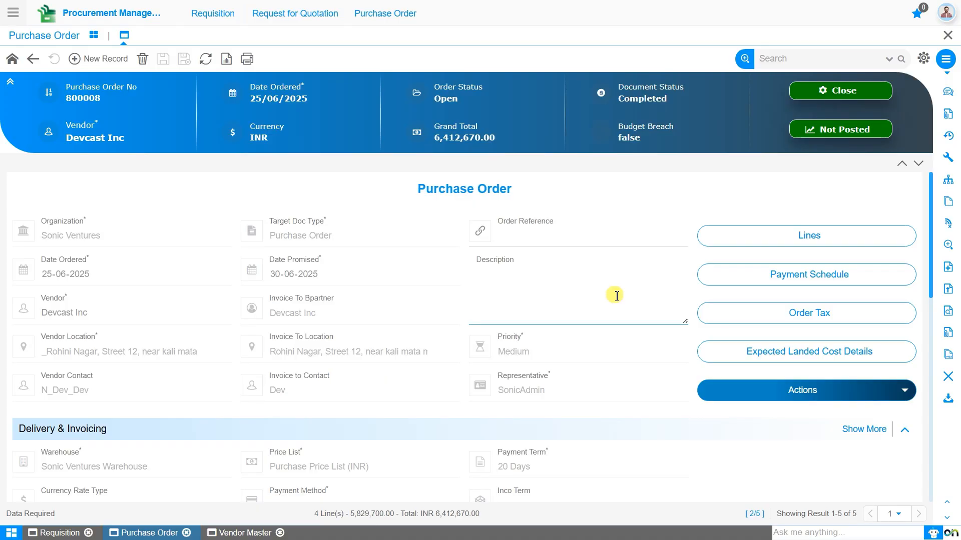
# Step: Switch to the Material Management module and open the Goods Receipt Note window from its storage operations
pyautogui.click(12, 16)
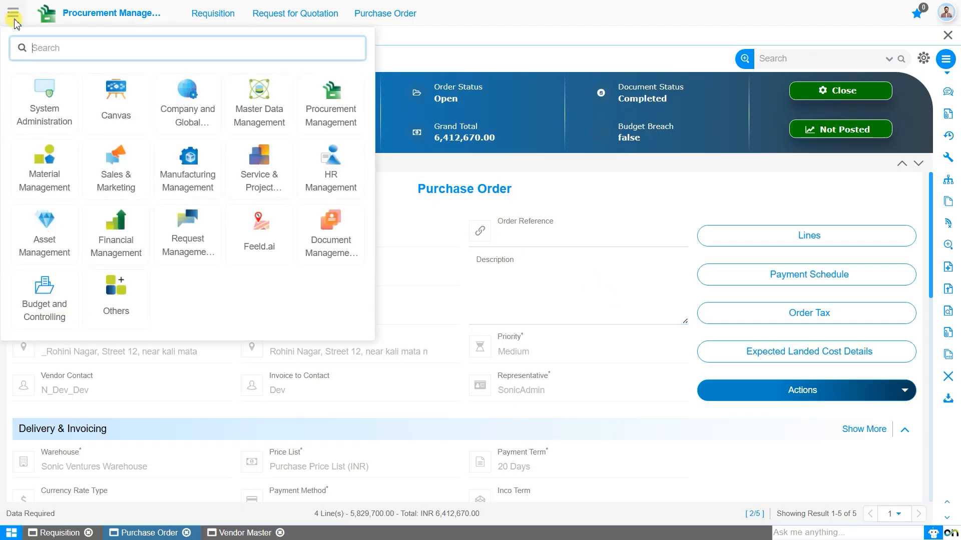
pyautogui.write('goods')
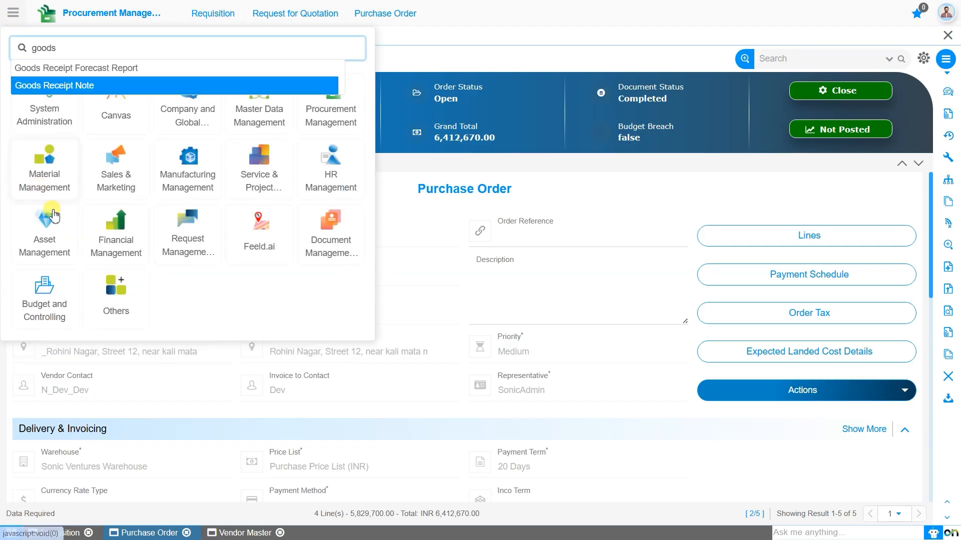
pyautogui.click(46, 170)
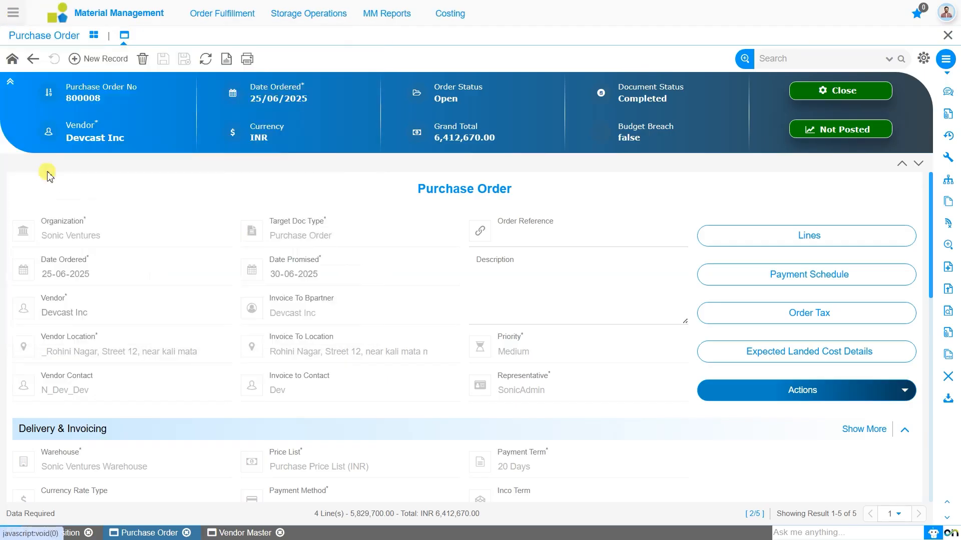
pyautogui.moveTo(296, 25)
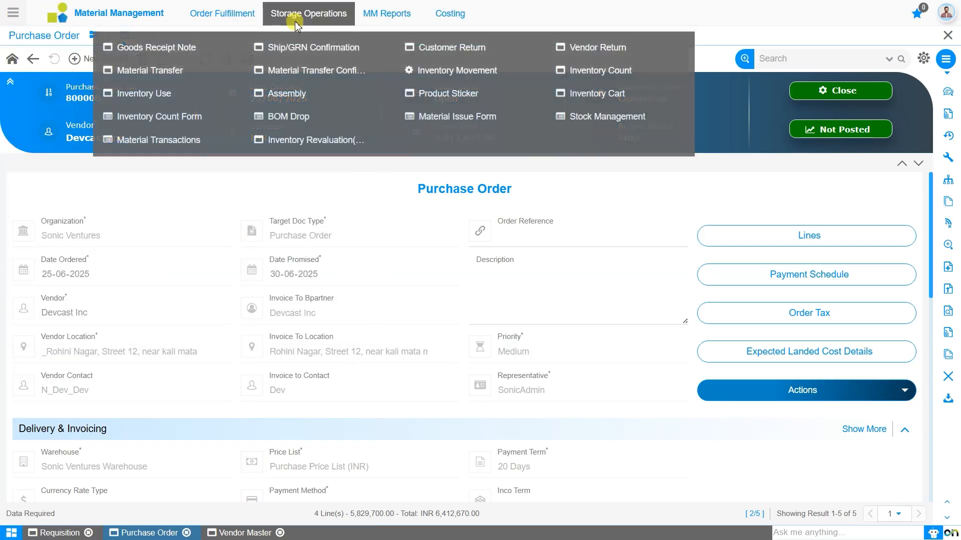
pyautogui.click(178, 50)
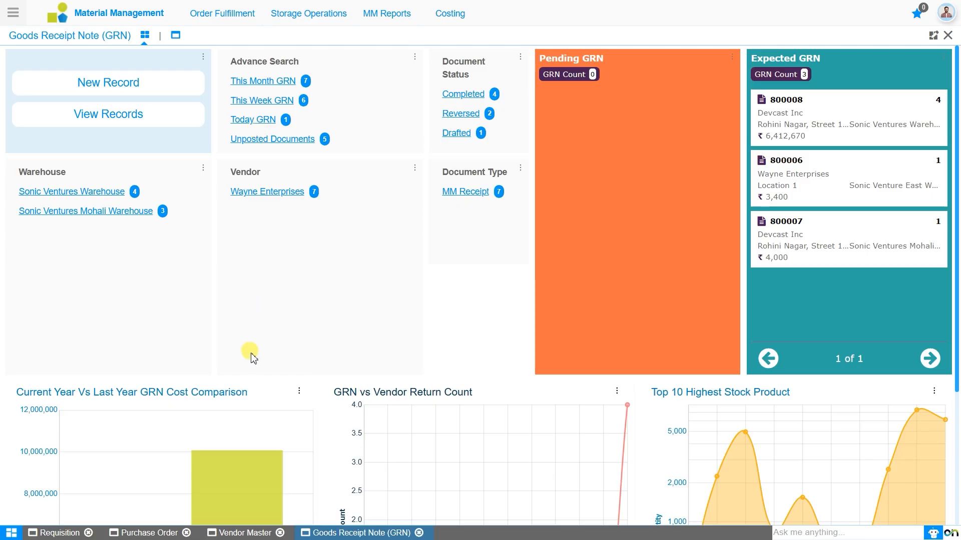
# Step: Look over the goods receipt dashboard and open the product lines of the four-line Devcast Inc order under Expected GRN
pyautogui.scroll(-4, 244, 414)
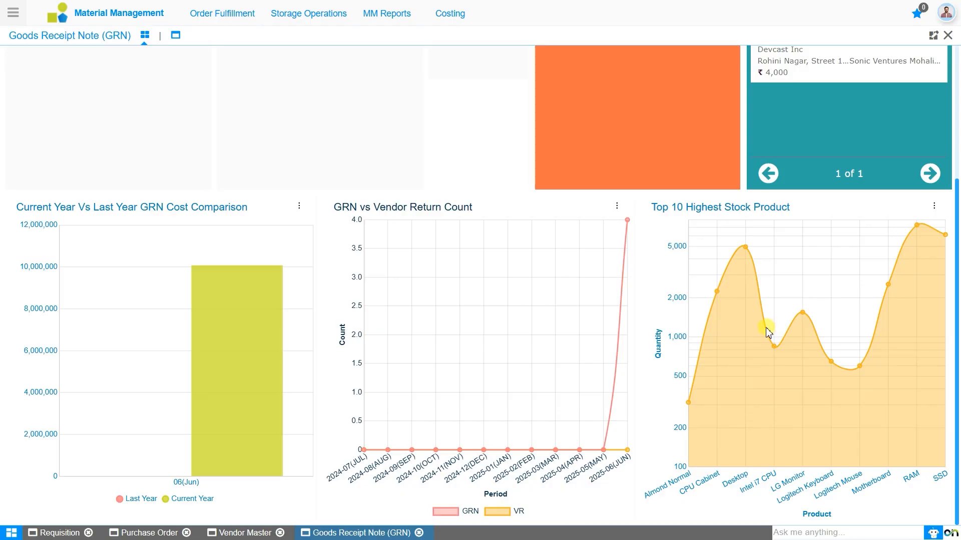
pyautogui.scroll(4, 768, 332)
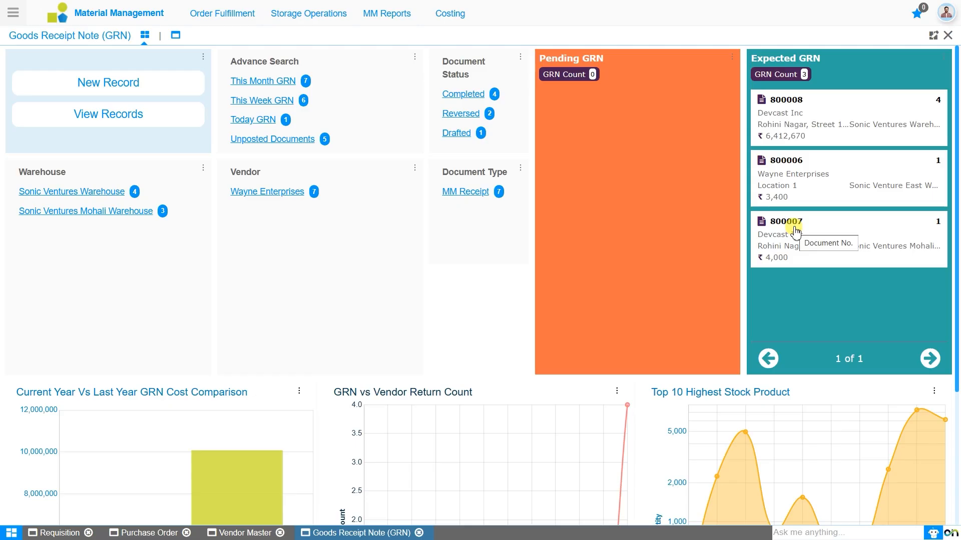
pyautogui.click(786, 101)
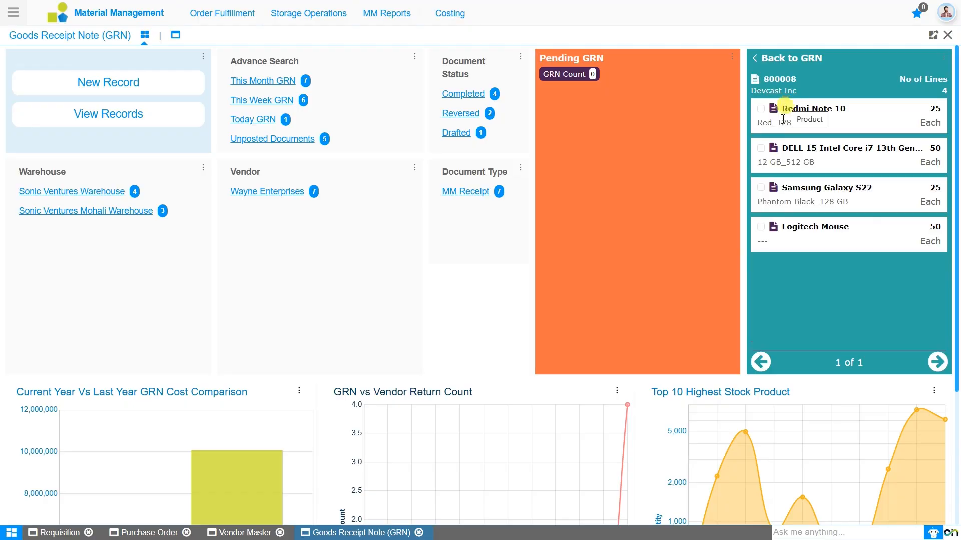
pyautogui.click(762, 109)
pyautogui.click(761, 149)
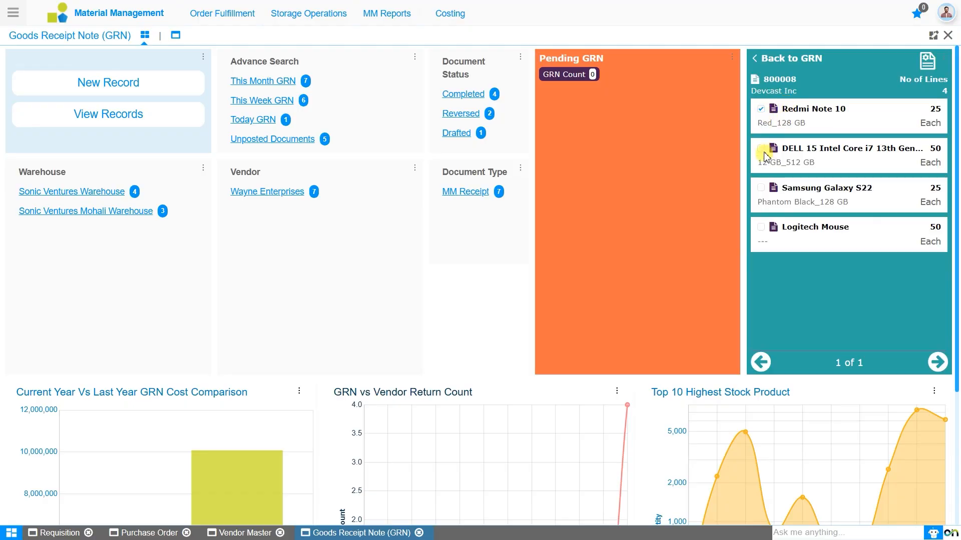
pyautogui.click(761, 188)
pyautogui.click(761, 228)
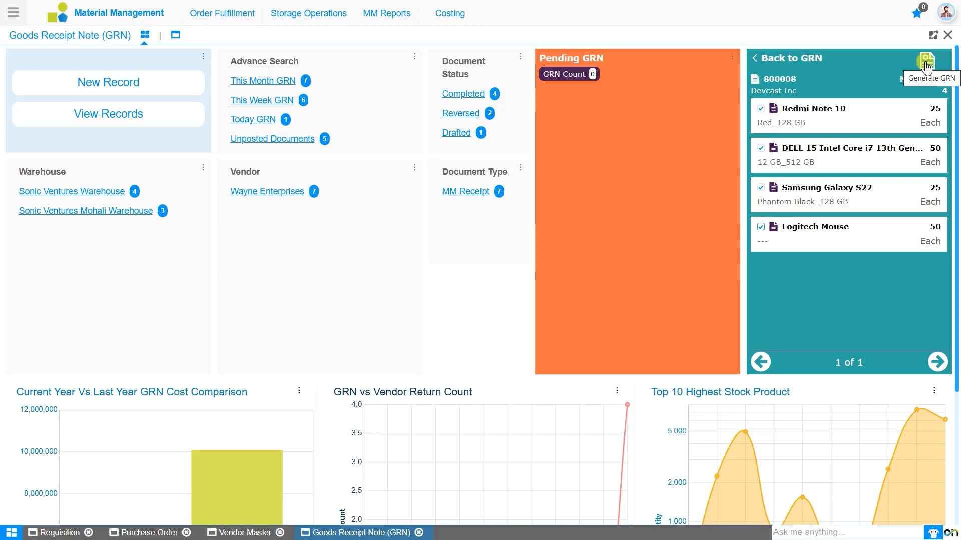
pyautogui.click(760, 65)
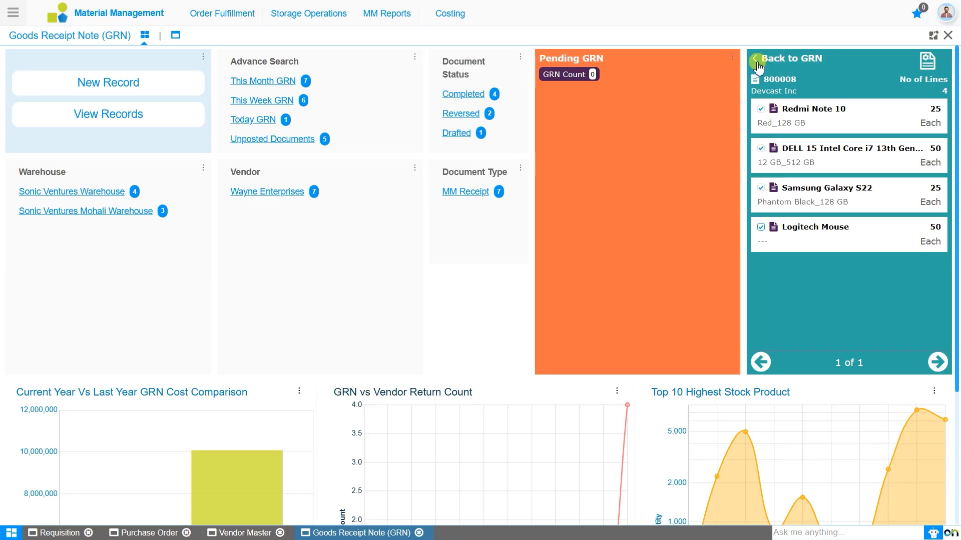
# Step: Create a new goods receipt note with document type MM Receipt and Devcast Inc as the vendor
pyautogui.click(151, 86)
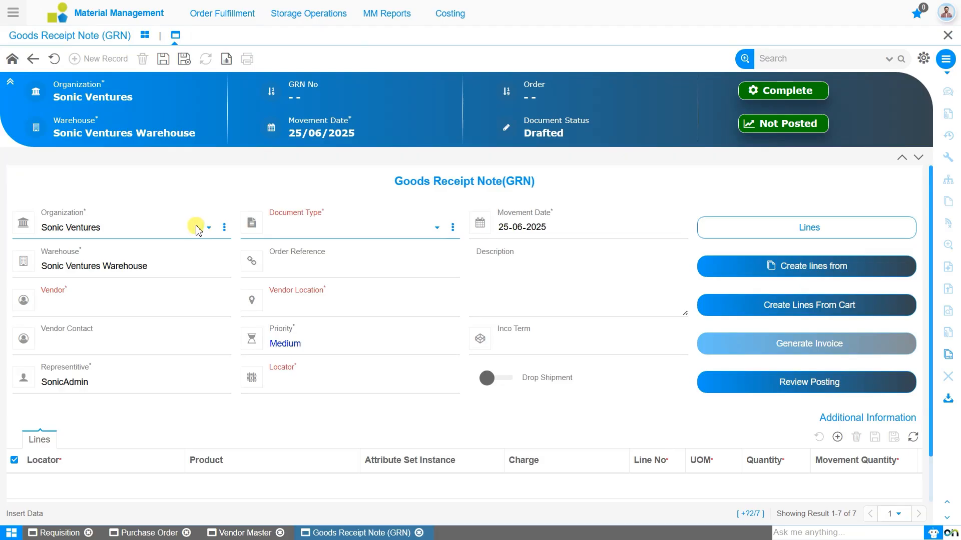
pyautogui.click(275, 236)
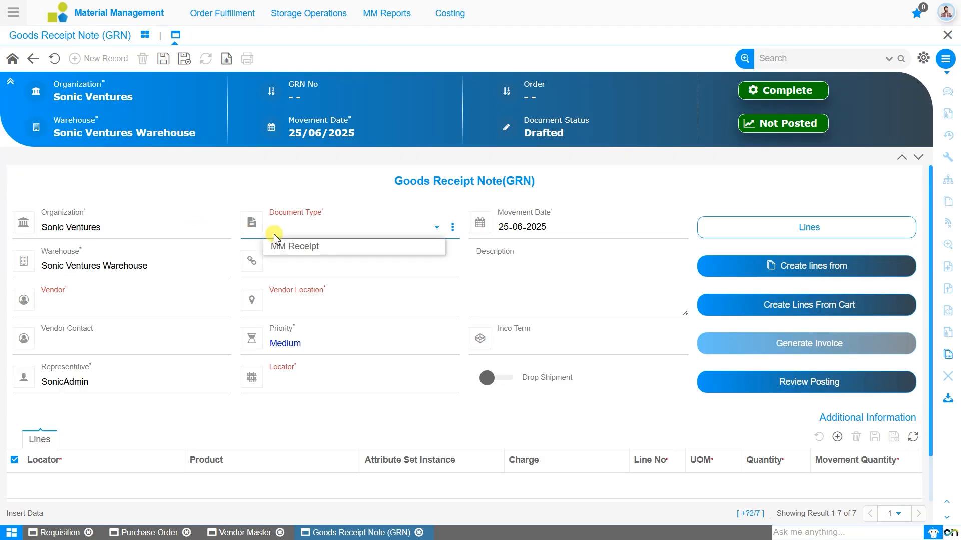
pyautogui.click(307, 256)
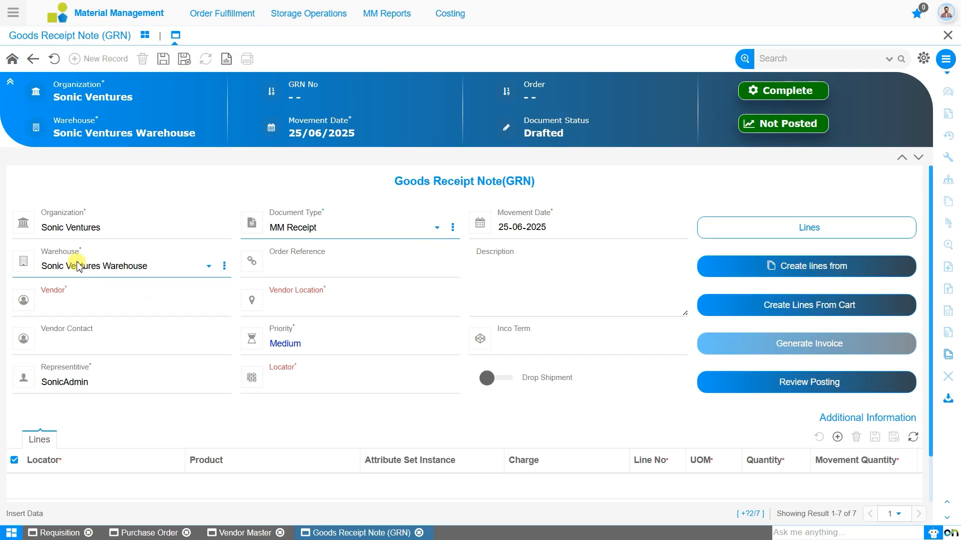
pyautogui.click(129, 311)
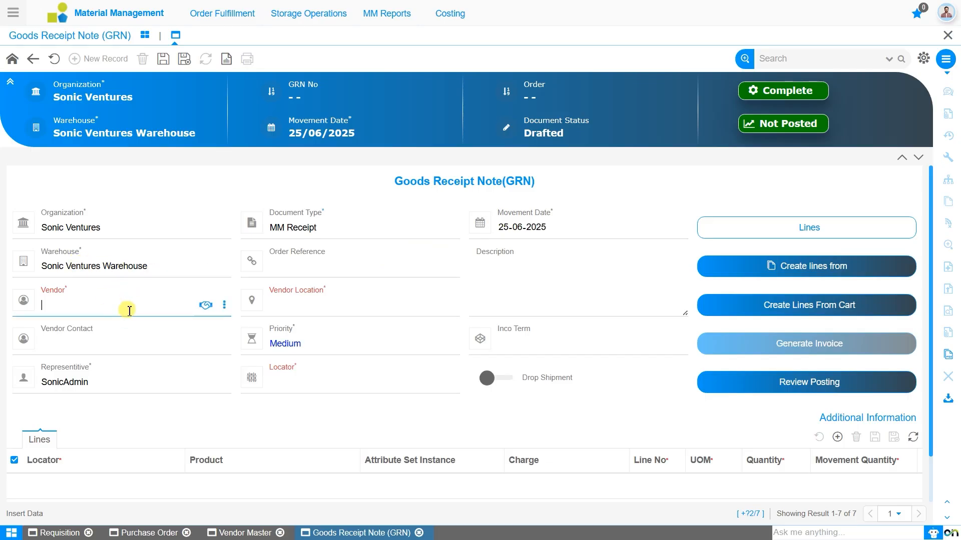
pyautogui.write('dev')
pyautogui.press('Down')
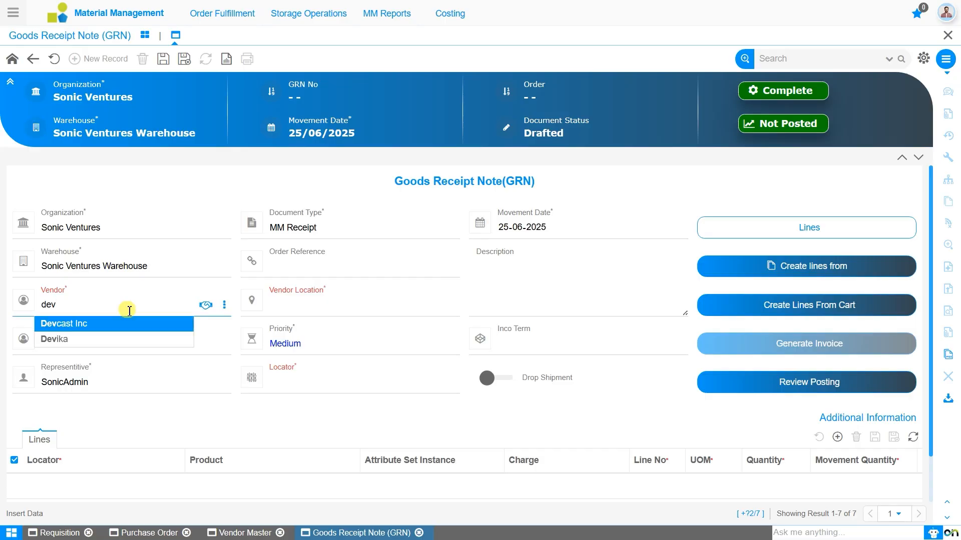
pyautogui.press('Return')
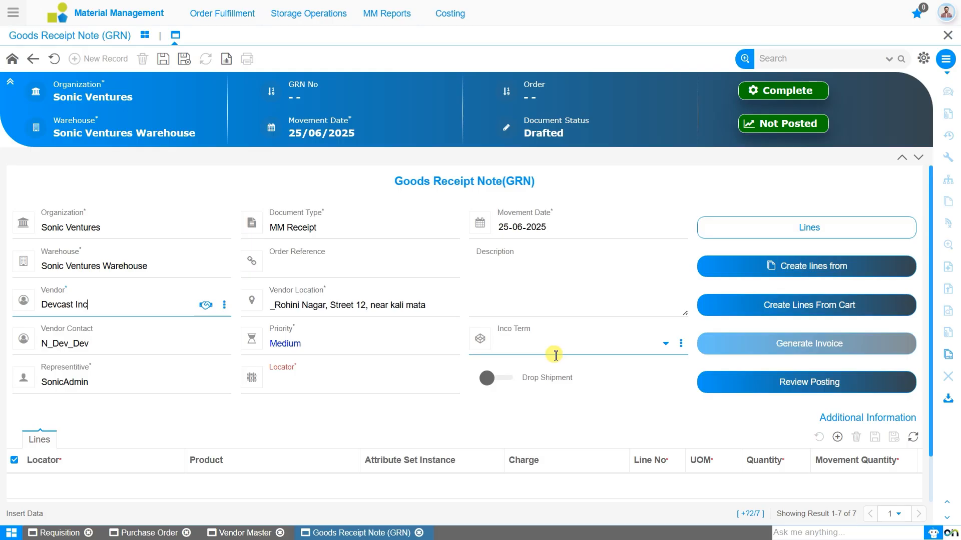
# Step: Assign the SVW-1 locator of Sonic Ventures Warehouse to the goods receipt note and save the record
pyautogui.click(331, 393)
pyautogui.click(332, 403)
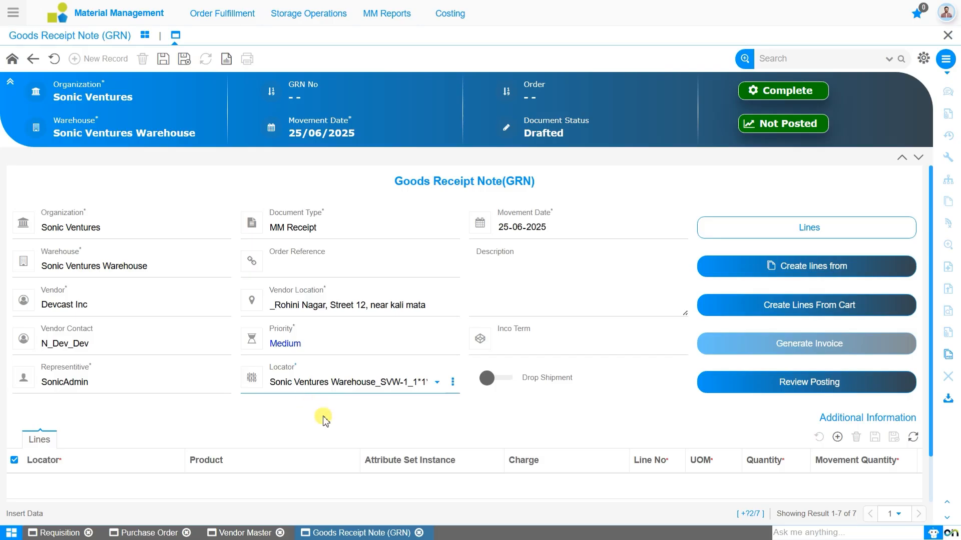
pyautogui.click(162, 59)
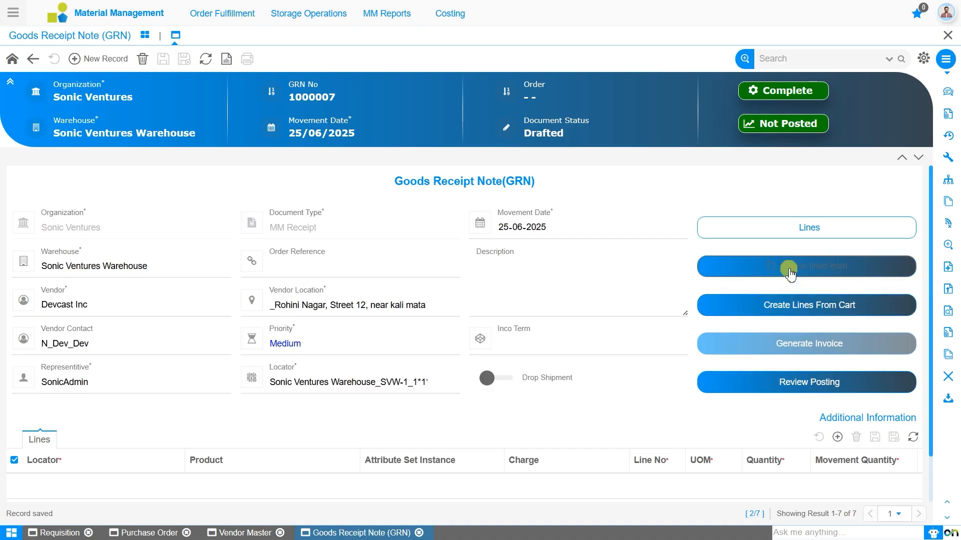
# Step: Create the receipt lines from the Devcast Inc purchase order dated 2025-06-25, including all four products at their full pending quantities
pyautogui.click(755, 273)
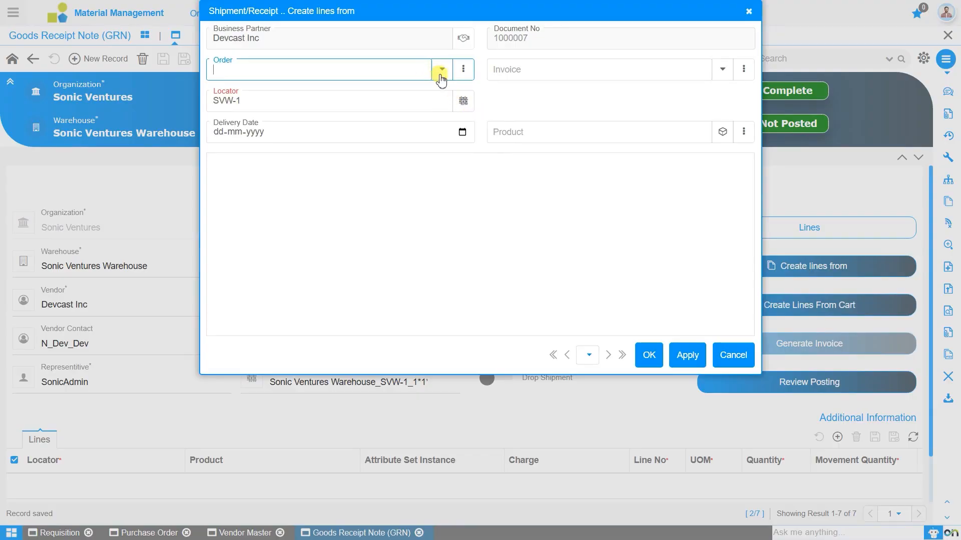
pyautogui.write('08')
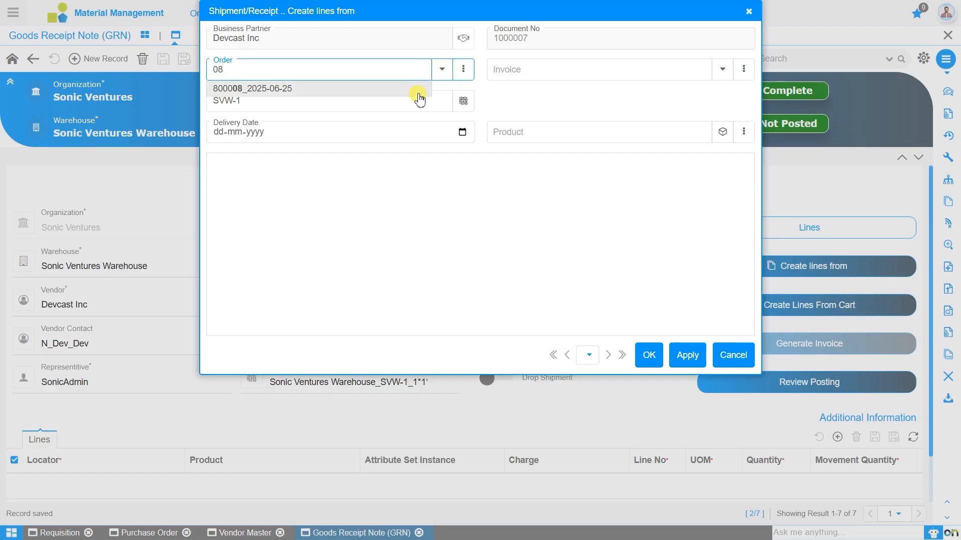
pyautogui.click(418, 92)
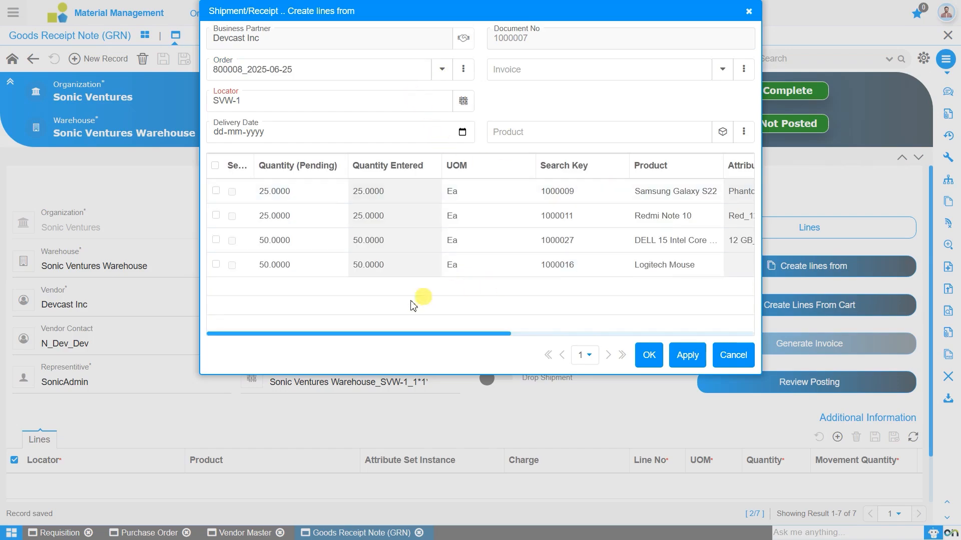
pyautogui.click(375, 196)
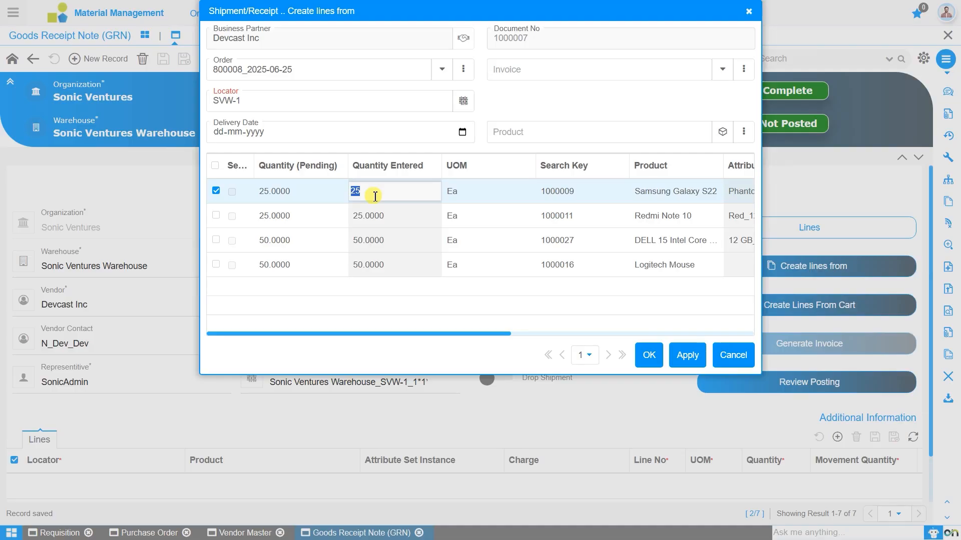
pyautogui.click(215, 166)
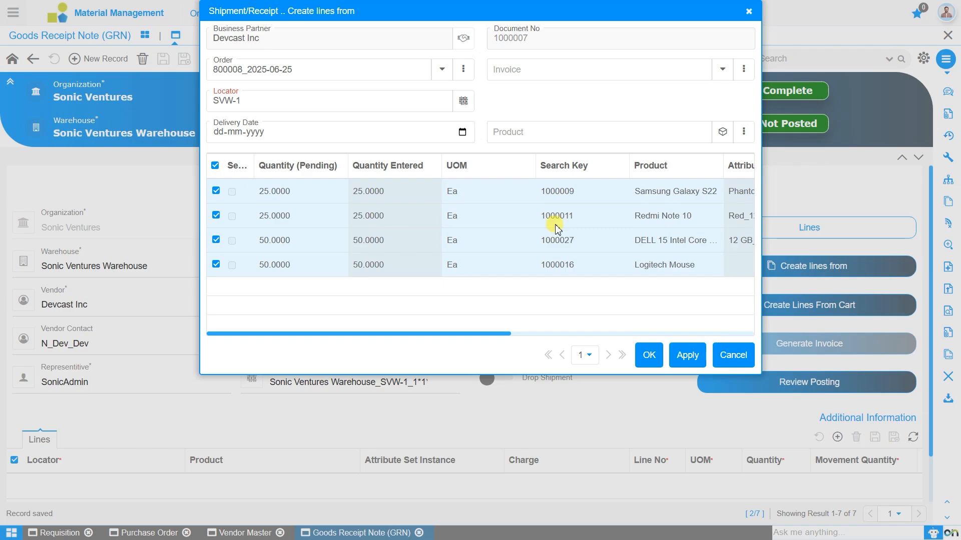
pyautogui.click(652, 358)
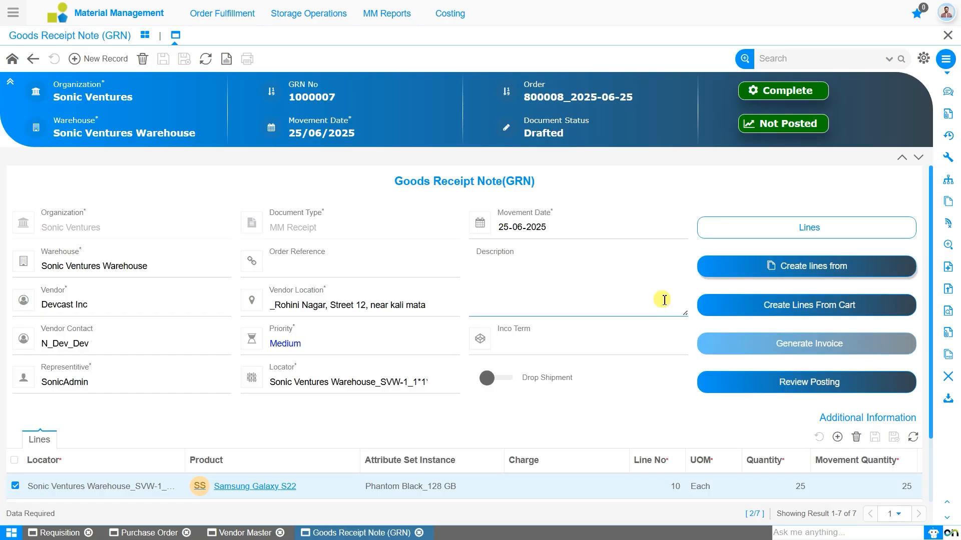
# Step: Check the created receipt lines and complete the goods receipt note with the Complete document action
pyautogui.click(758, 318)
pyautogui.scroll(-3, 491, 300)
pyautogui.scroll(3, 491, 303)
pyautogui.scroll(-3, 491, 305)
pyautogui.scroll(3, 491, 304)
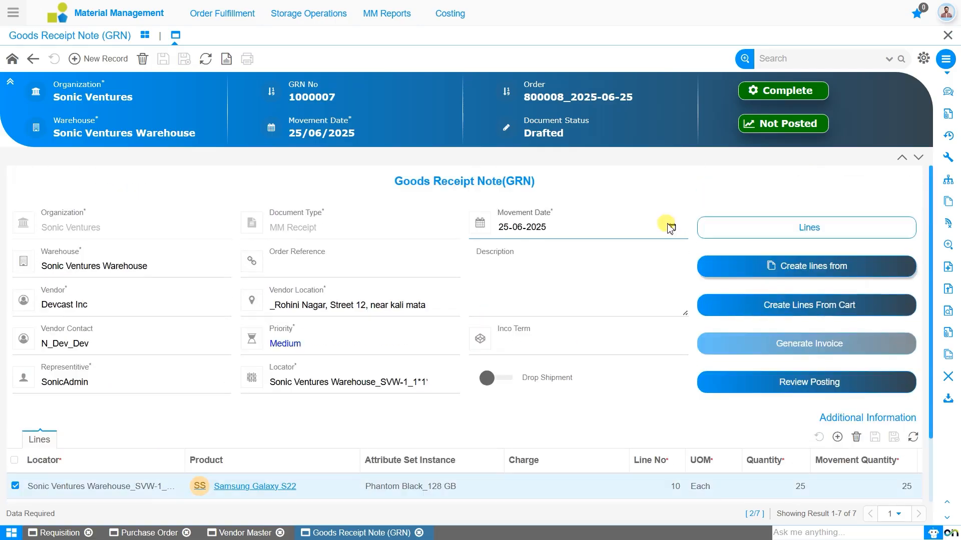
pyautogui.click(756, 95)
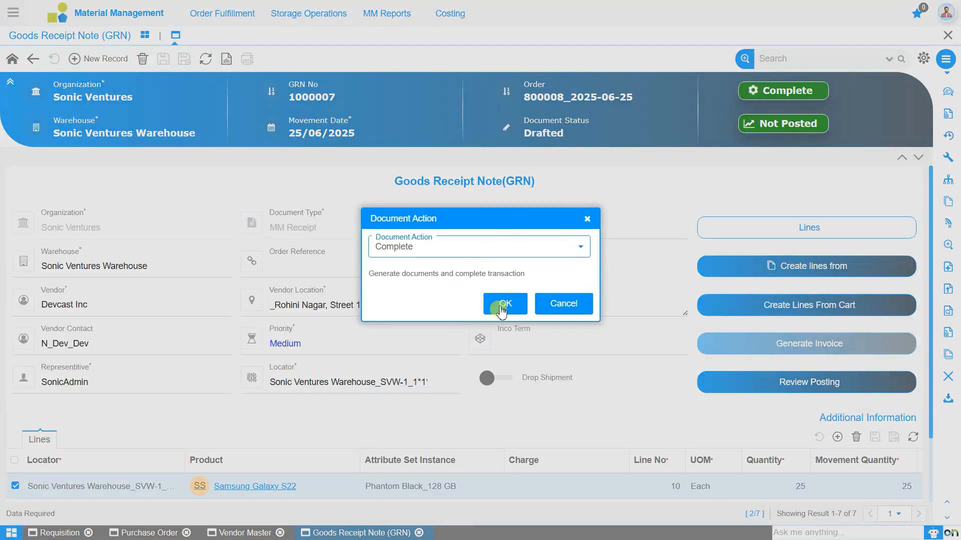
pyautogui.click(503, 308)
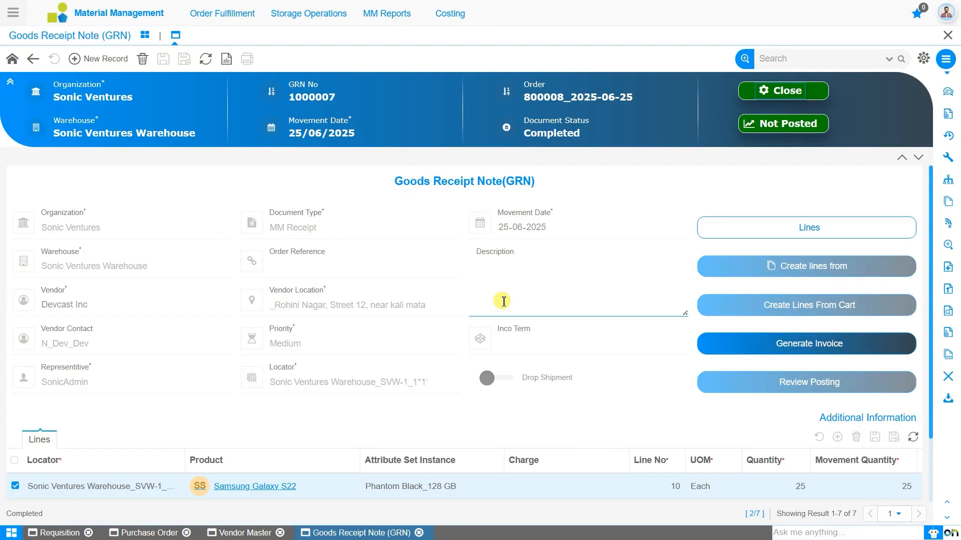
# Step: Post the completed goods receipt note to create its accounting entries and dismiss the posting information
pyautogui.click(781, 126)
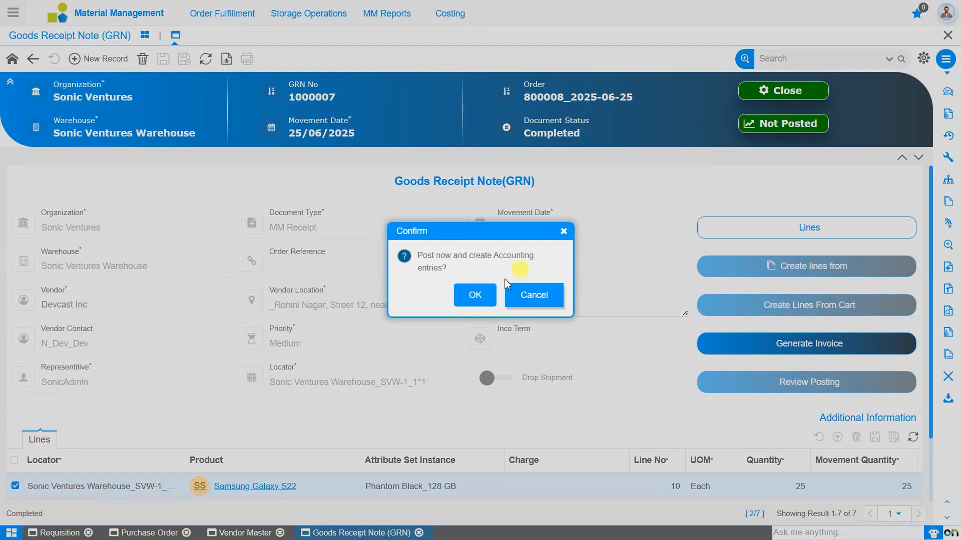
pyautogui.click(477, 296)
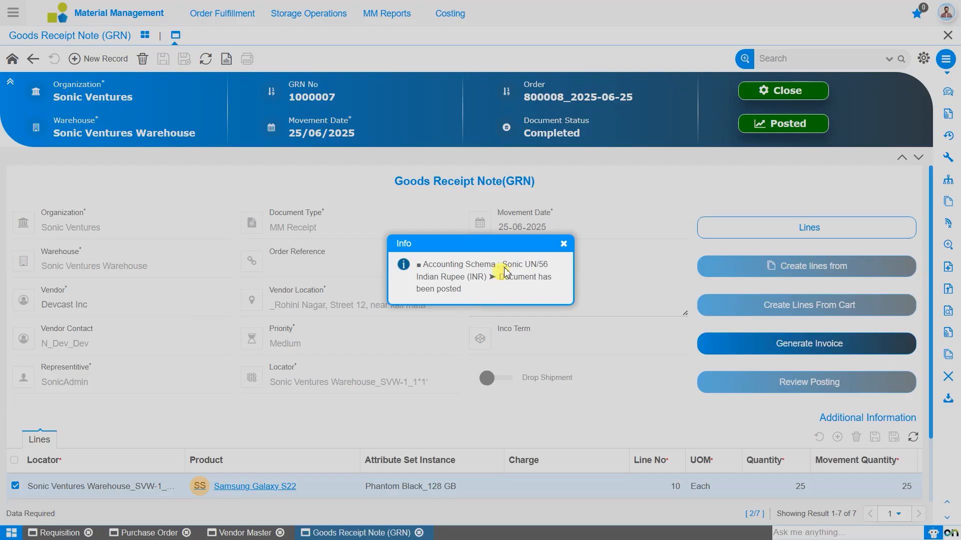
pyautogui.click(562, 245)
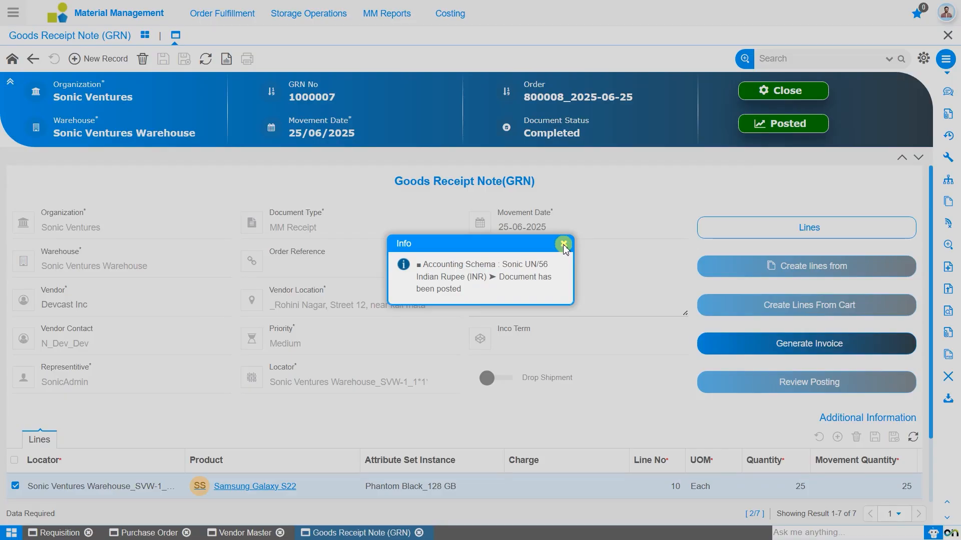
pyautogui.click(564, 244)
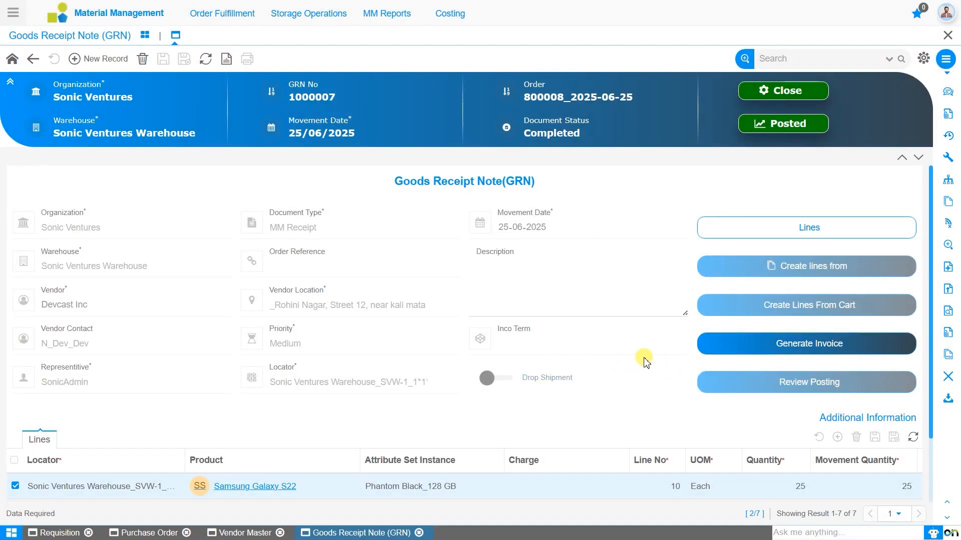
# Step: Generate an invoice from the goods receipt note with invoice document number AP100007 and document type AP Invoice, without generating charges
pyautogui.click(782, 353)
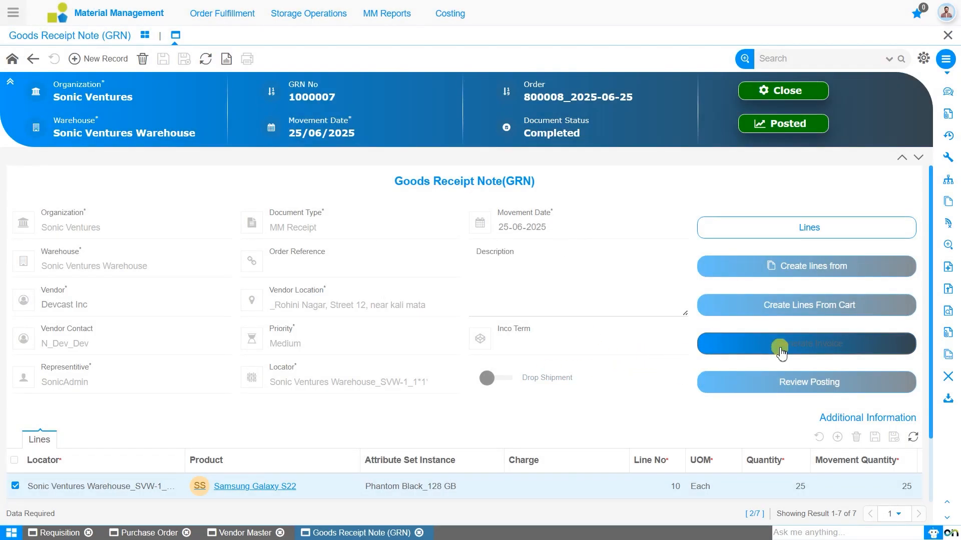
pyautogui.click(782, 353)
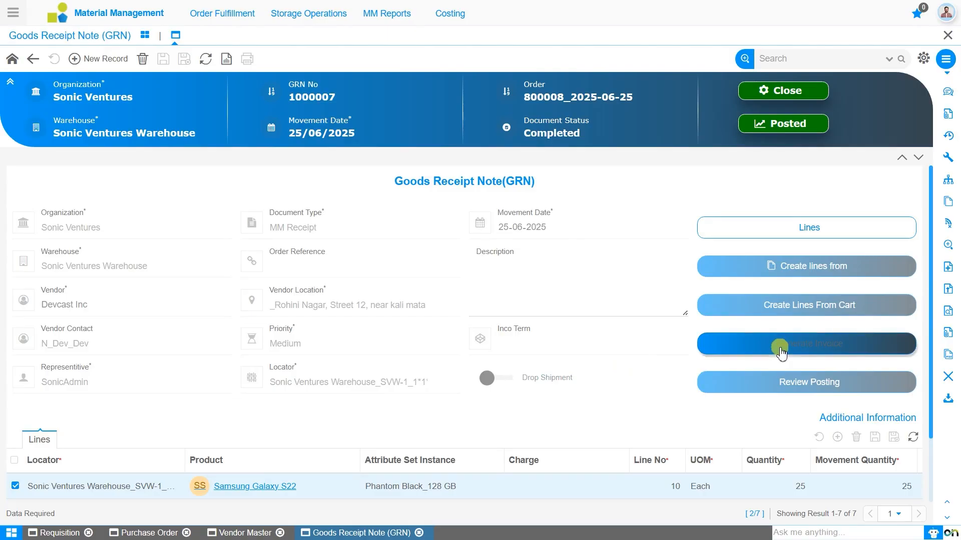
pyautogui.click(470, 298)
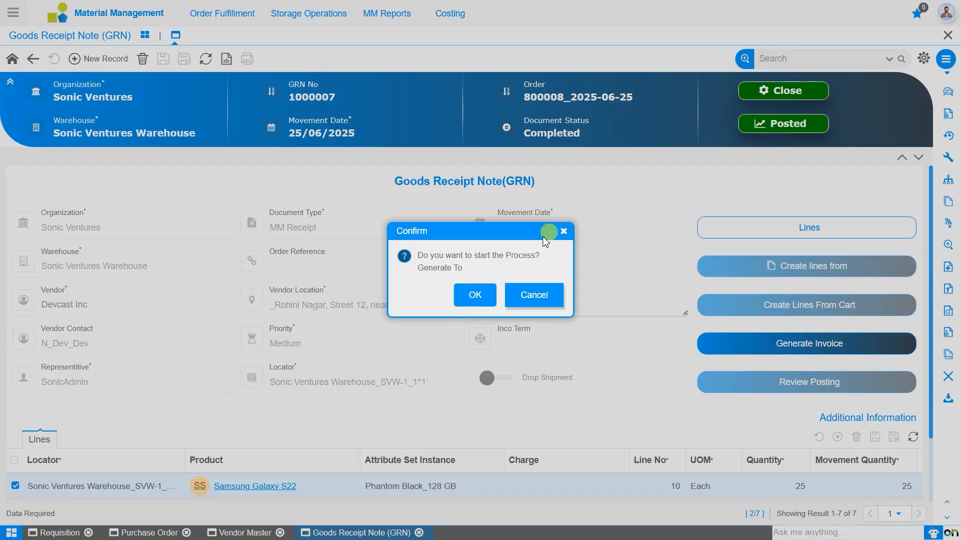
pyautogui.click(478, 297)
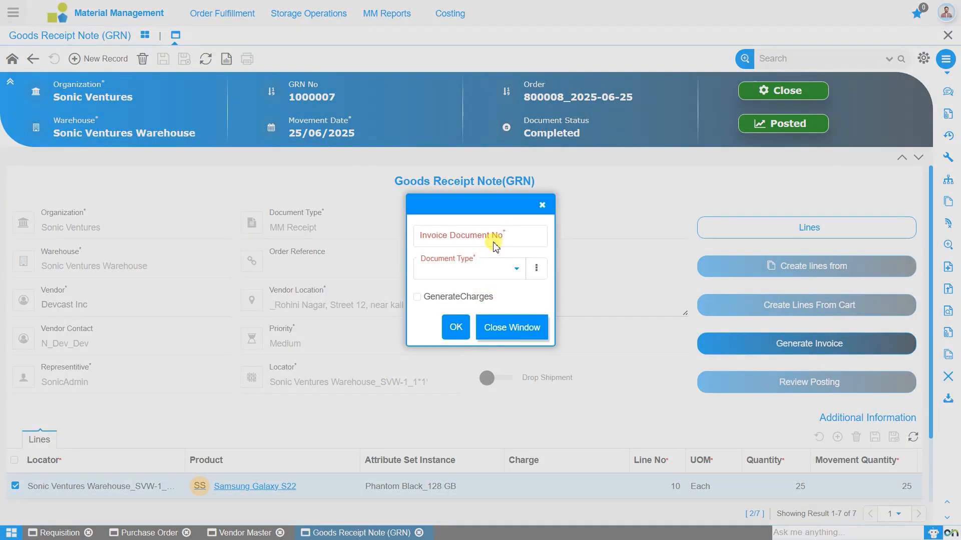
pyautogui.click(494, 243)
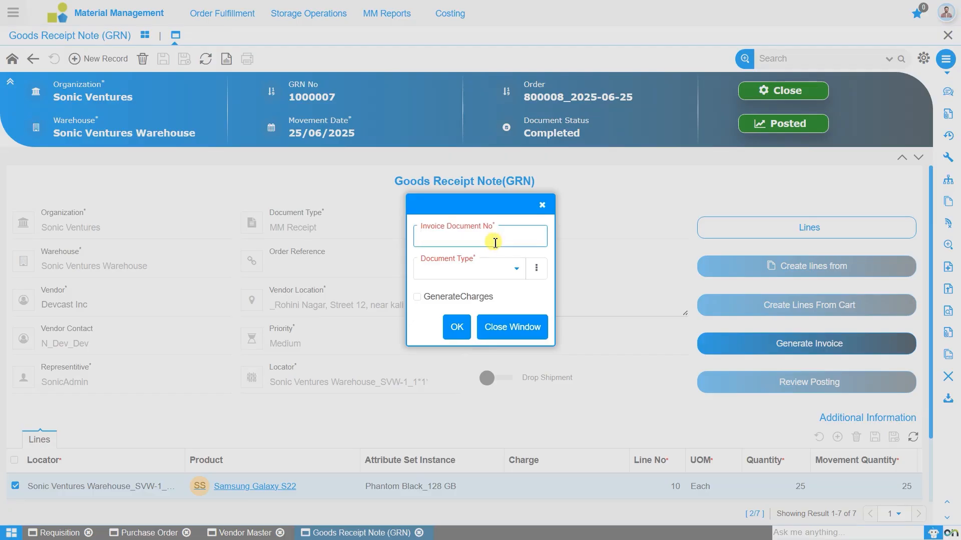
pyautogui.write('AP100007')
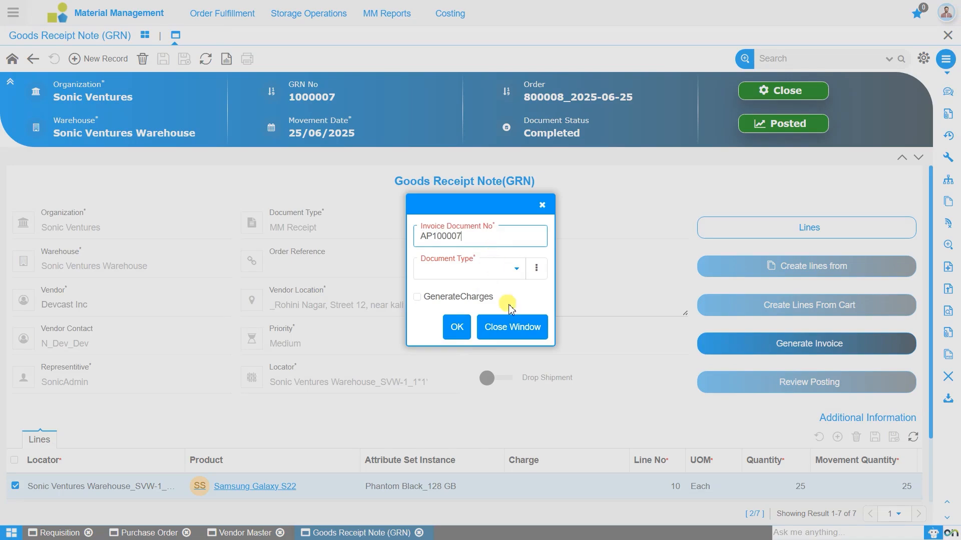
pyautogui.click(508, 273)
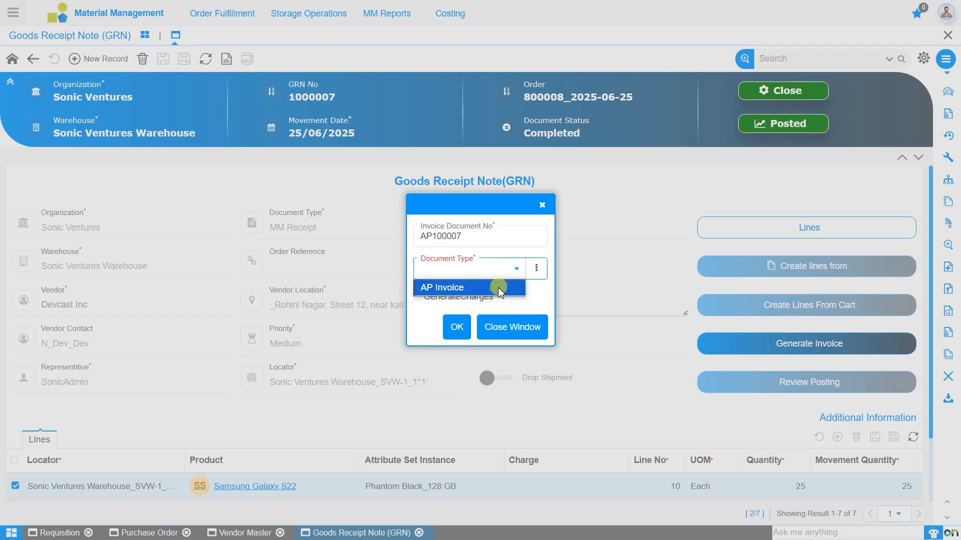
pyautogui.click(500, 288)
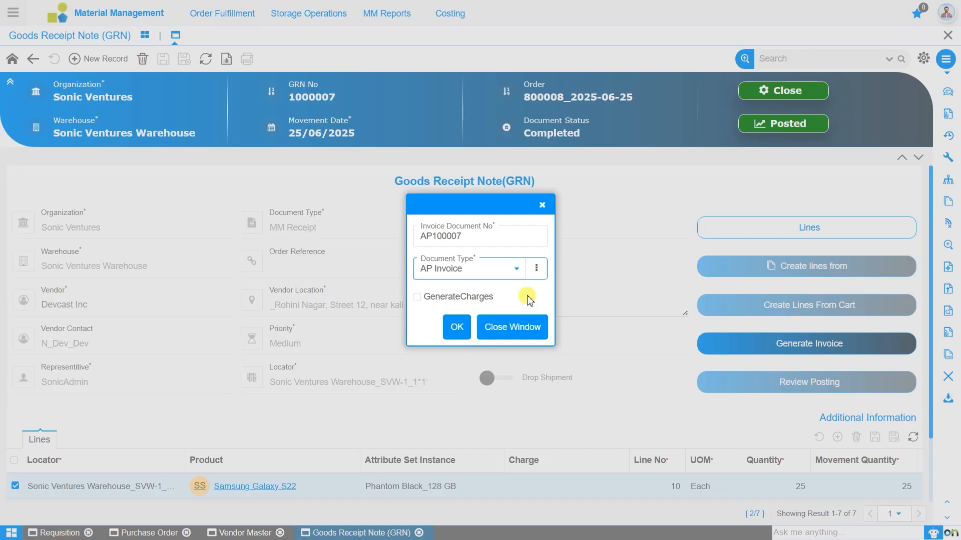
pyautogui.click(459, 324)
pyautogui.click(461, 329)
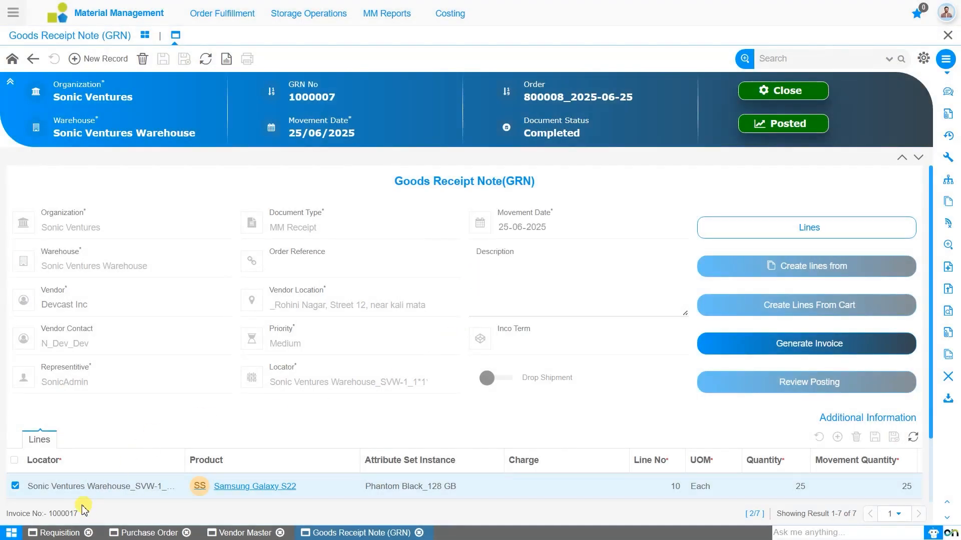
# Step: Read the generated invoice's number on the goods receipt note and open the AP Invoice window from Financial Management's accounts payables
pyautogui.doubleClick(72, 511)
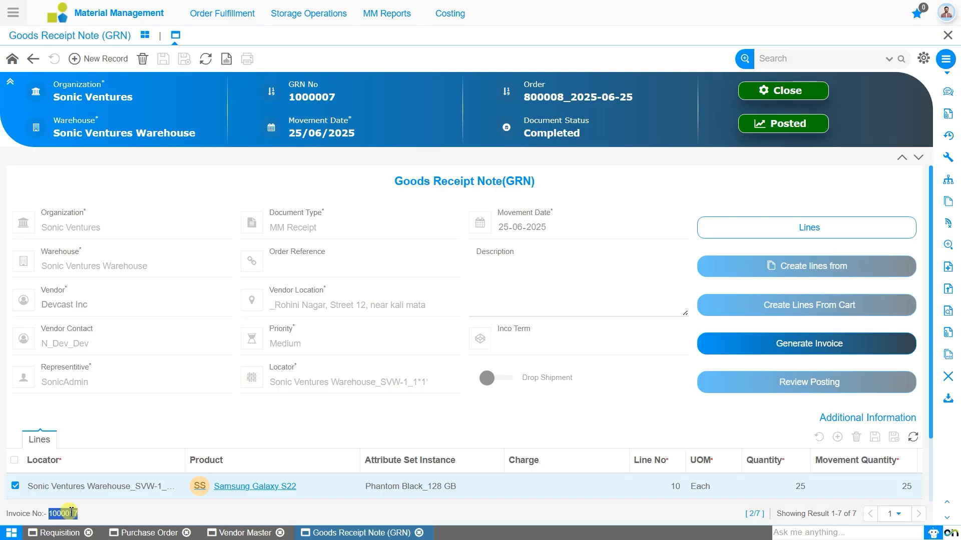
pyautogui.click(14, 12)
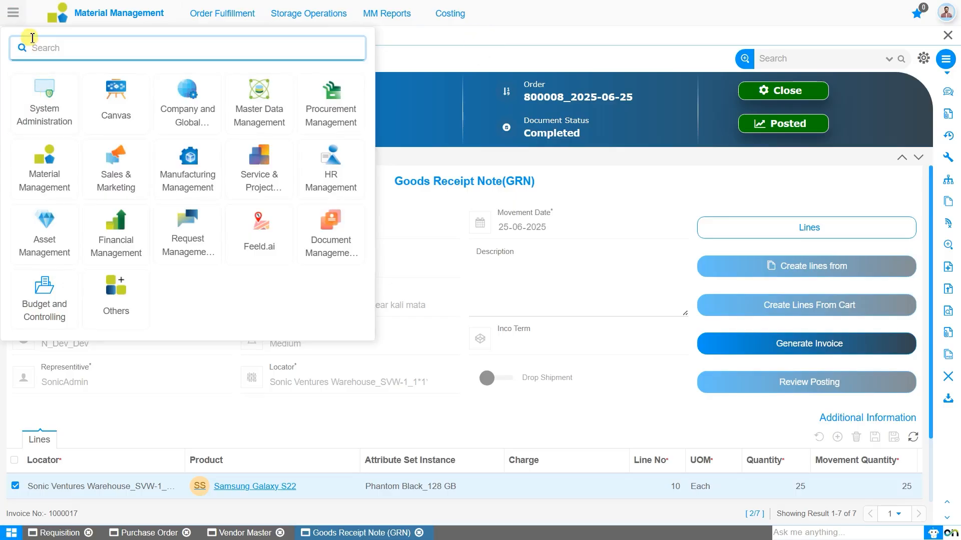
pyautogui.click(120, 233)
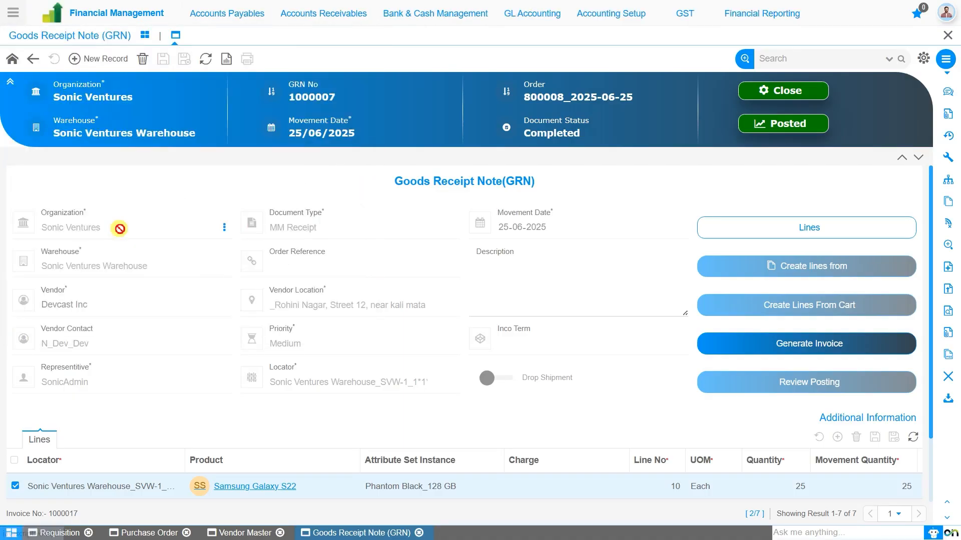
pyautogui.click(220, 18)
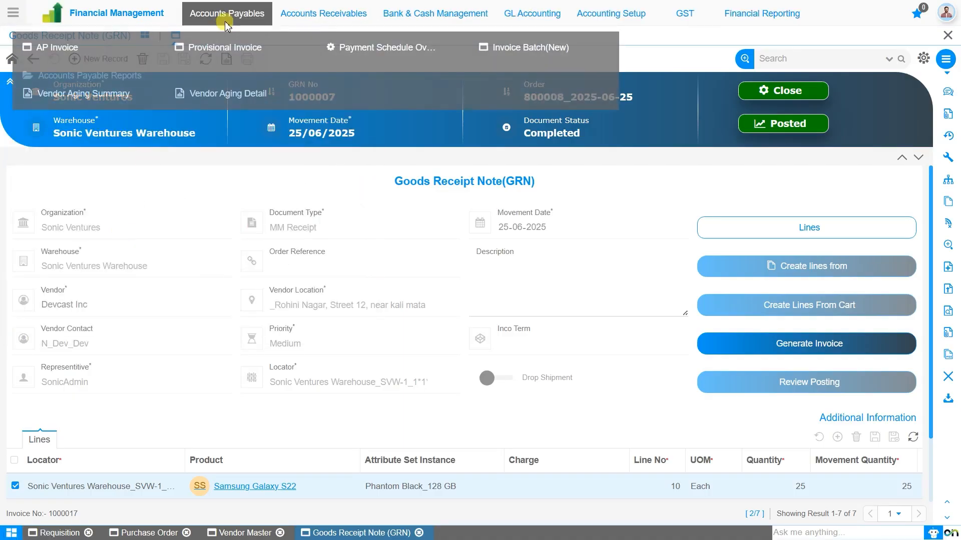
pyautogui.click(61, 48)
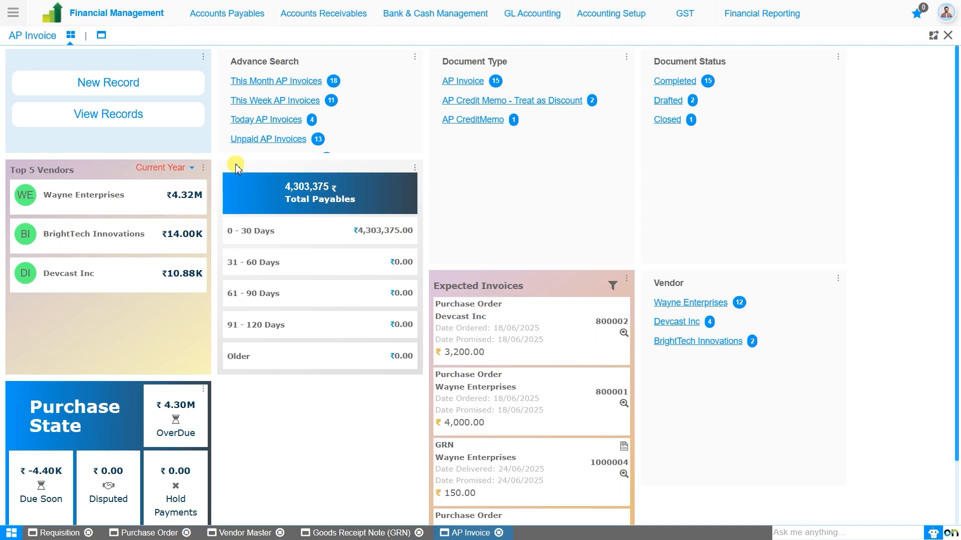
# Step: Enter the AP invoice form through a new record, discard that blank record and search the invoices for number 1000017
pyautogui.click(145, 90)
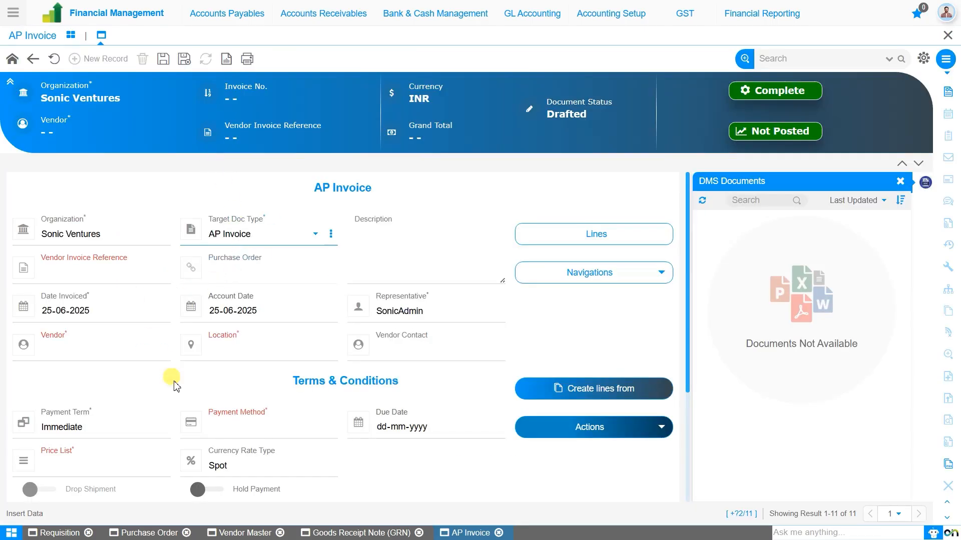
pyautogui.click(55, 59)
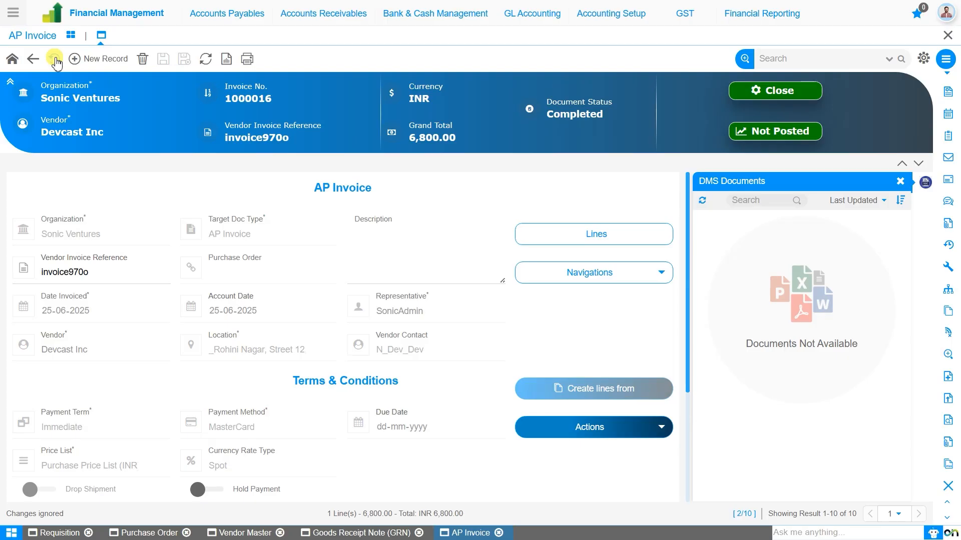
pyautogui.click(780, 60)
pyautogui.write('100')
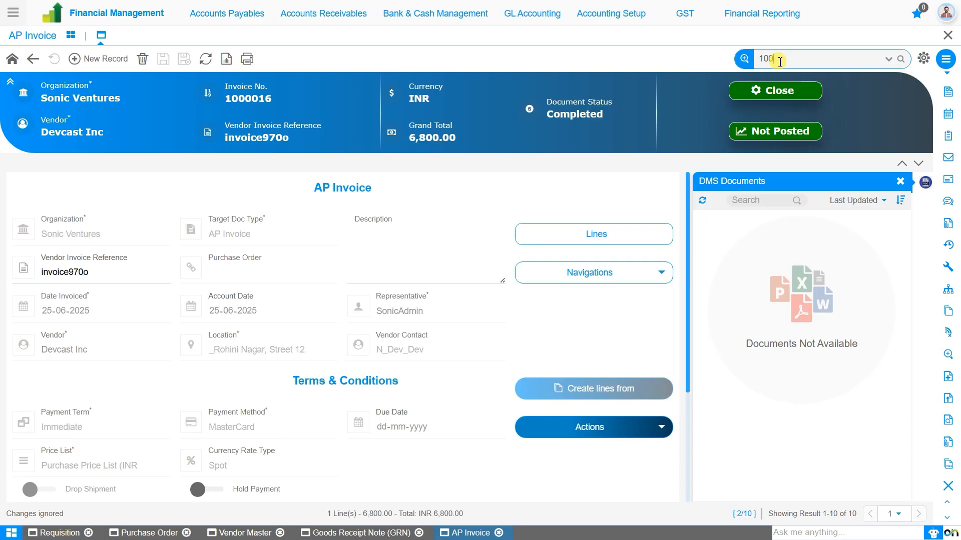
pyautogui.write('0017')
pyautogui.press('Return')
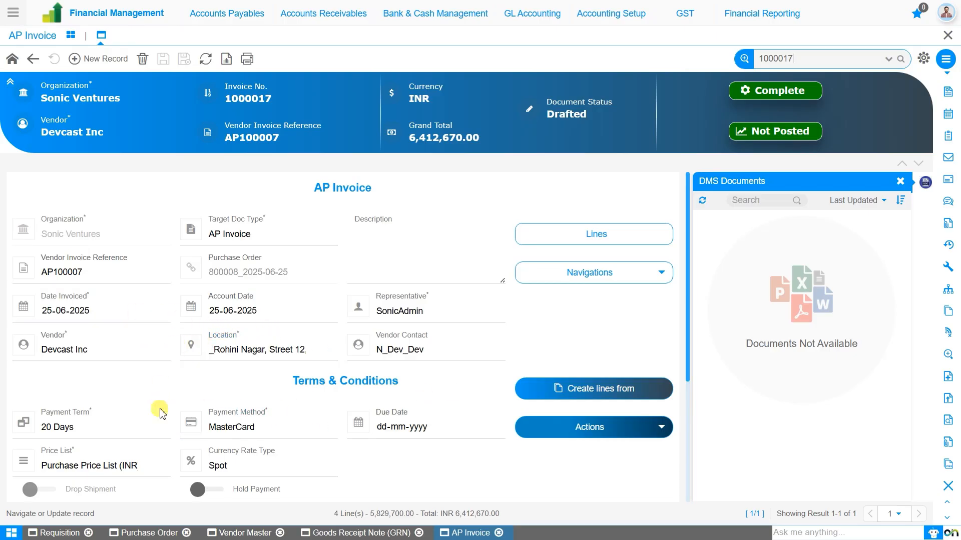
# Step: Complete the Devcast Inc AP invoice and post it to create its accounting entries
pyautogui.moveTo(687, 284); pyautogui.dragTo(667, 247)
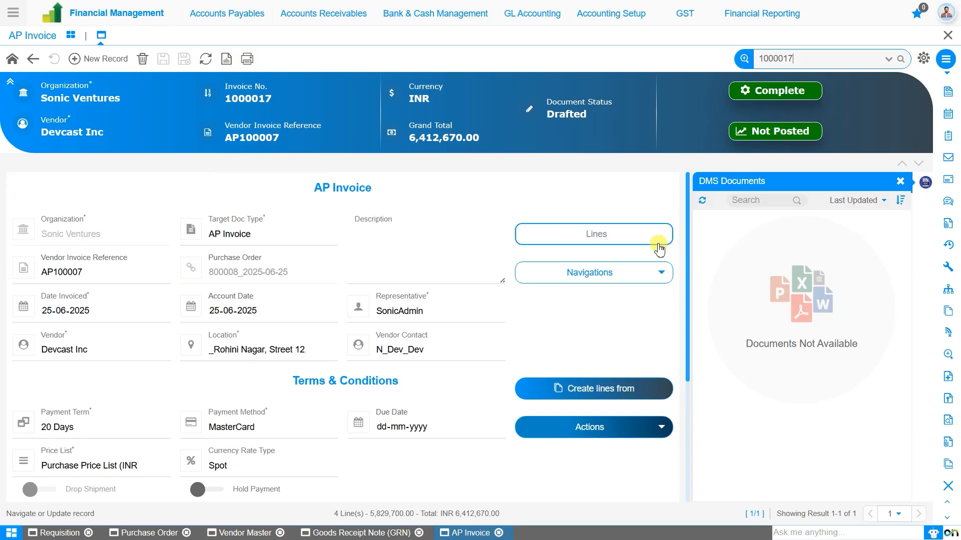
pyautogui.click(779, 100)
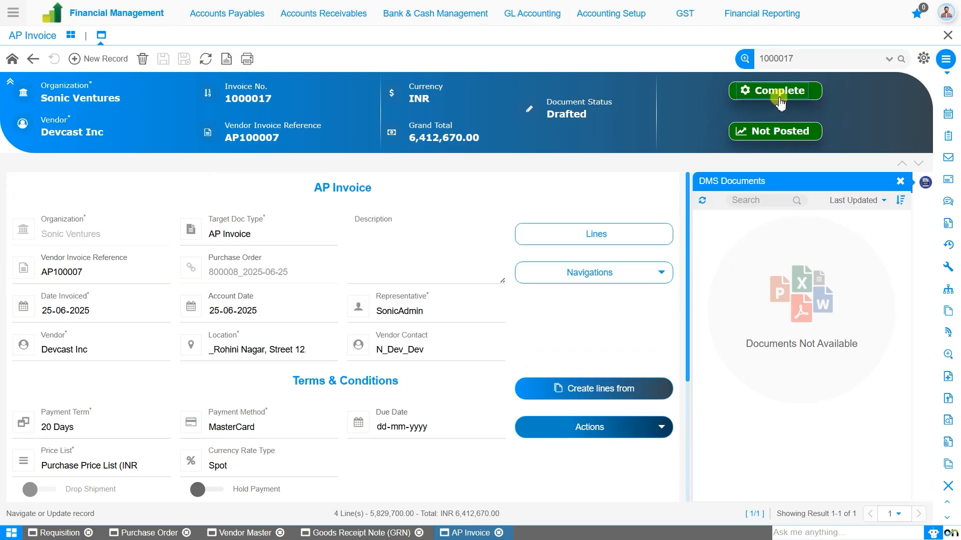
pyautogui.click(500, 302)
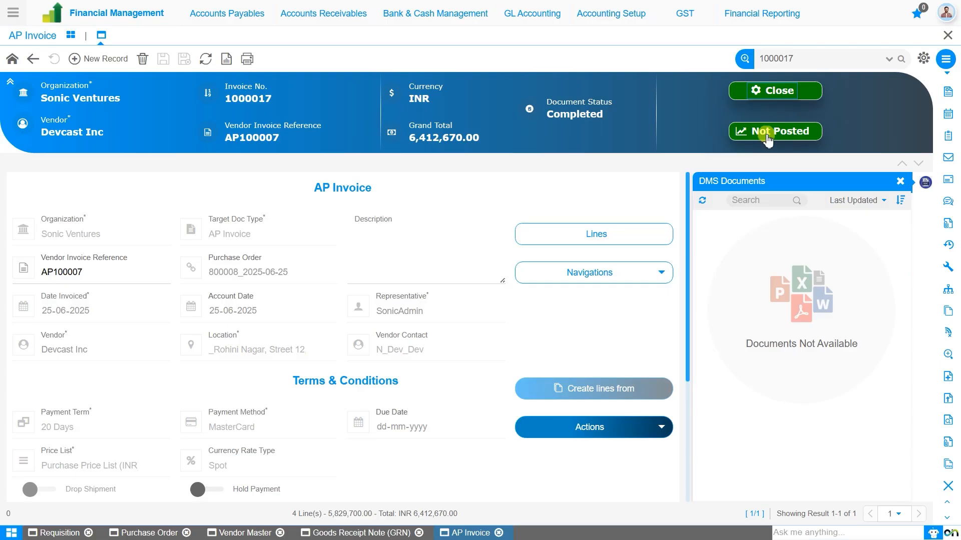
pyautogui.click(768, 134)
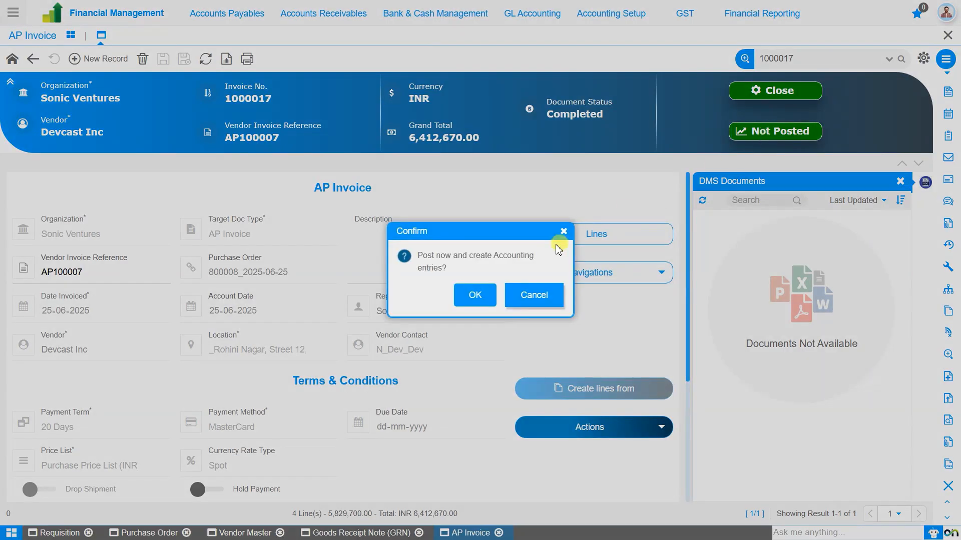
pyautogui.click(476, 295)
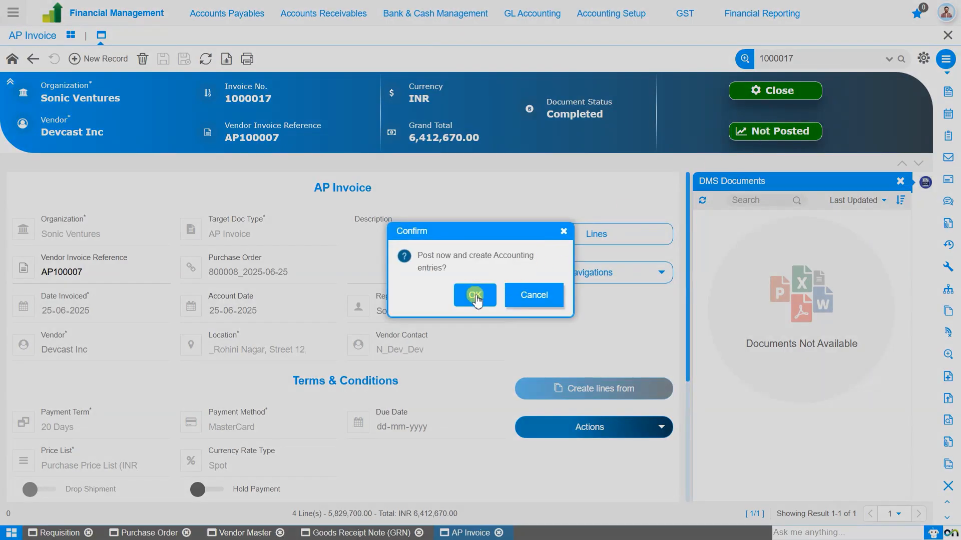